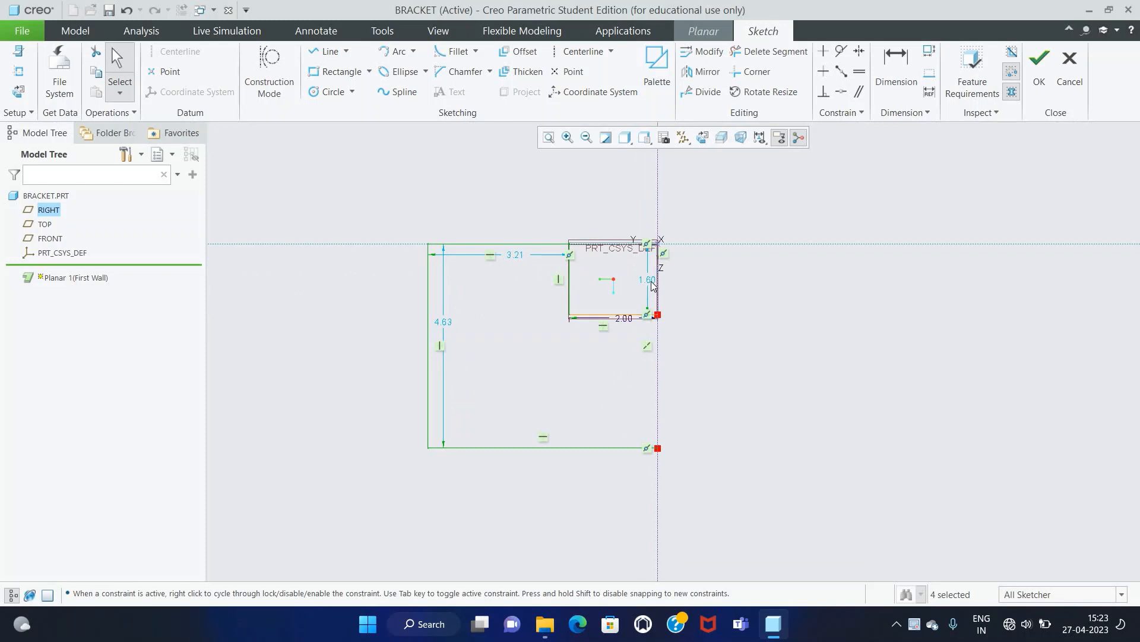
Step: Set the sketched half-profile's notch depth to 0.75 and its overall height to 1.5
double_click(648, 279)
type("0.75")
key("Return")
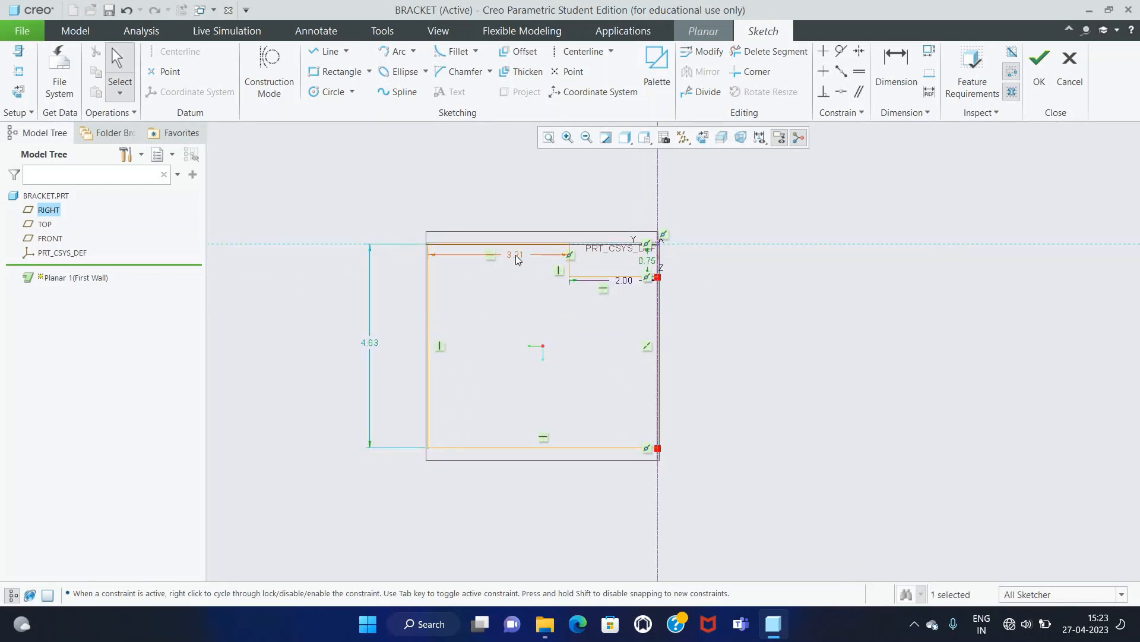
left_click_drag(515, 255, 512, 276)
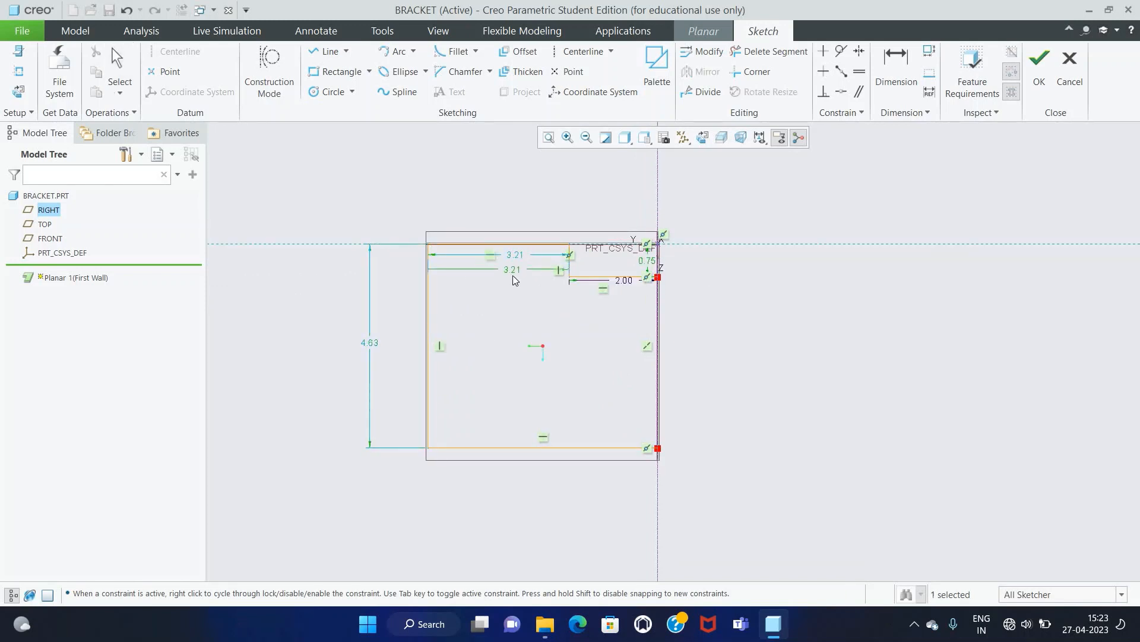
double_click(369, 343)
type("1.5")
key("Return")
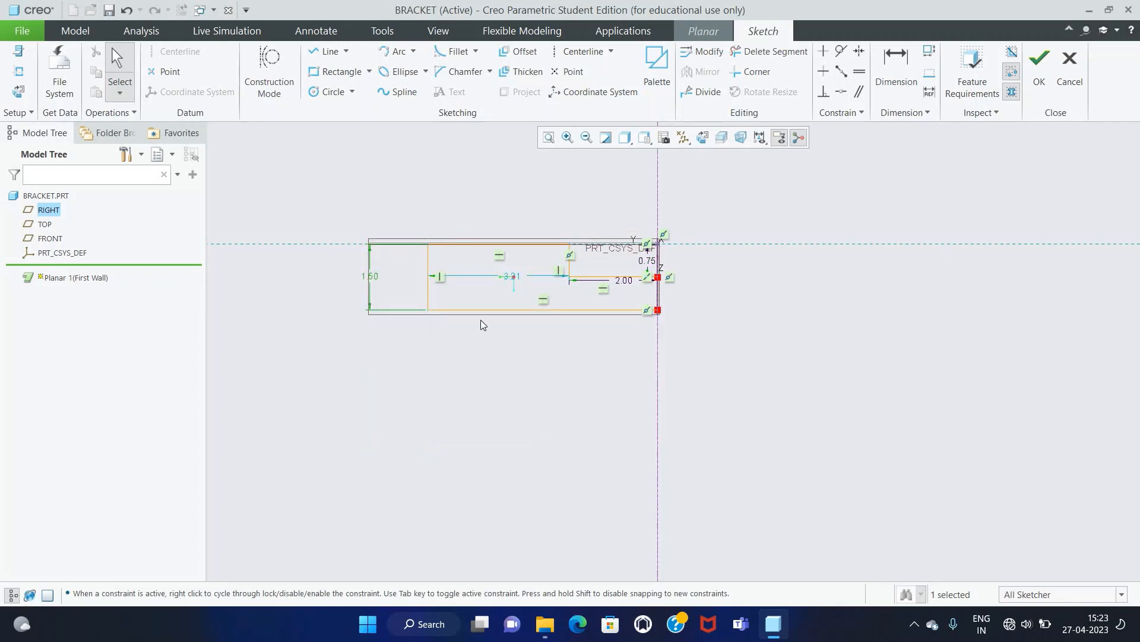
Step: Mirror the entire half-profile sketch about the vertical centerline
scroll(480, 320, "up", 1)
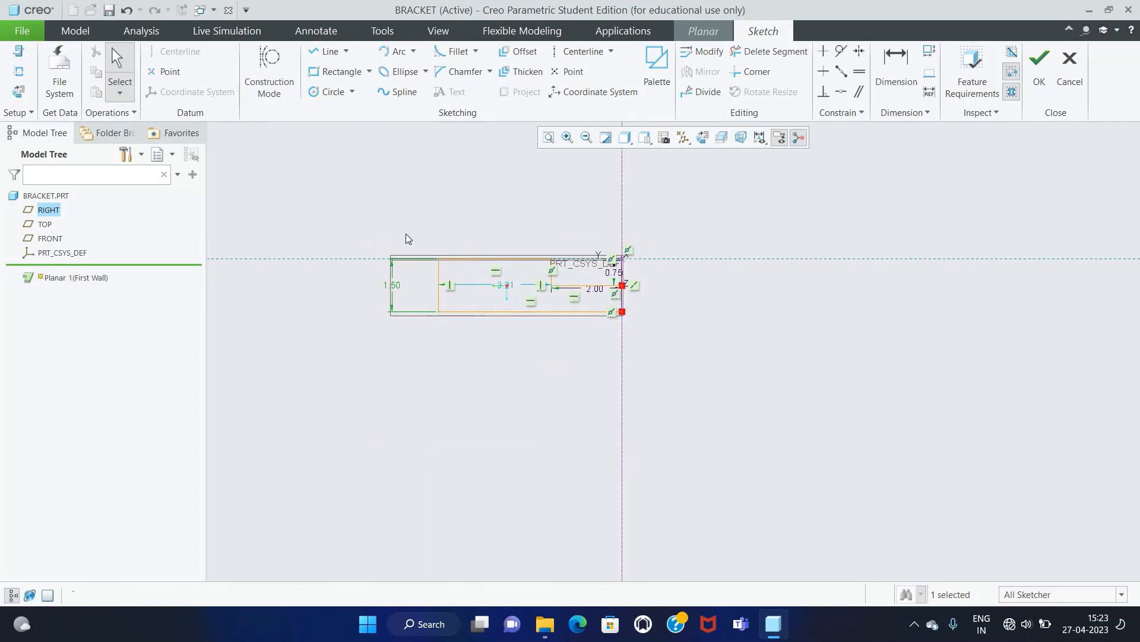
key("ctrl+a")
left_click(701, 71)
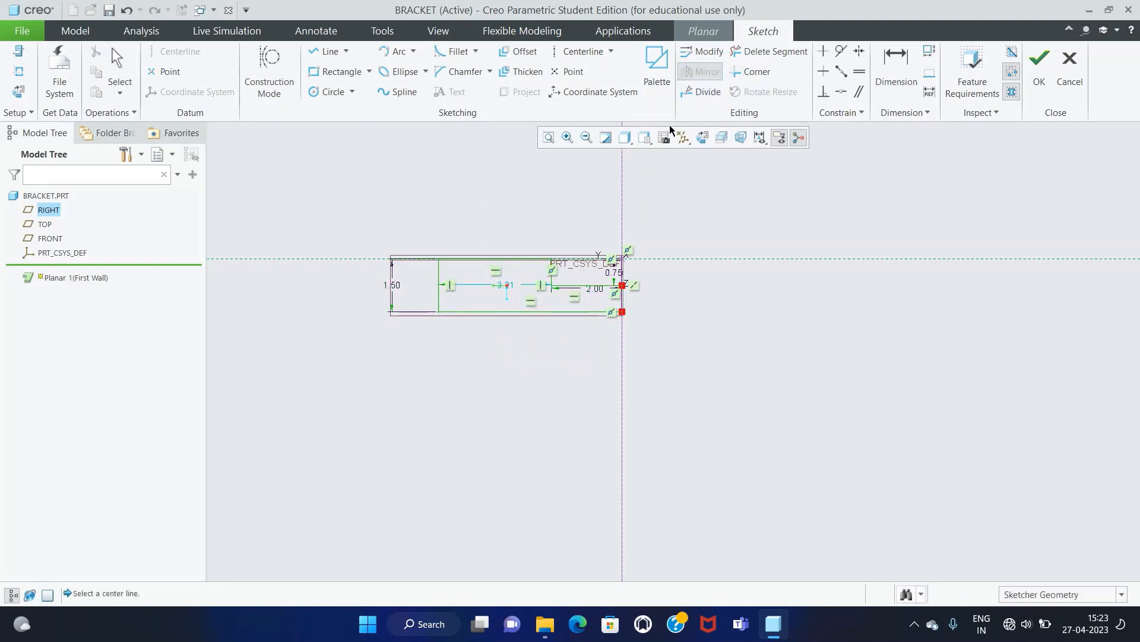
left_click(621, 181)
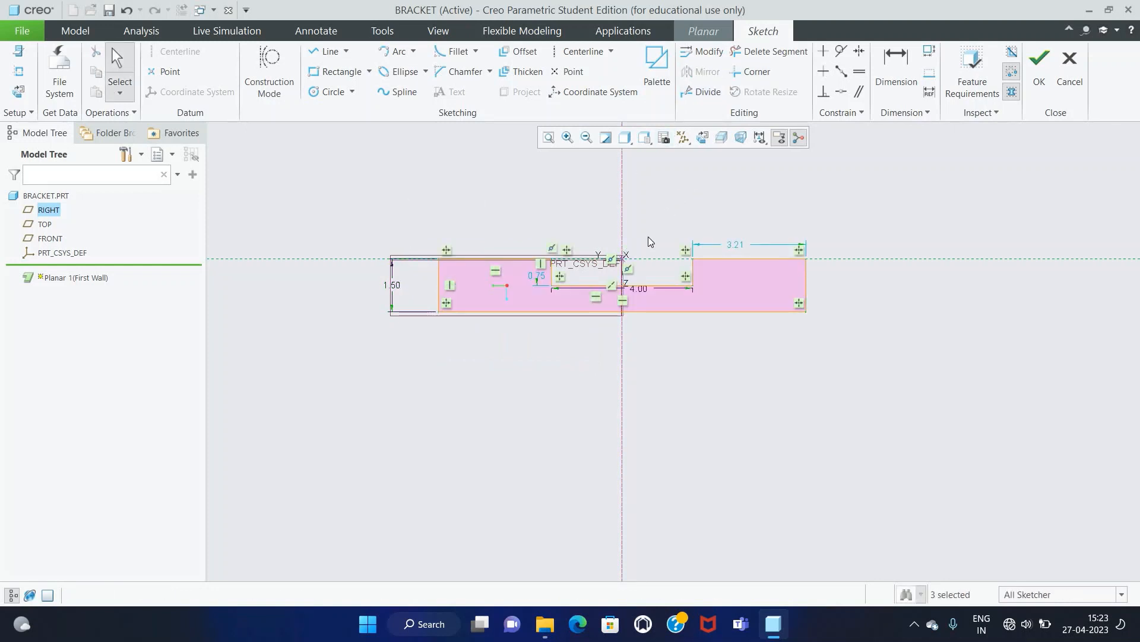
scroll(647, 237, "down", 1)
Step: Move the notch width dimension above the profile and set the width to 2
left_click_drag(631, 309, 617, 177)
double_click(618, 177)
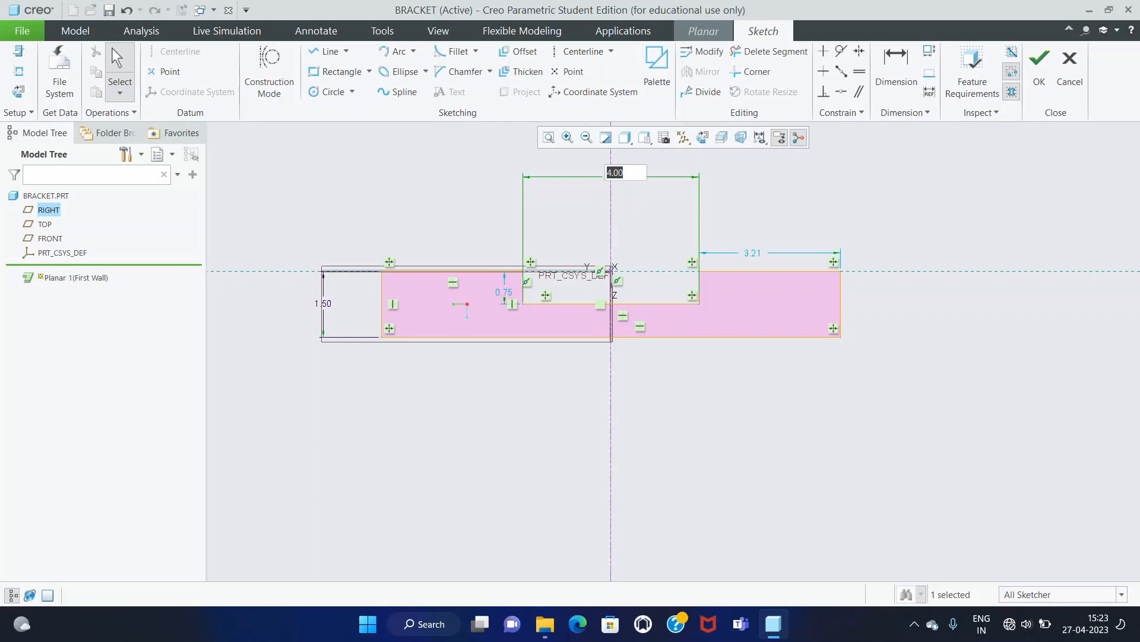
type("2")
key("Return")
scroll(732, 201, "up", 1)
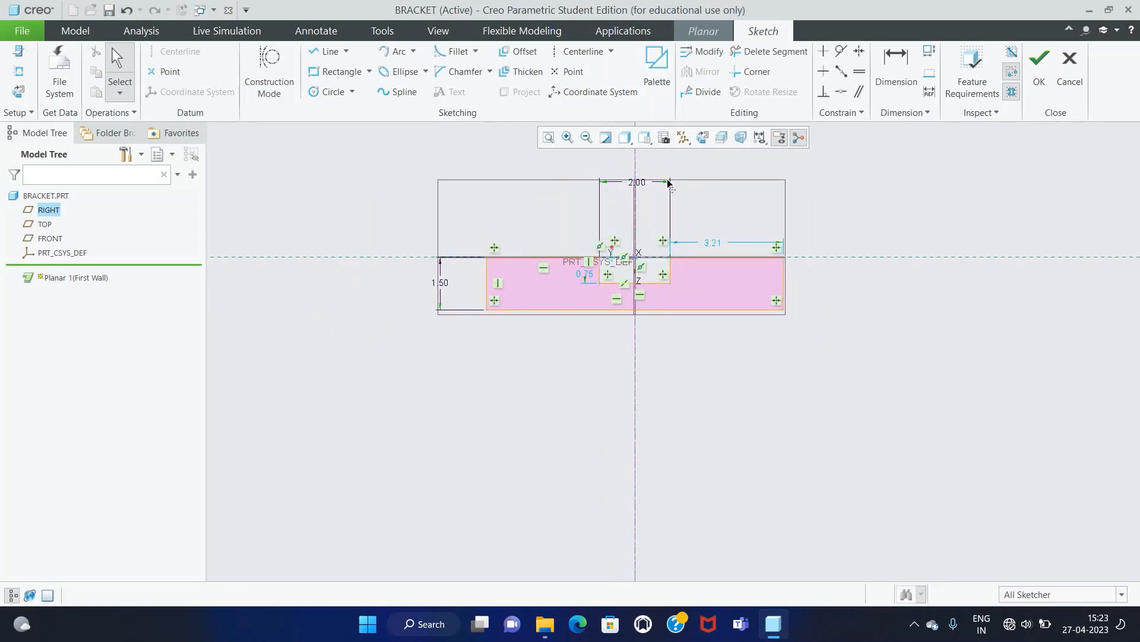
Step: Dimension the profile's overall width between its outer vertical edges as 3.5
left_click(894, 74)
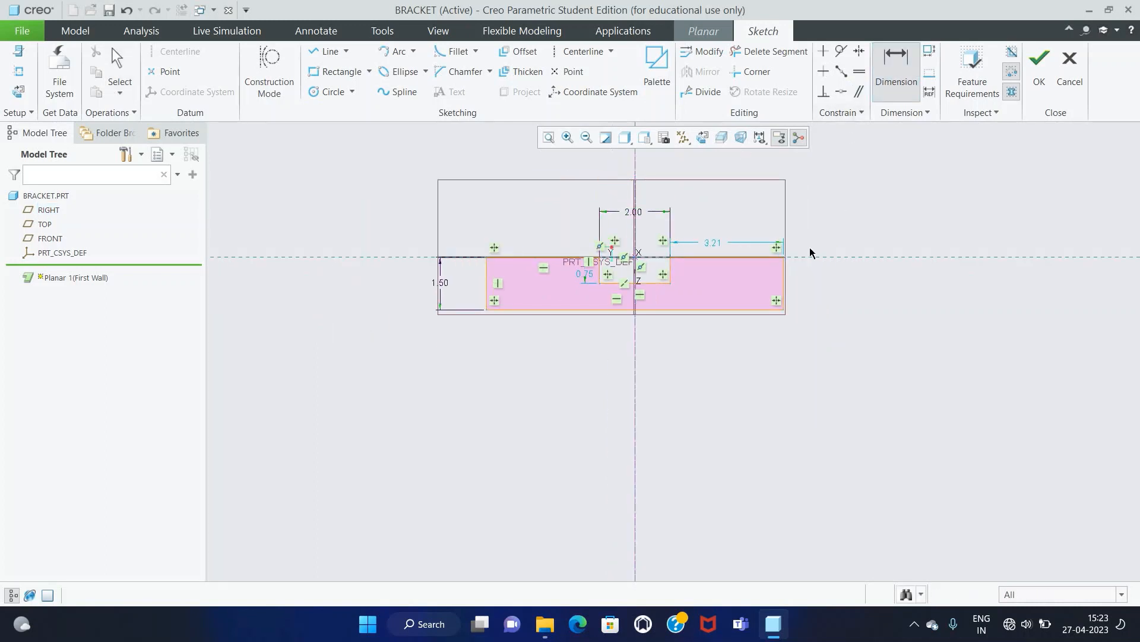
left_click(485, 281)
middle_click(594, 186)
type("3")
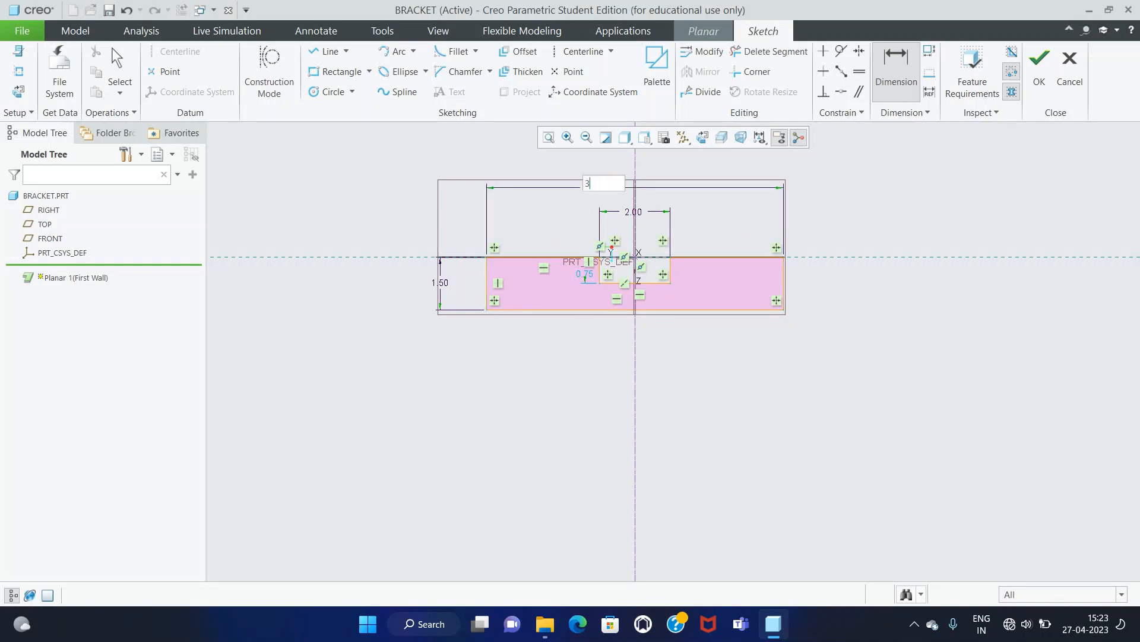
type(".5")
key("Return")
middle_click(774, 321)
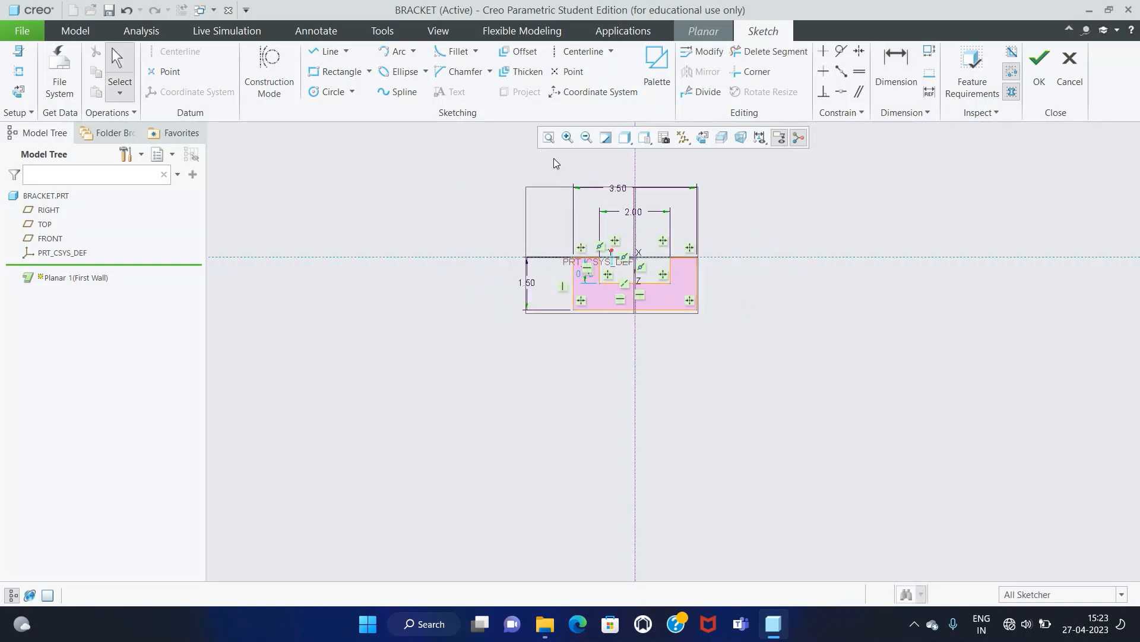
left_click(550, 139)
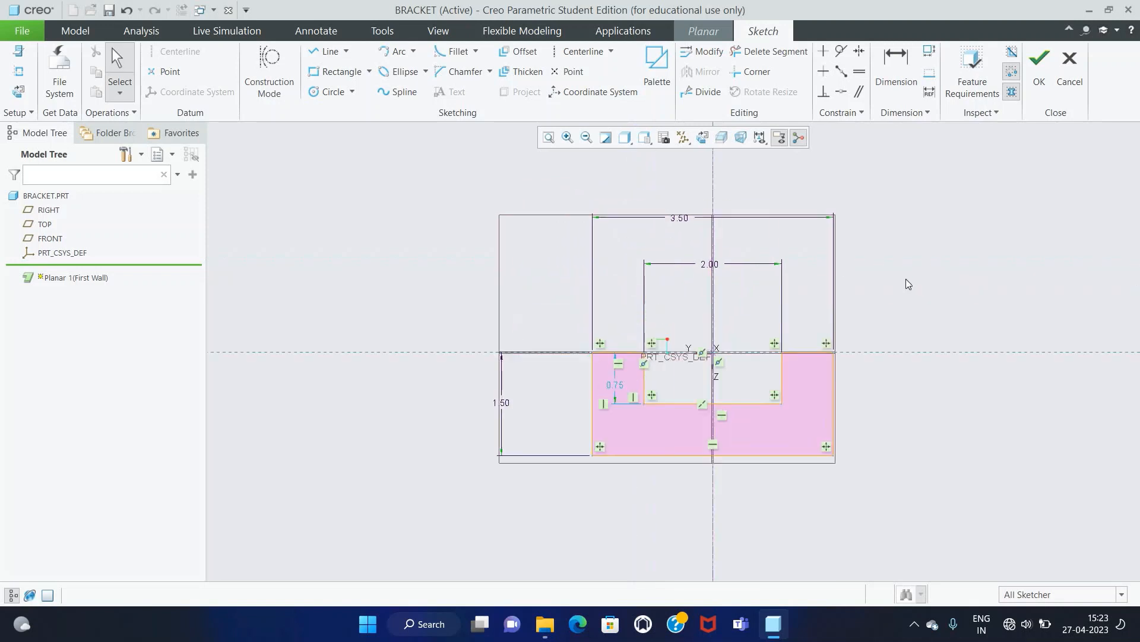
Step: Accept the sketch and create the planar first wall with a thickness of 0.1
left_click(1046, 87)
mouse_move(960, 374)
middle_mouse_down()
mouse_move(955, 394)
mouse_move(973, 408)
mouse_move(944, 415)
middle_mouse_up()
double_click(95, 84)
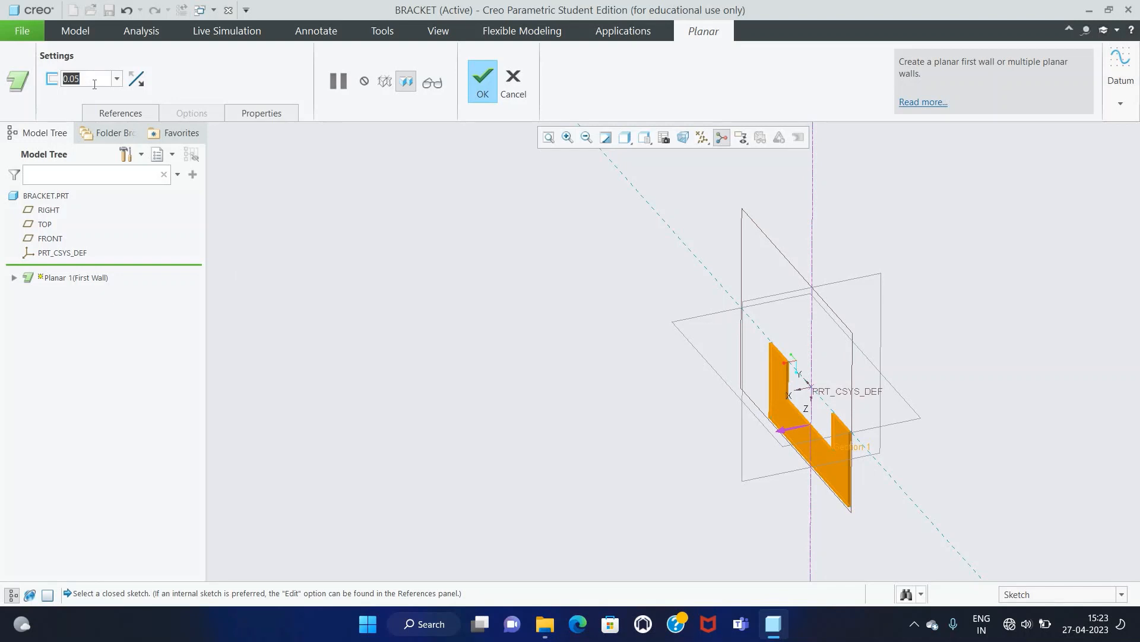
type("0.1")
key("Return")
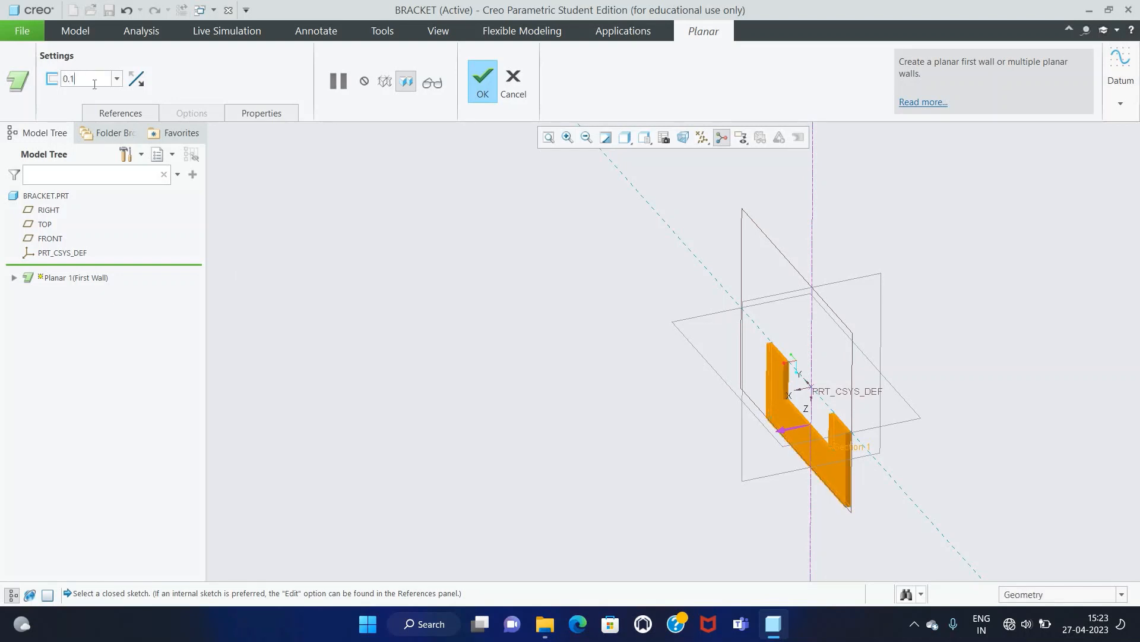
left_click(483, 83)
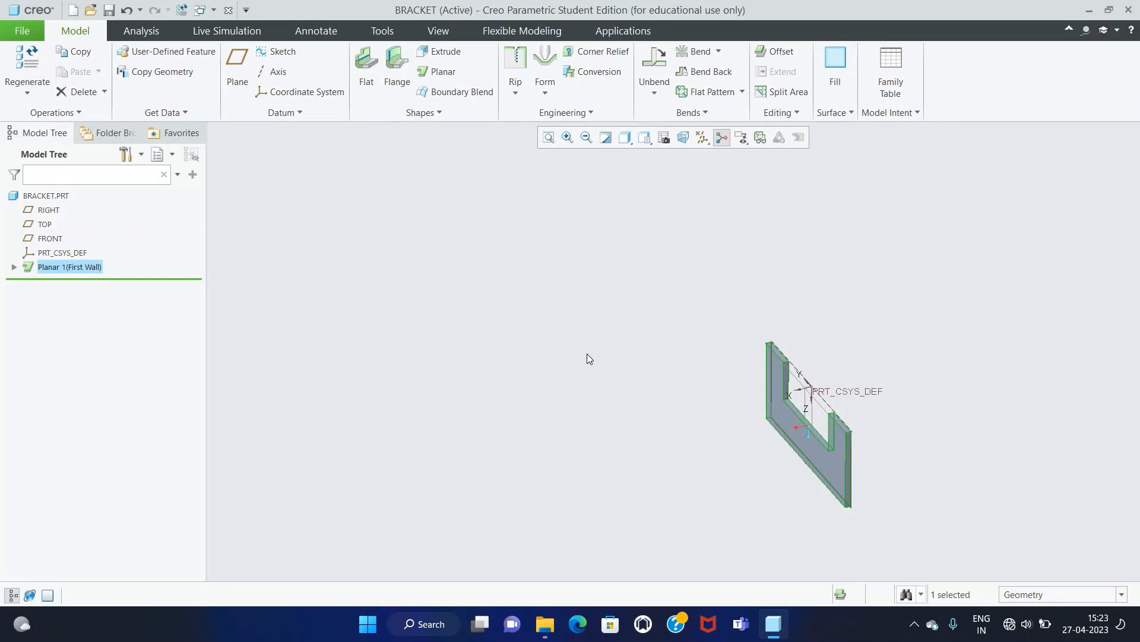
Step: Start a flat wall on the first wall's lower long edge and stretch its two ends outward by about 1.16 and 2.97
left_click(549, 137)
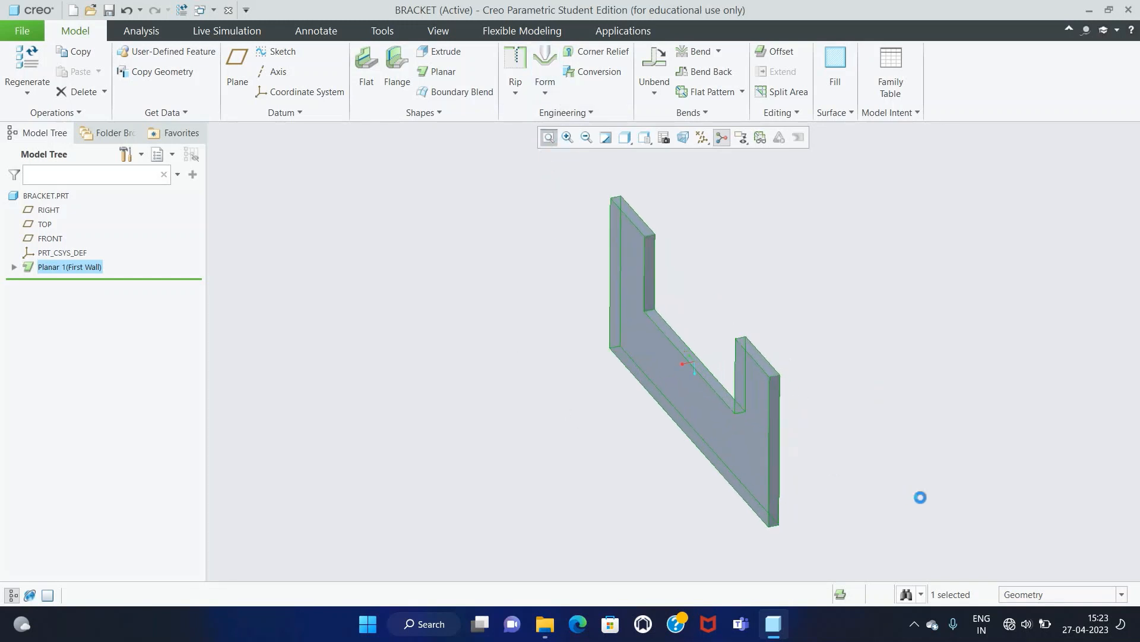
middle_click_drag(921, 497, 913, 476)
left_click(913, 476)
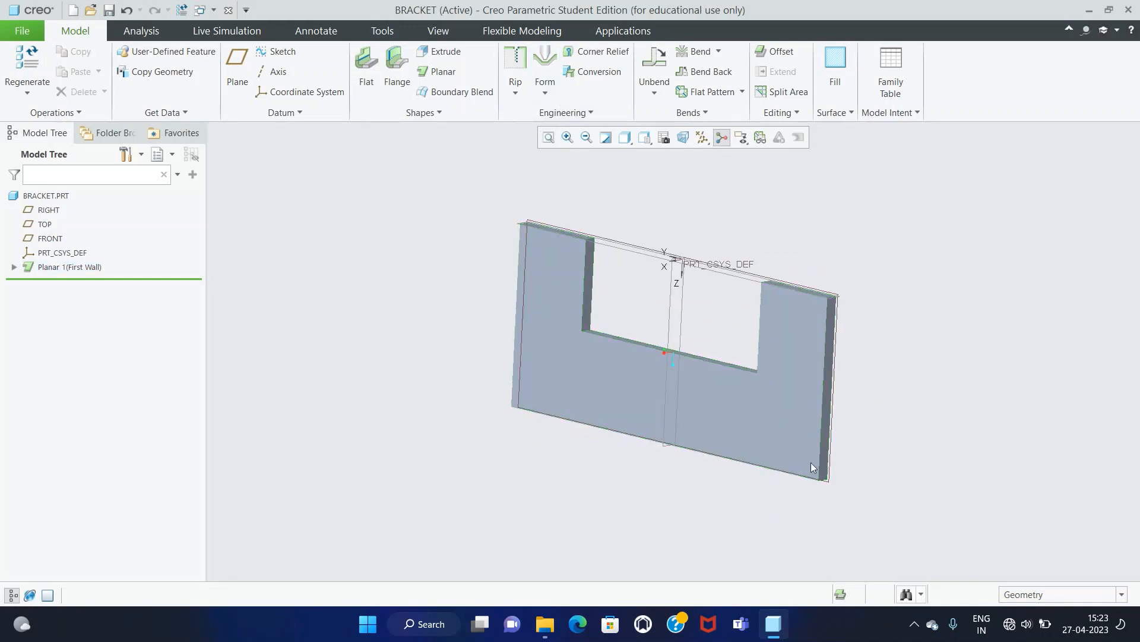
middle_click_drag(500, 408, 437, 410)
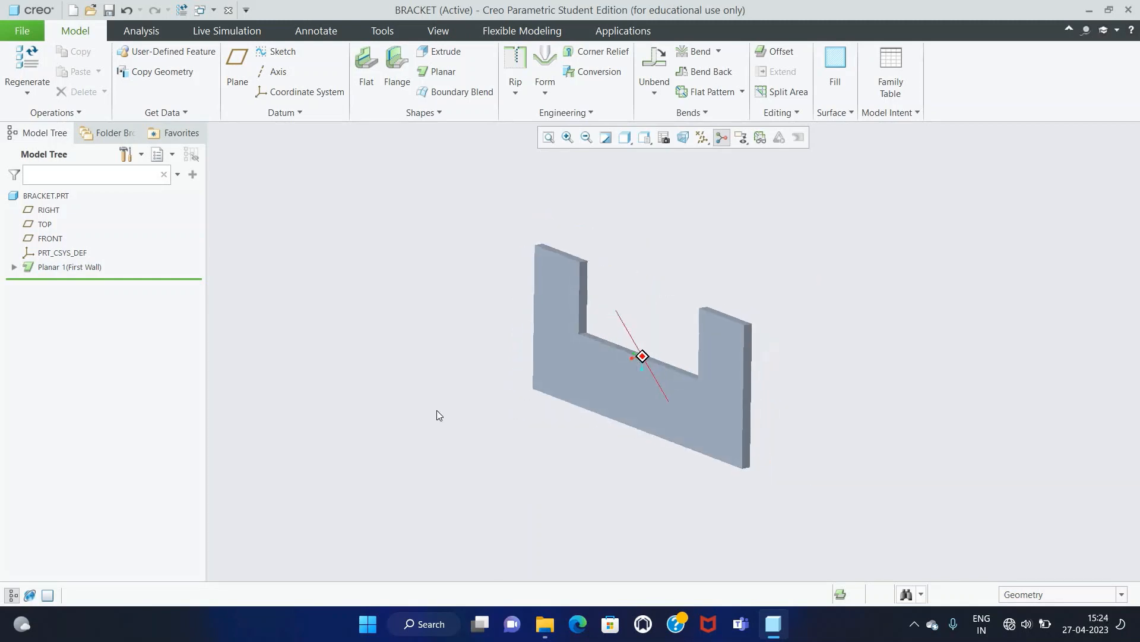
left_click(366, 65)
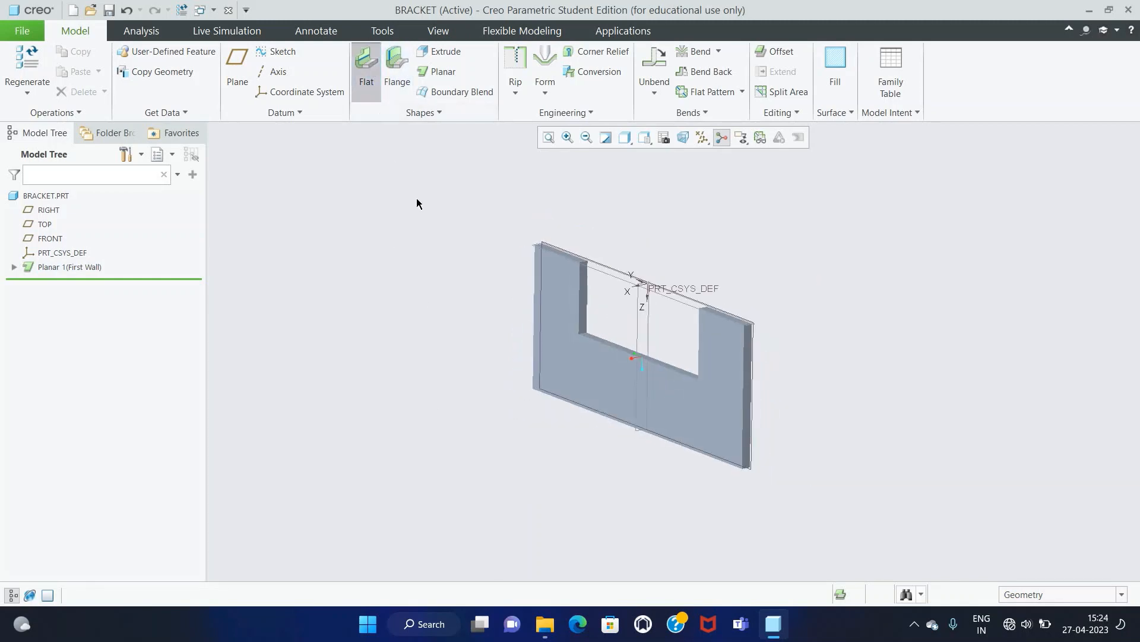
left_click(556, 392)
scroll(690, 510, "down", 2)
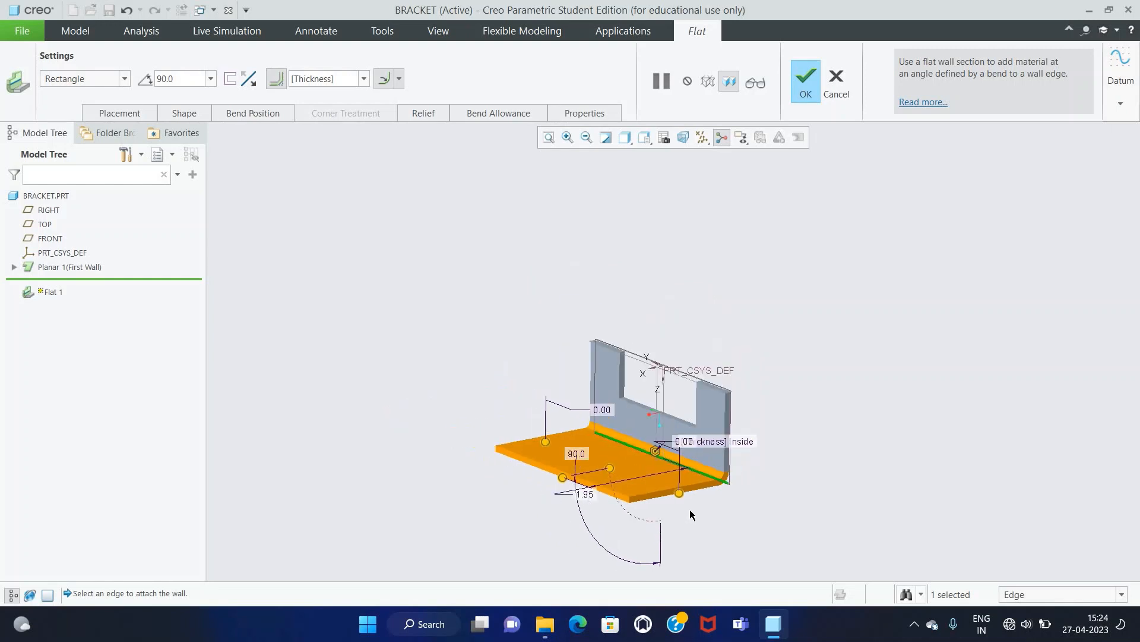
left_click_drag(679, 493, 756, 519)
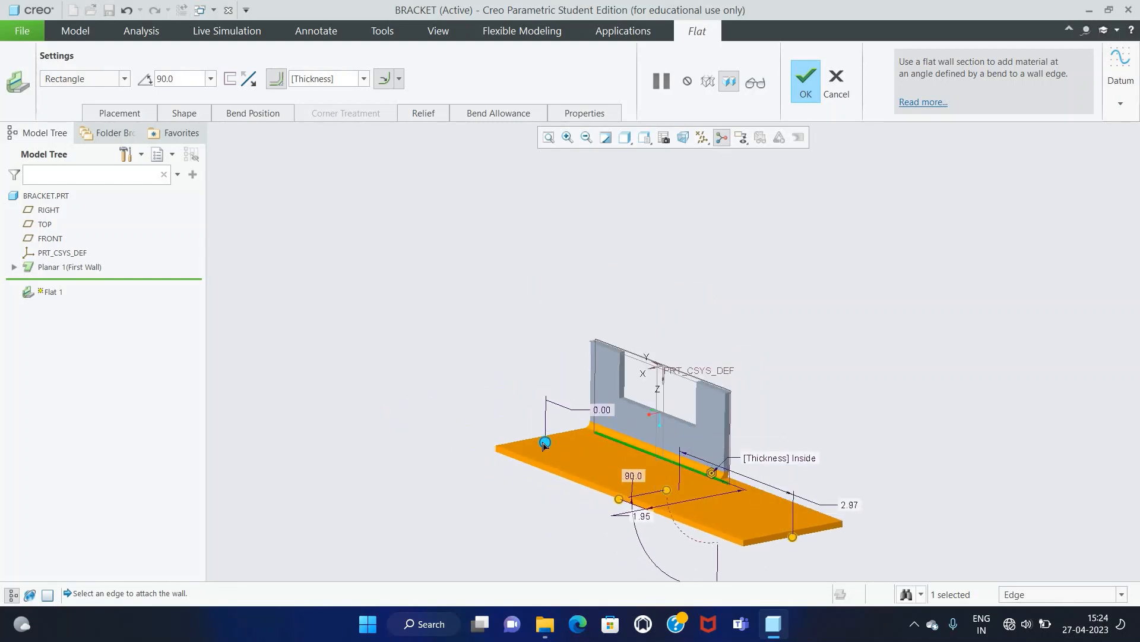
left_click_drag(545, 442, 485, 357)
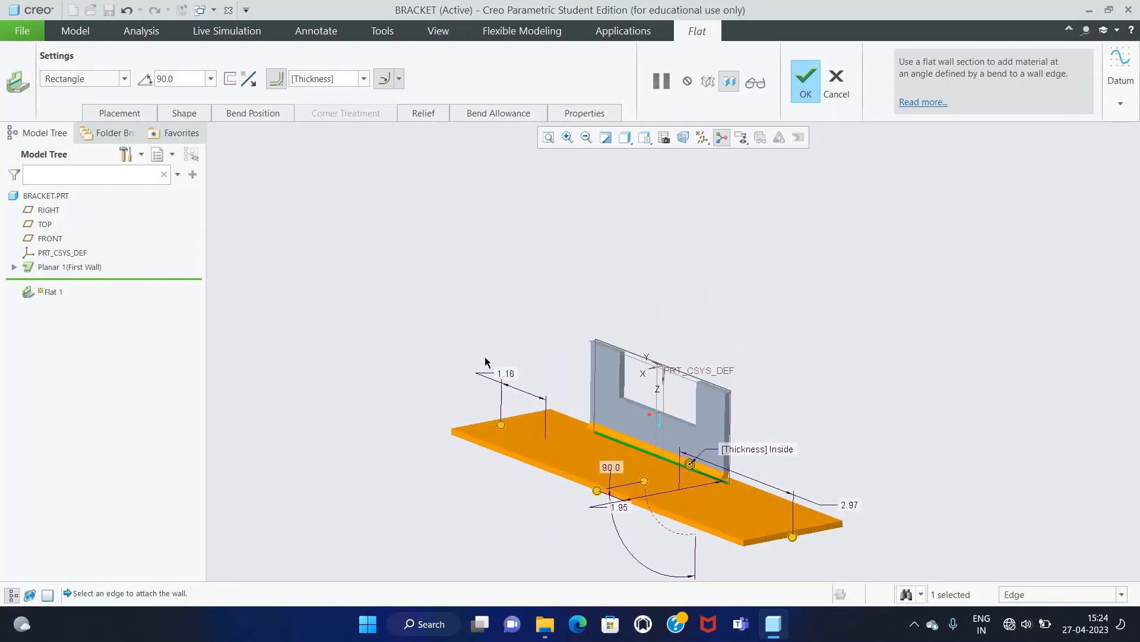
Step: Open the flat wall's shape sketch in 2D orientation and set the overhang at both ends to 0.5
left_click(202, 117)
left_click(197, 160)
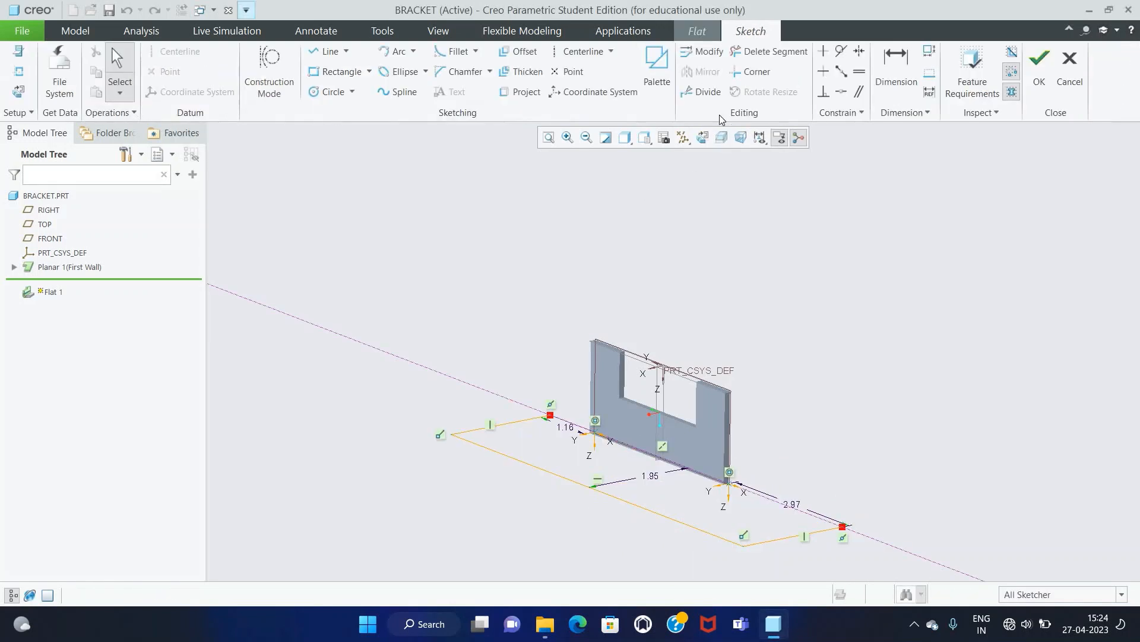
left_click(696, 141)
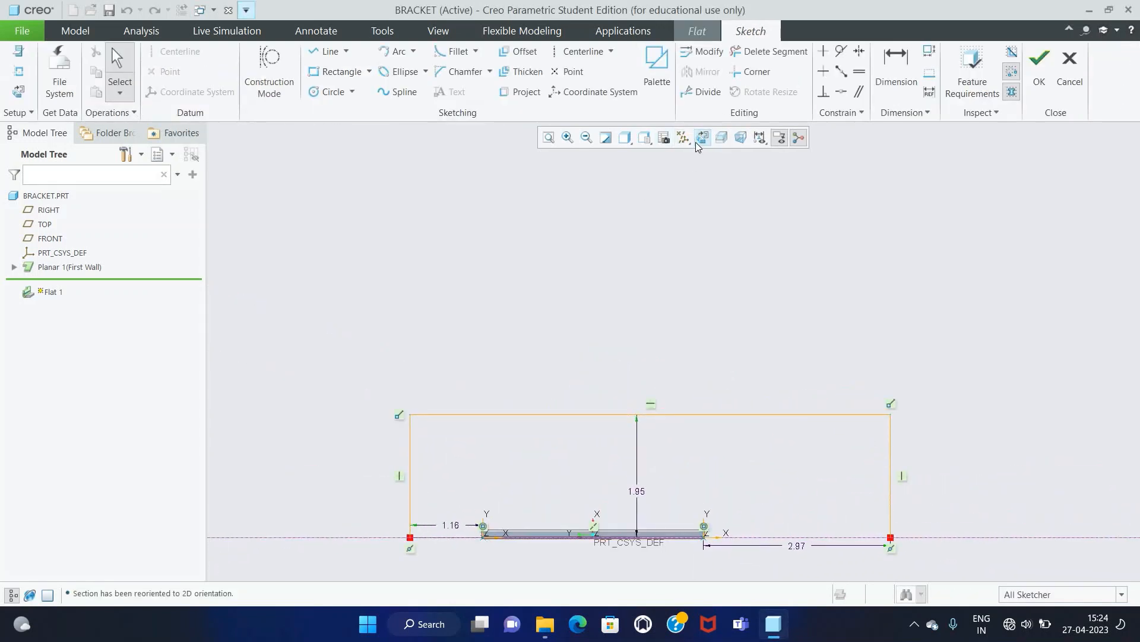
double_click(452, 526)
type("0.5")
key("Return")
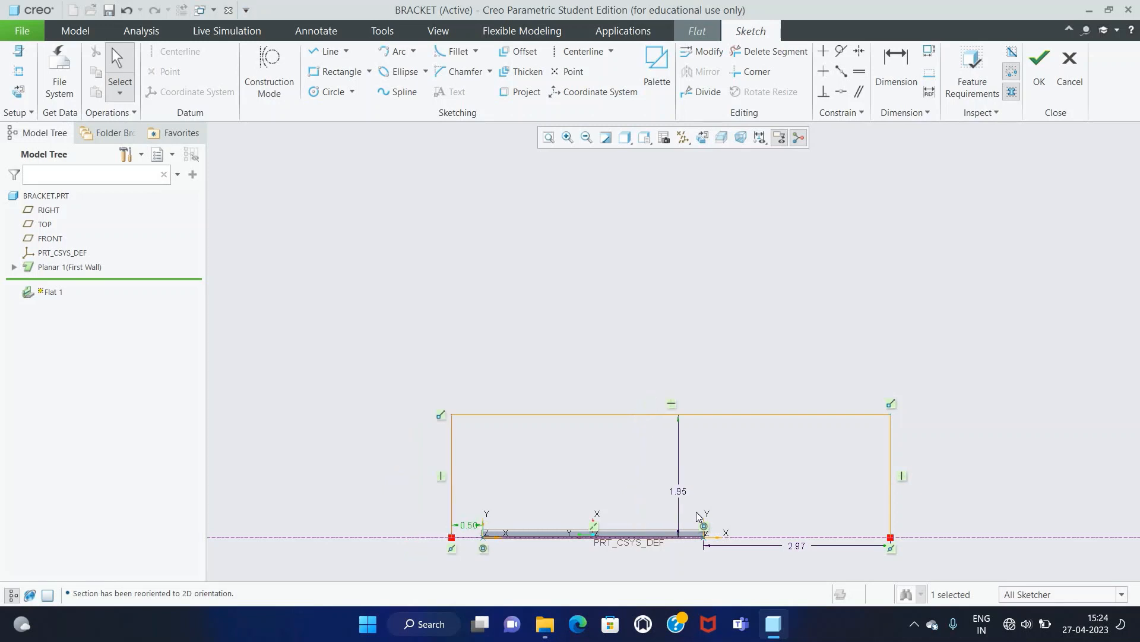
double_click(796, 545)
type("0")
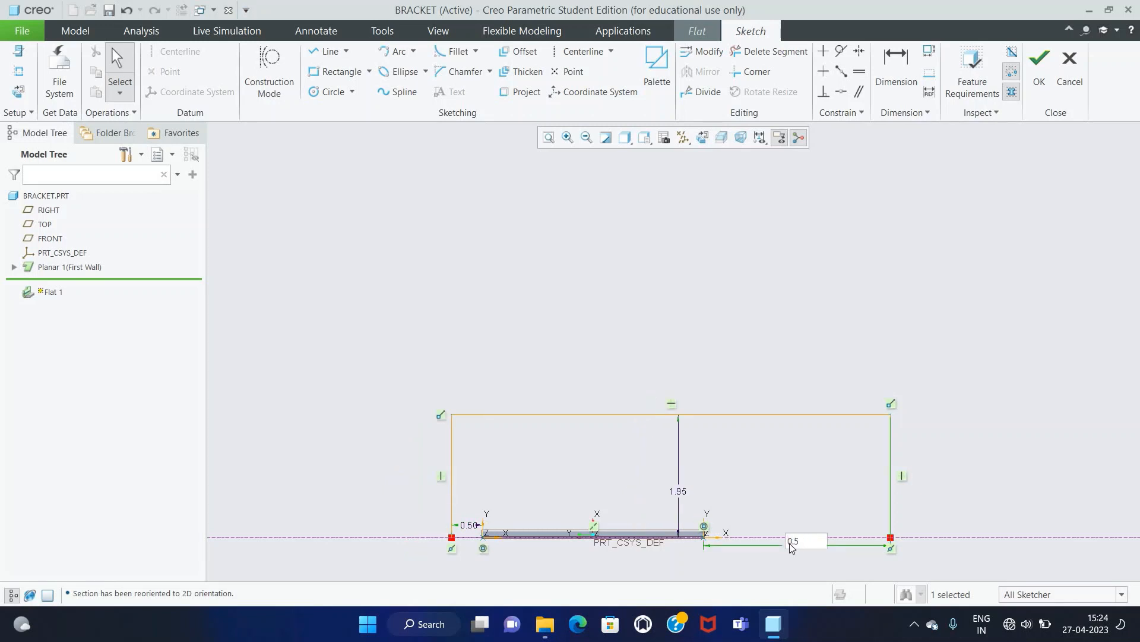
type(".5")
key("Return")
Step: Dimension the flat wall's depth from the first wall's face to the outer edge as 1, and accept the sketch
left_click(683, 493)
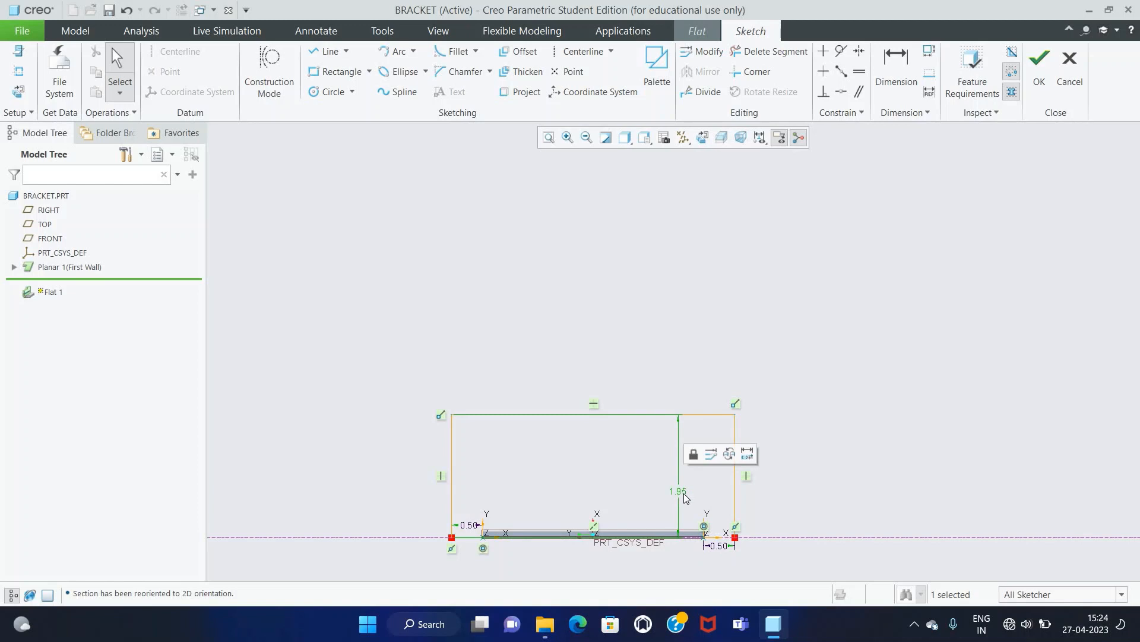
scroll(615, 537, "up", 3)
left_click(896, 70)
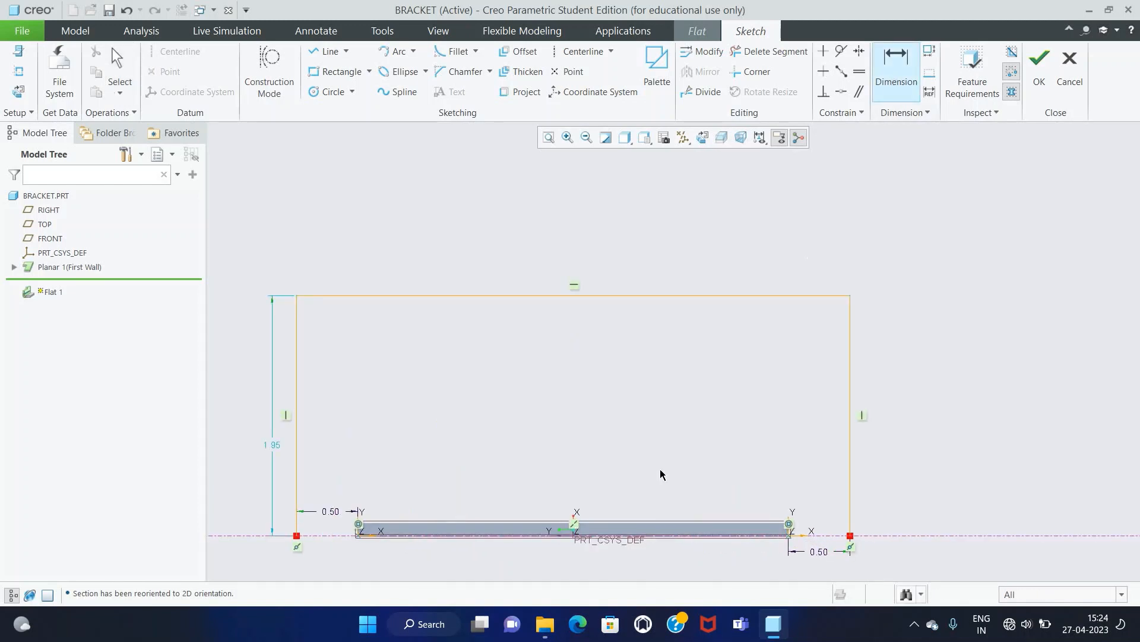
left_click(675, 295)
middle_click(626, 384)
type("1")
key("Return")
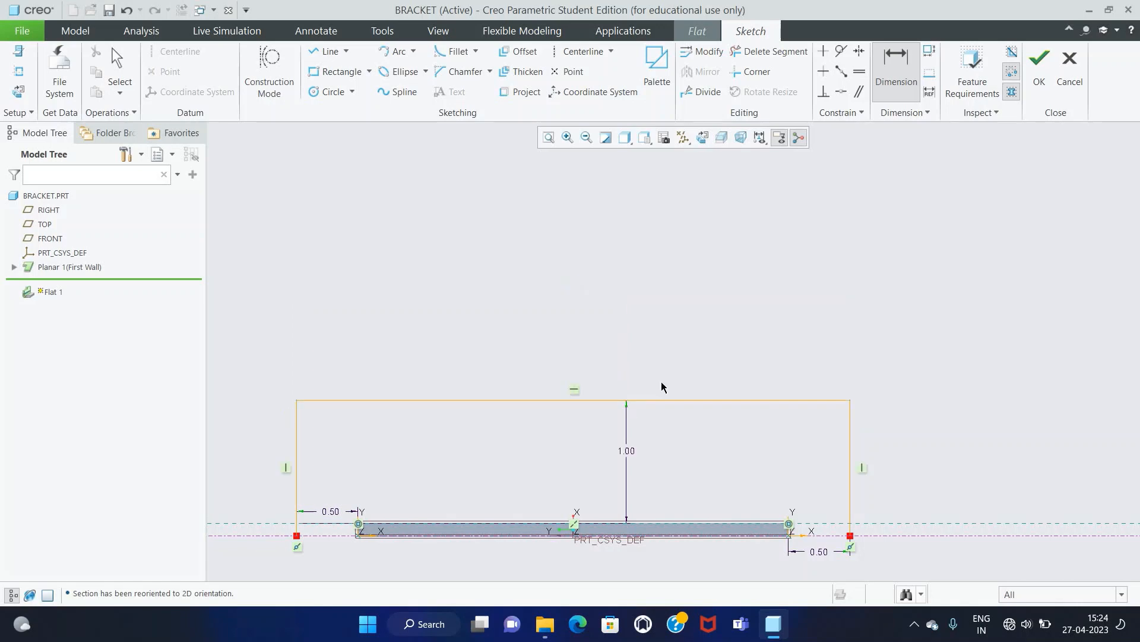
scroll(765, 363, "down", 1)
left_click(1039, 69)
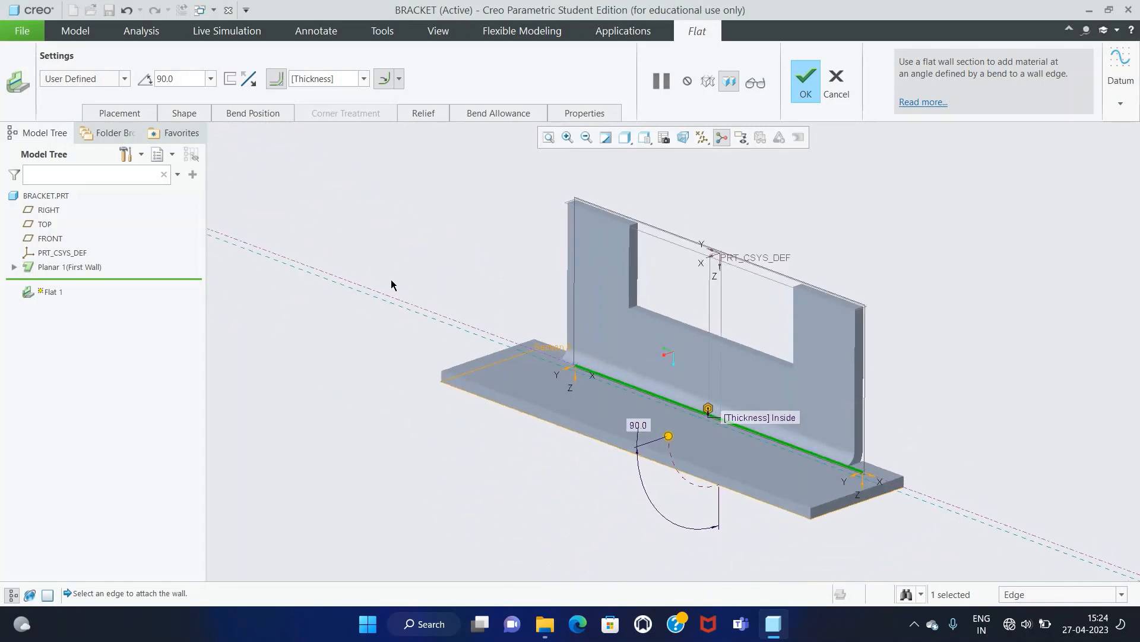
Step: Give the flat wall a rectangular bend relief with a width of 0.50 and complete the wall
left_click(406, 113)
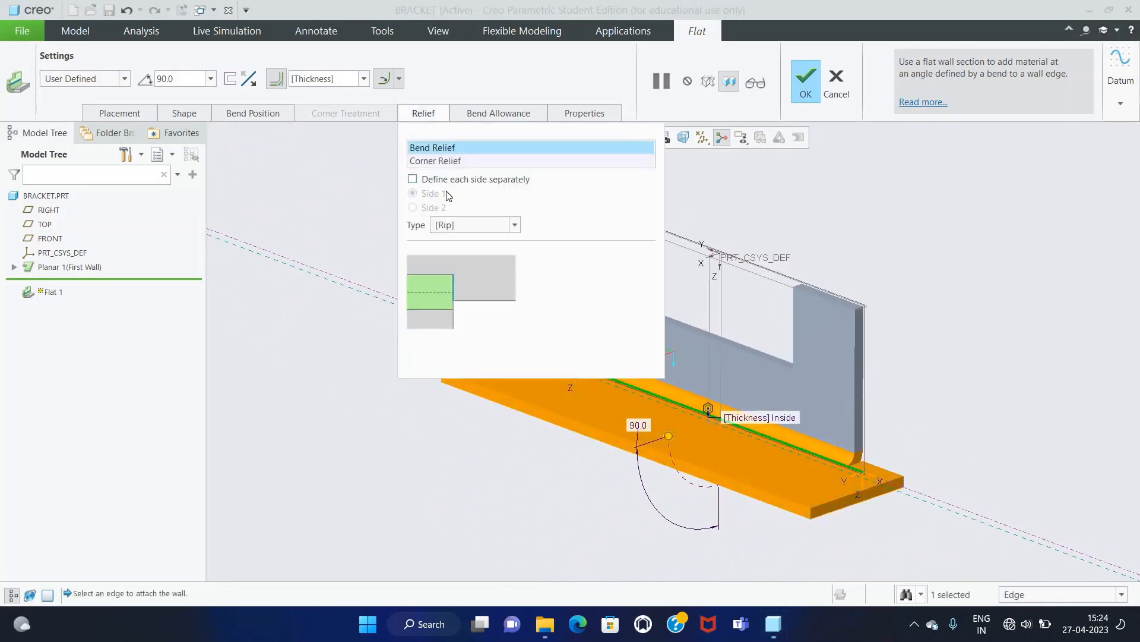
left_click(515, 225)
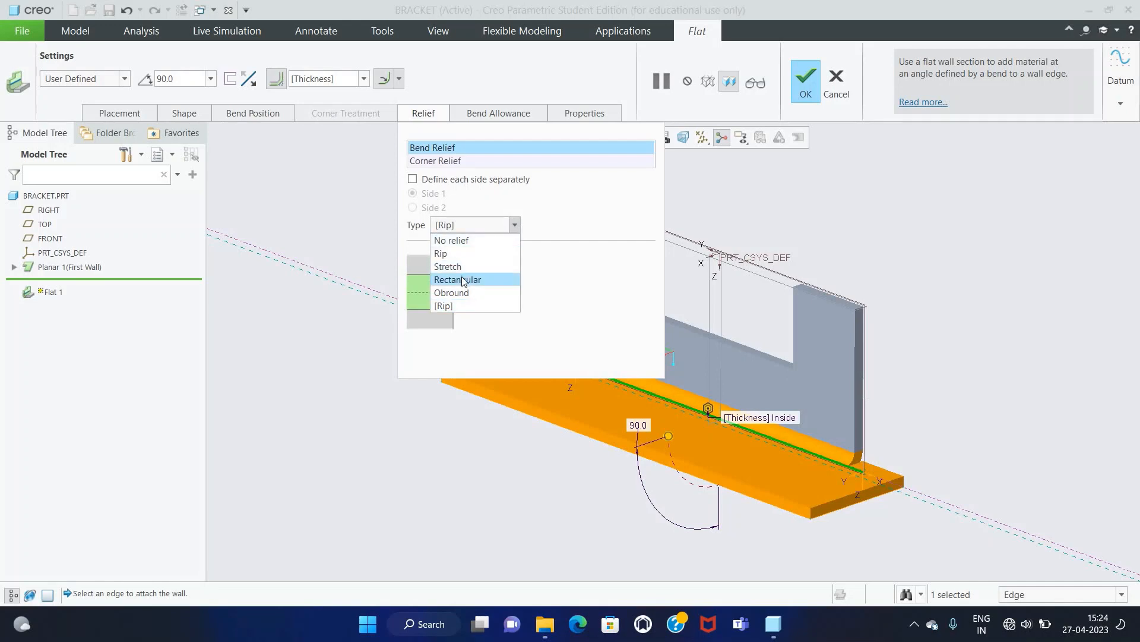
left_click(464, 278)
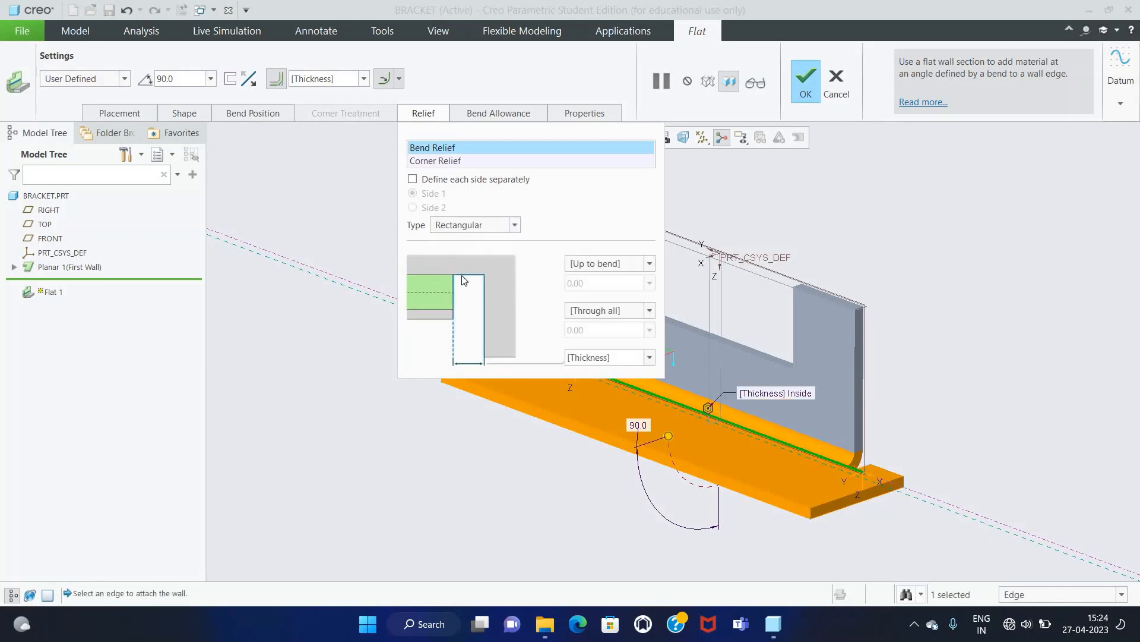
left_click(594, 357)
type("0.50")
key("Return")
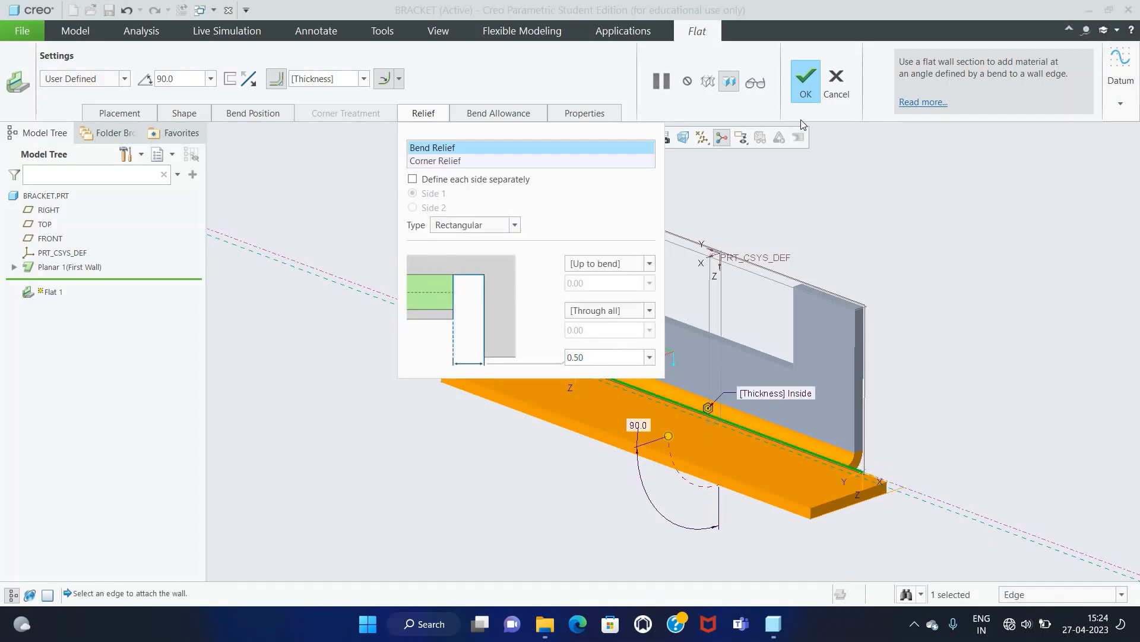
left_click(813, 80)
middle_click_drag(917, 281, 890, 310)
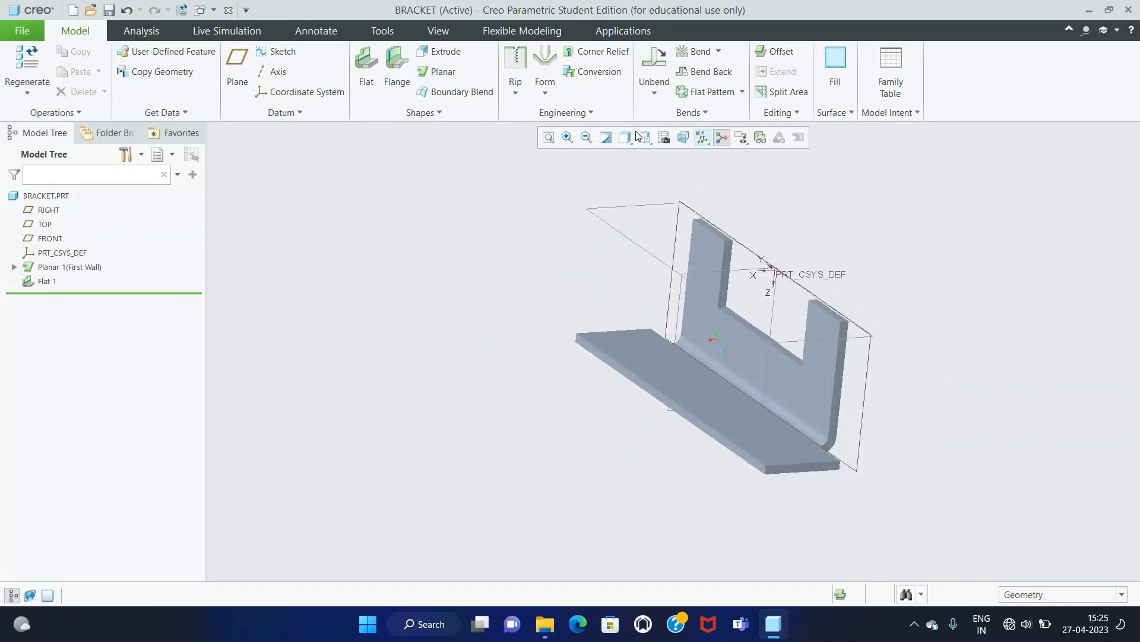
Step: Set the model display style to Shading With Edges
left_click(631, 143)
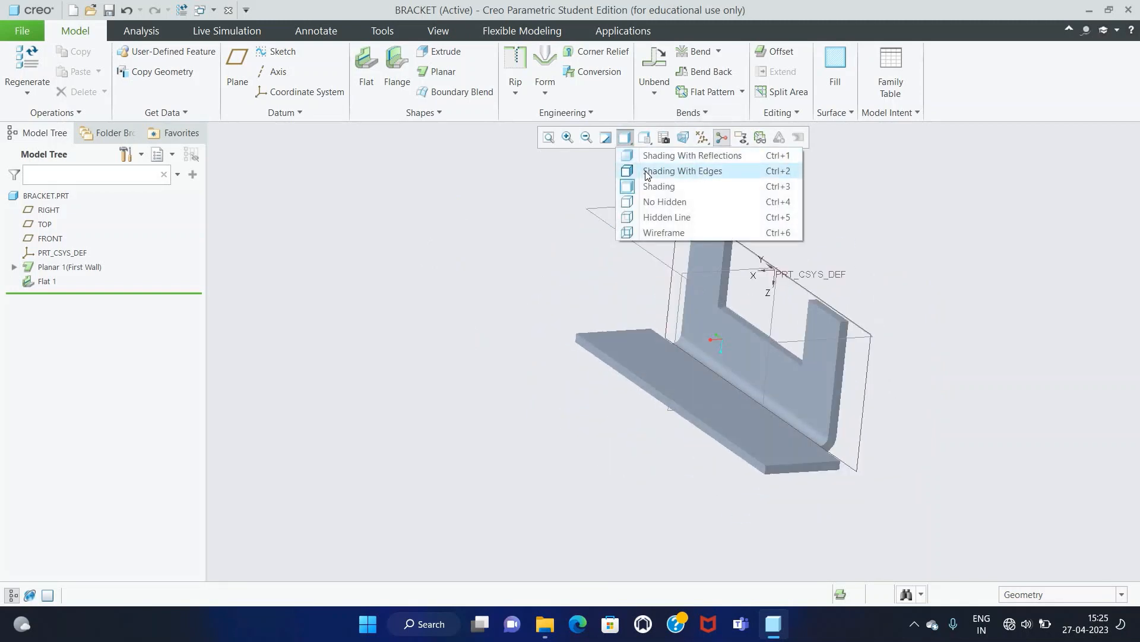
left_click(647, 172)
mouse_move(554, 311)
middle_mouse_down()
mouse_move(569, 318)
mouse_move(412, 141)
middle_mouse_up()
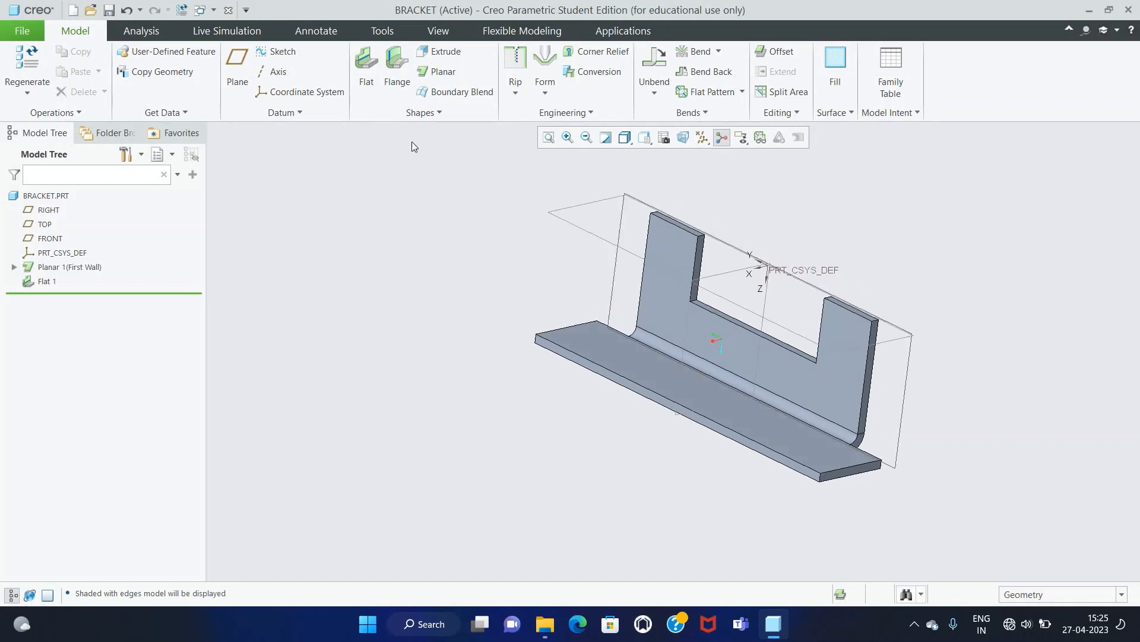
Step: Start a second planar wall with a sketch on the first wall's upper end face, in 2D orientation
left_click(440, 72)
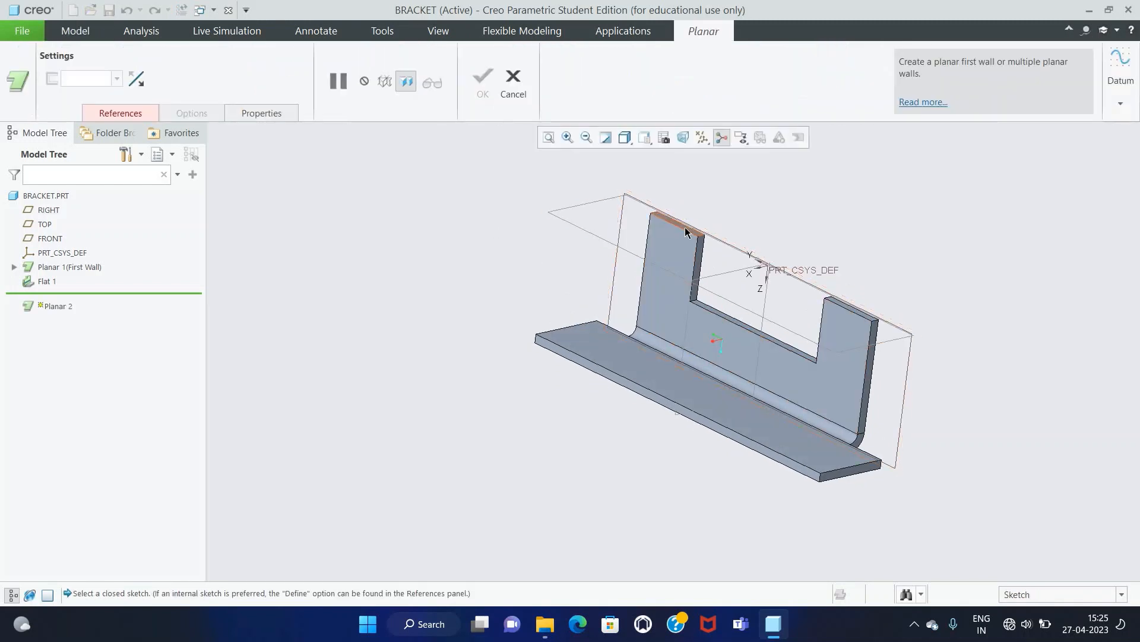
left_click(686, 229)
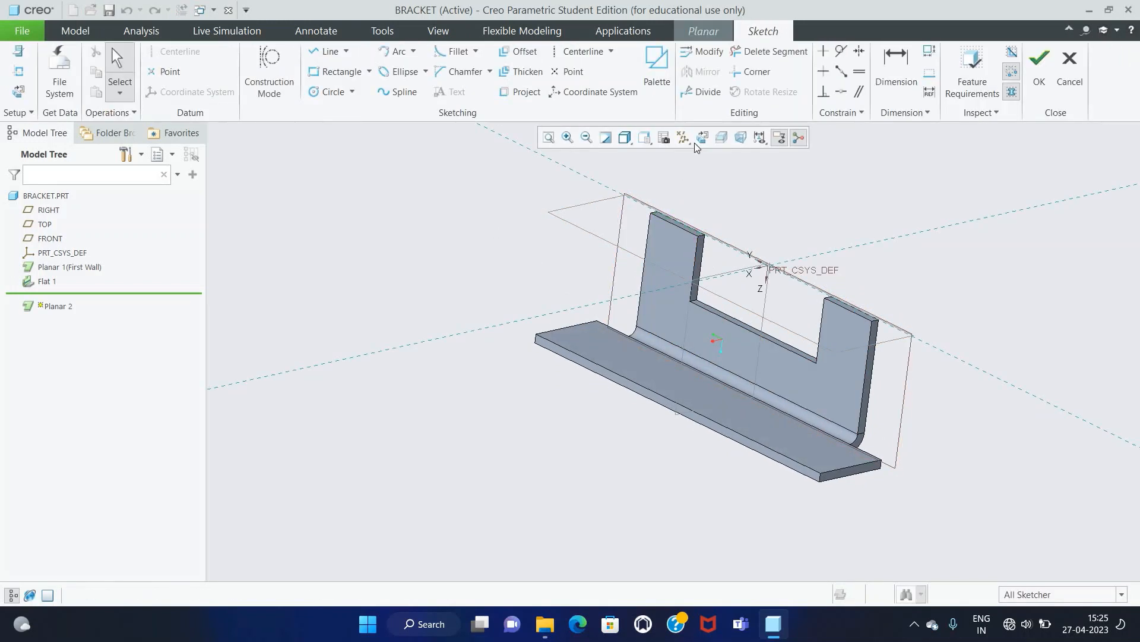
left_click(702, 137)
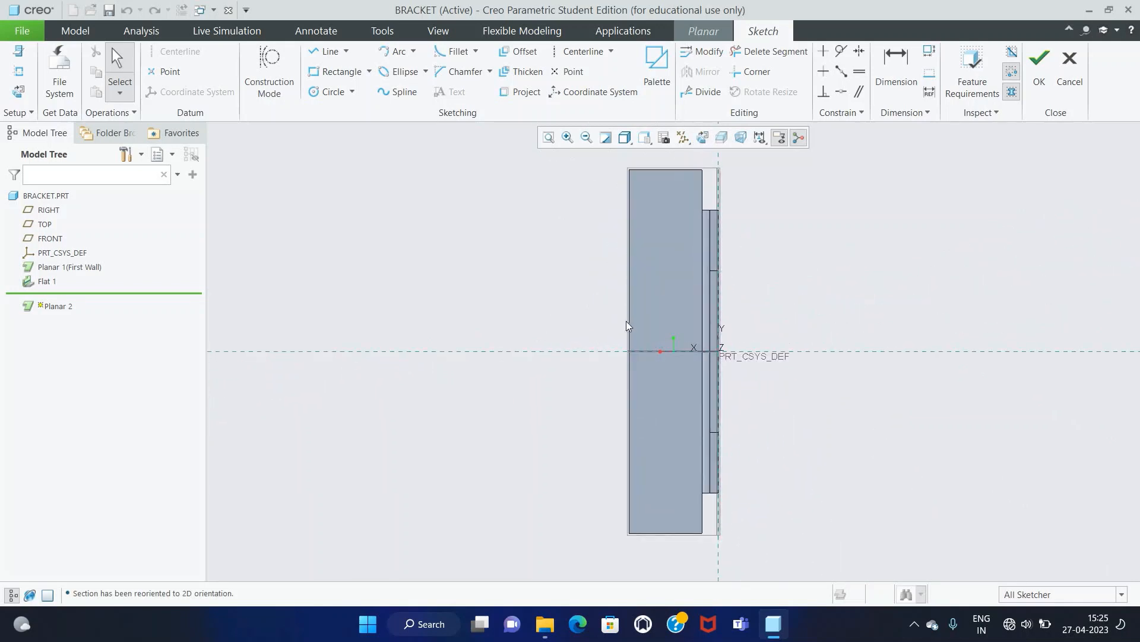
Step: Sketch the wall's outer outline about 1.83 wide, spanning the flat wall's full length, with a short inward leg at each end
left_click(320, 53)
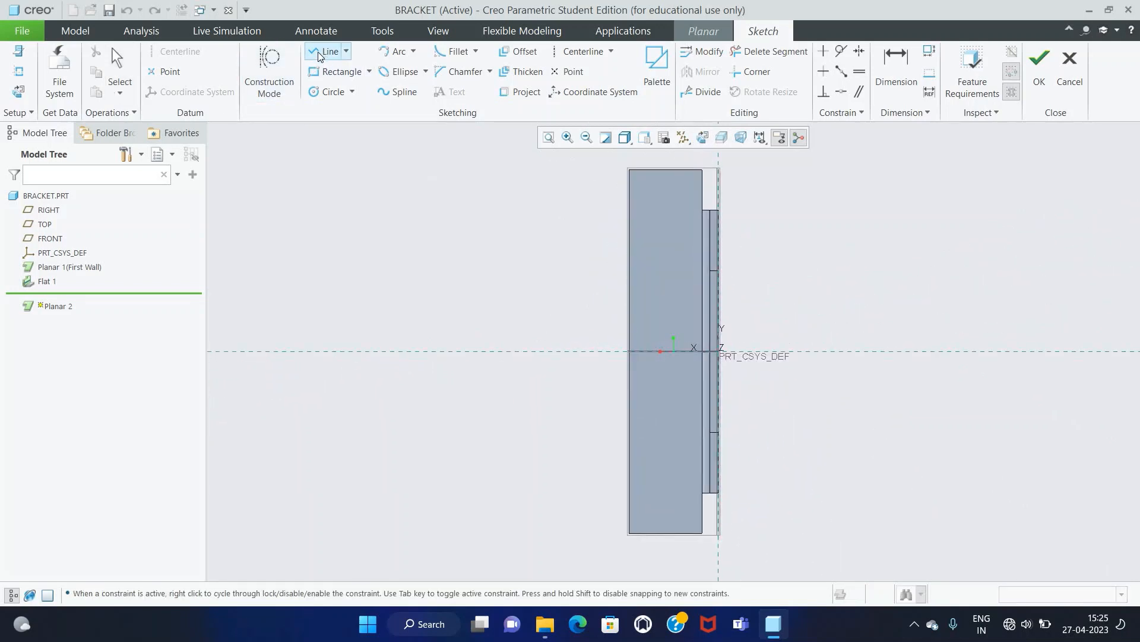
left_click(687, 209)
left_click(687, 171)
left_click(835, 170)
middle_click(739, 215)
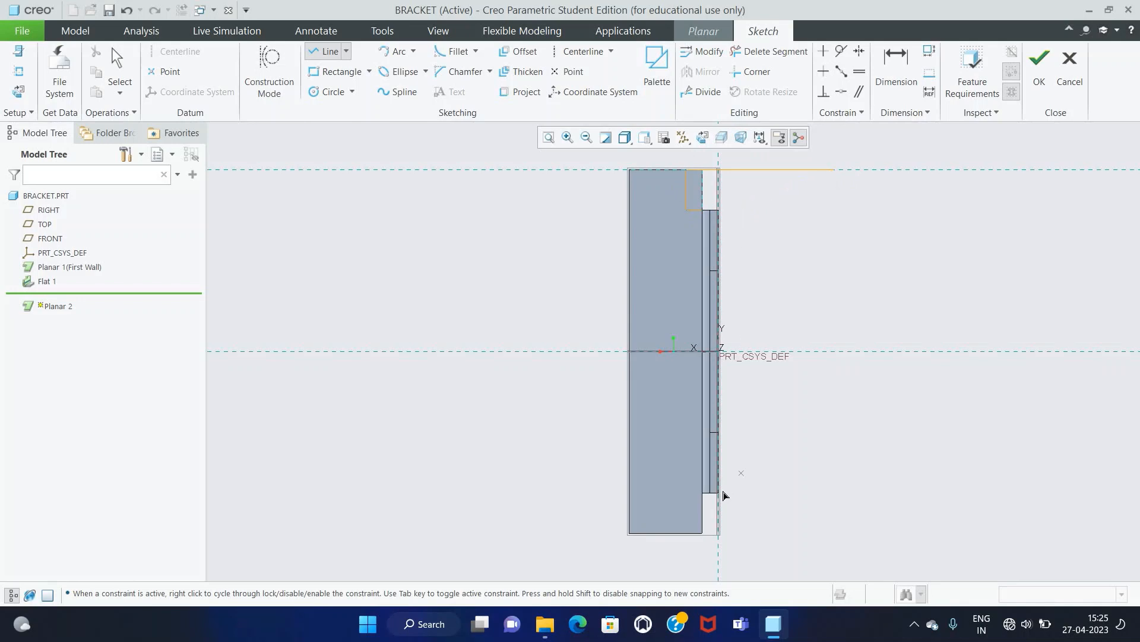
left_click(686, 492)
left_click(686, 533)
left_click(834, 533)
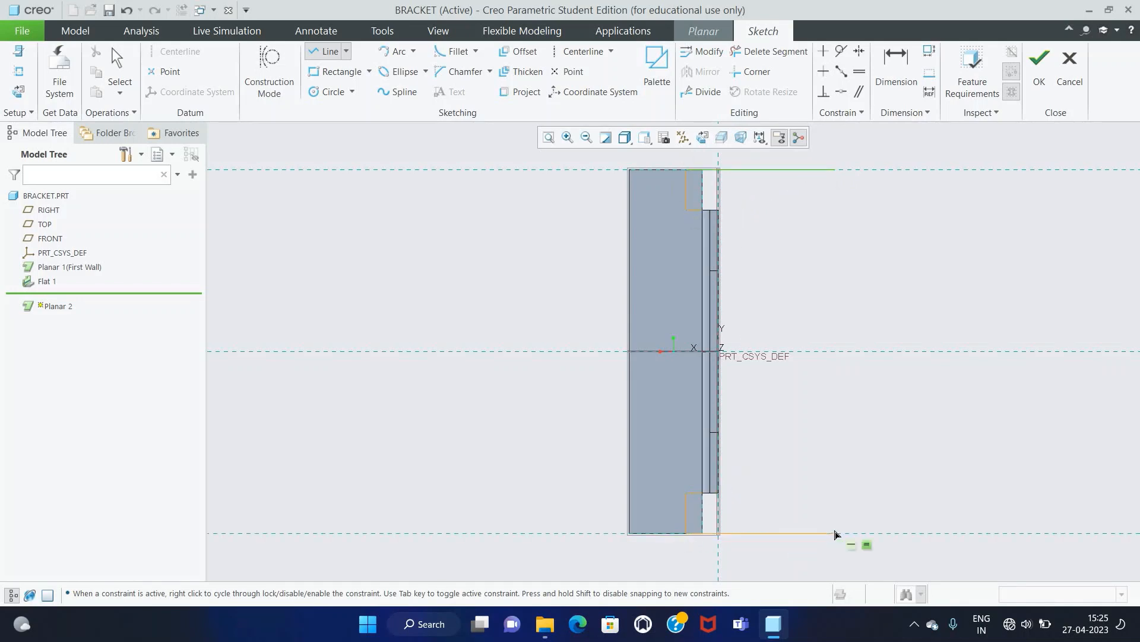
left_click(835, 171)
middle_click(814, 199)
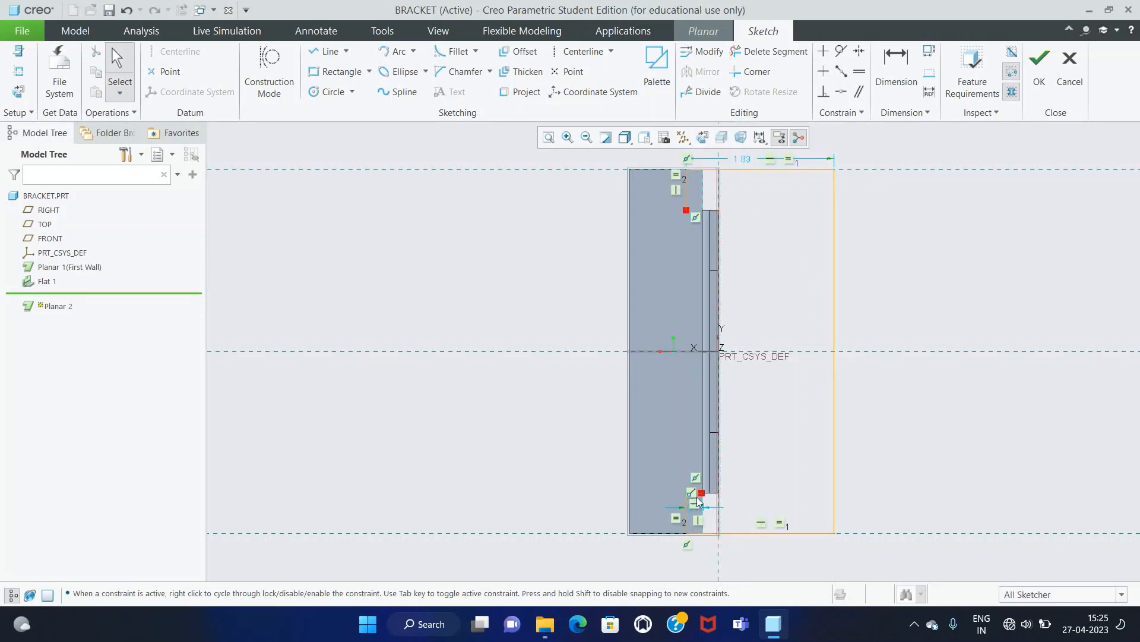
left_click_drag(698, 501, 691, 484)
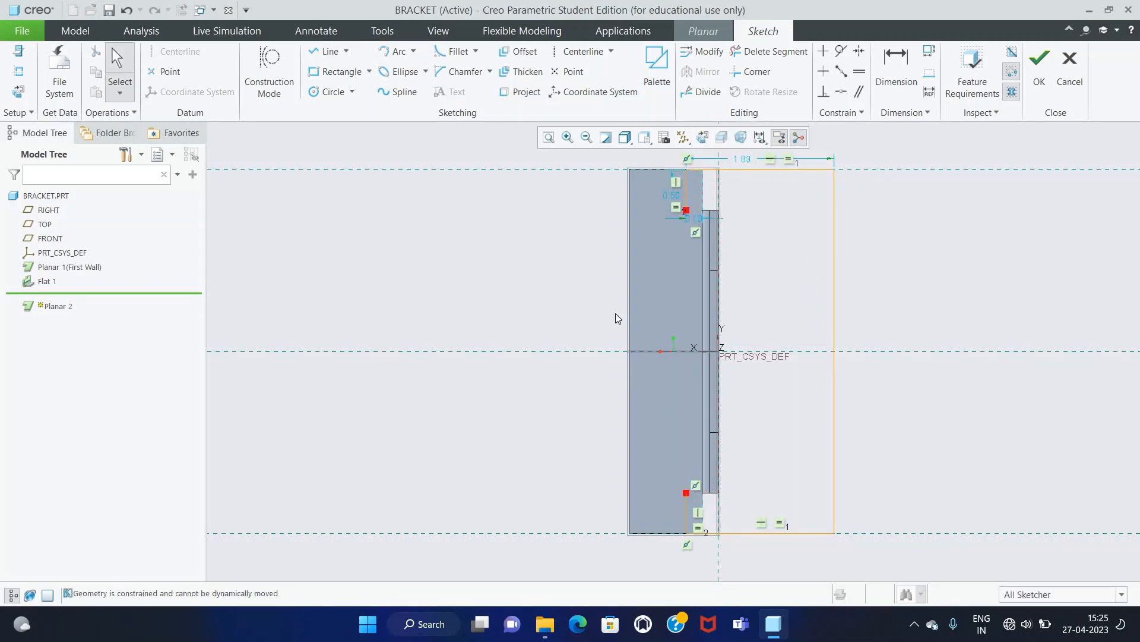
Step: Close the outline along the first wall's edge, including a rectangular notch about 0.55 deep as wide as the first wall's notch
left_click(327, 52)
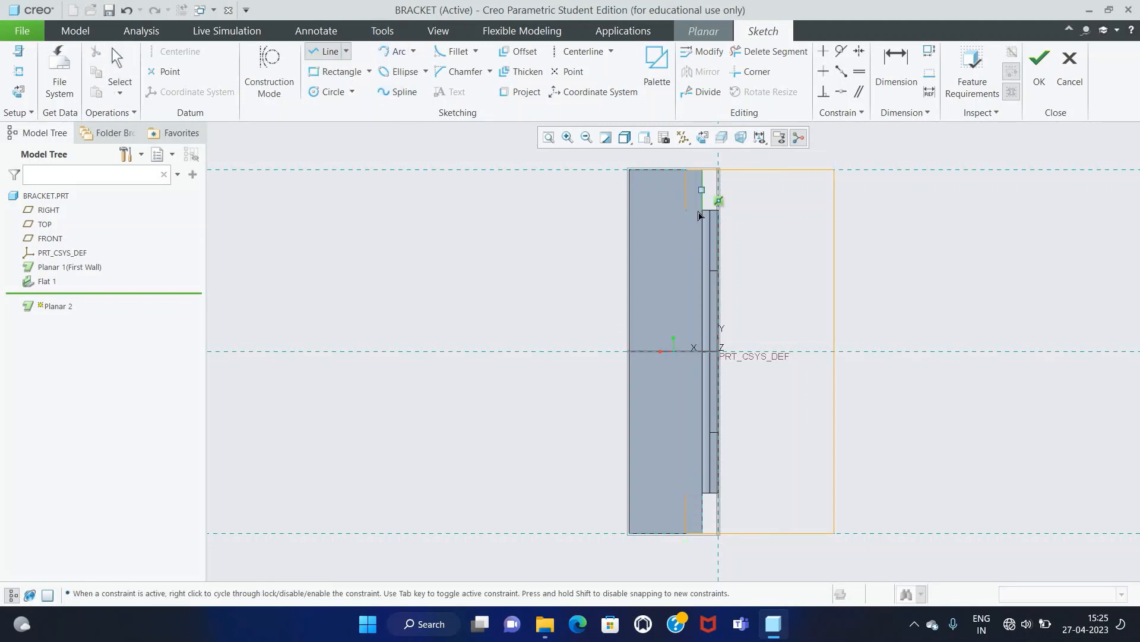
left_click(718, 211)
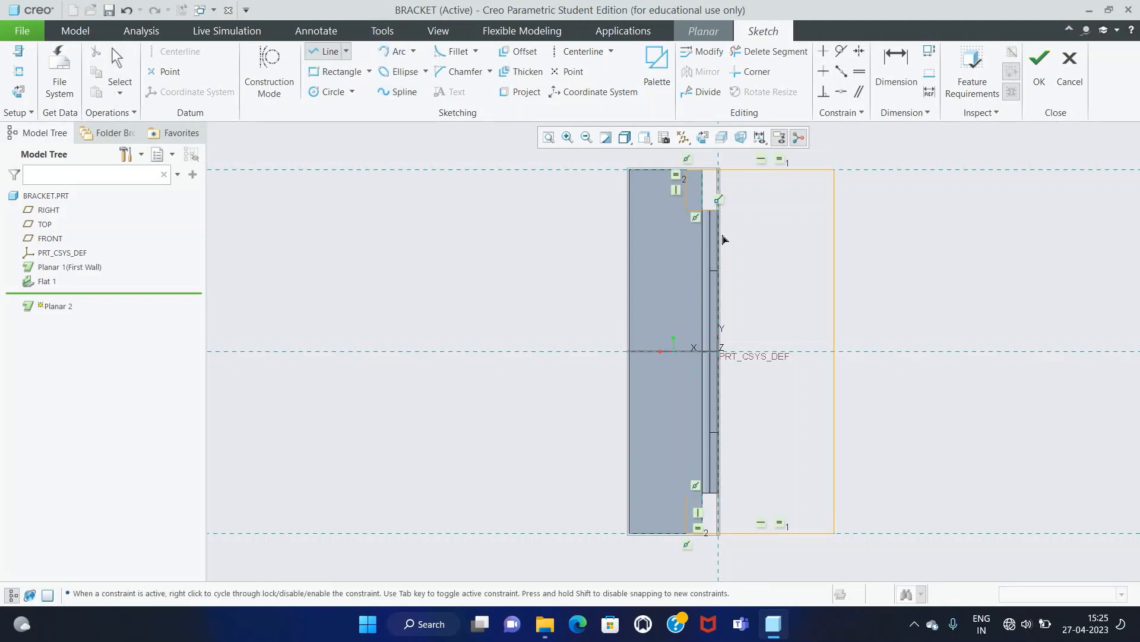
left_click(763, 270)
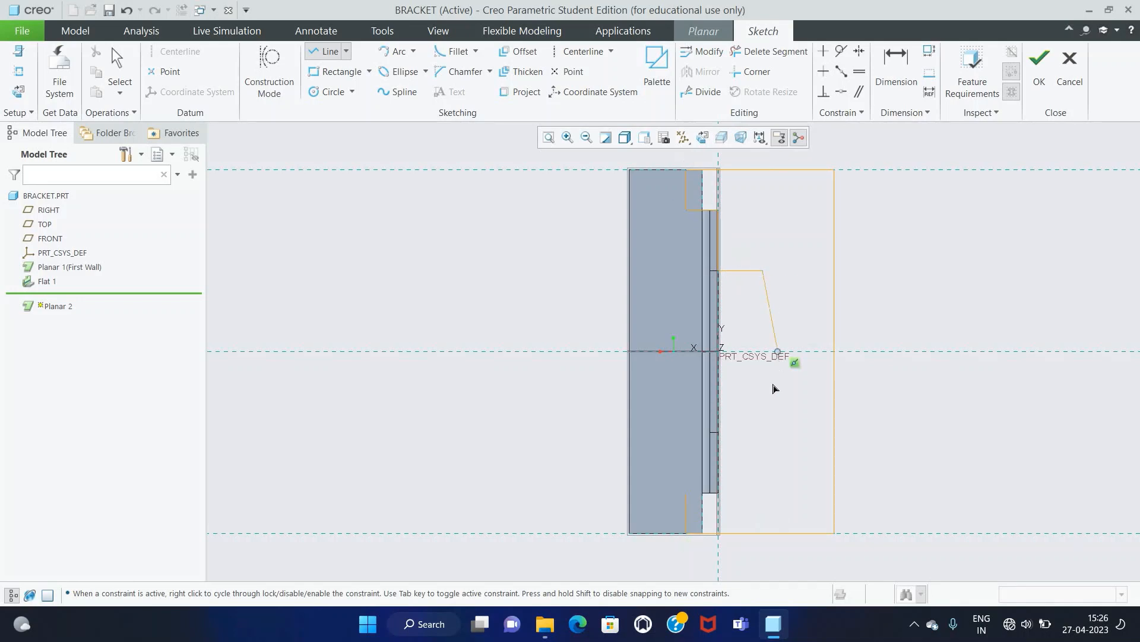
middle_click(758, 431)
left_click(718, 432)
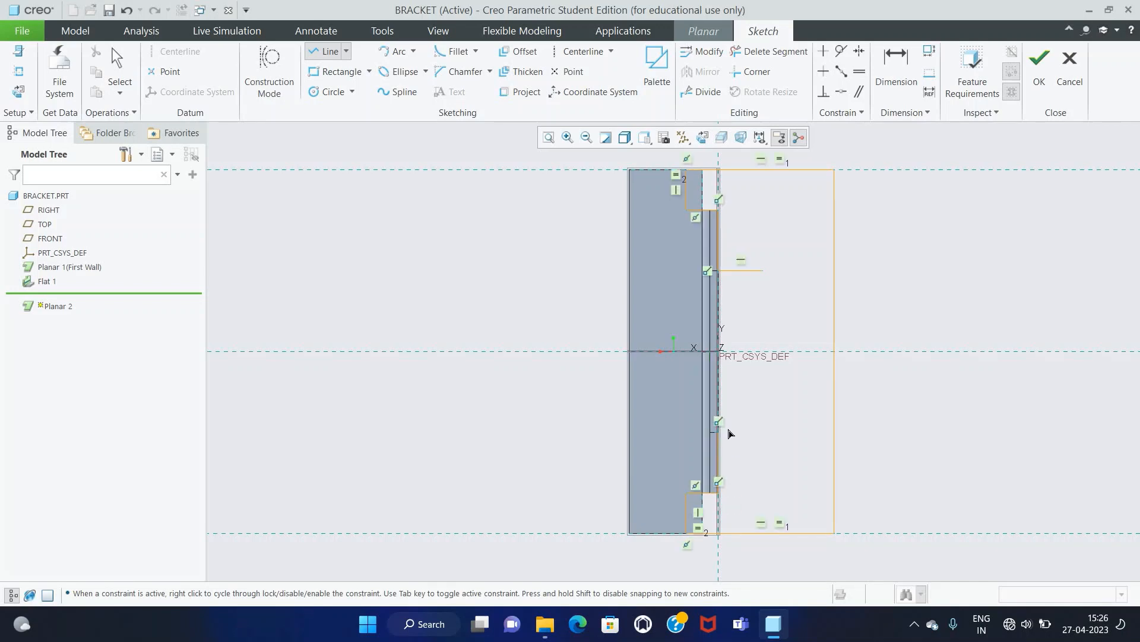
left_click(762, 432)
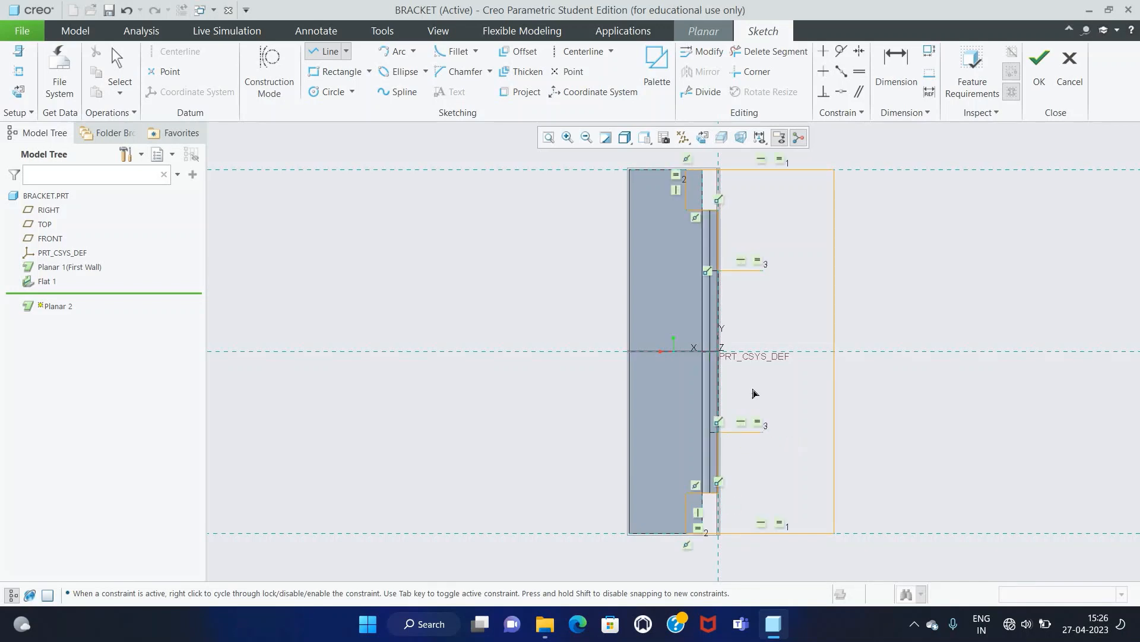
left_click(769, 282)
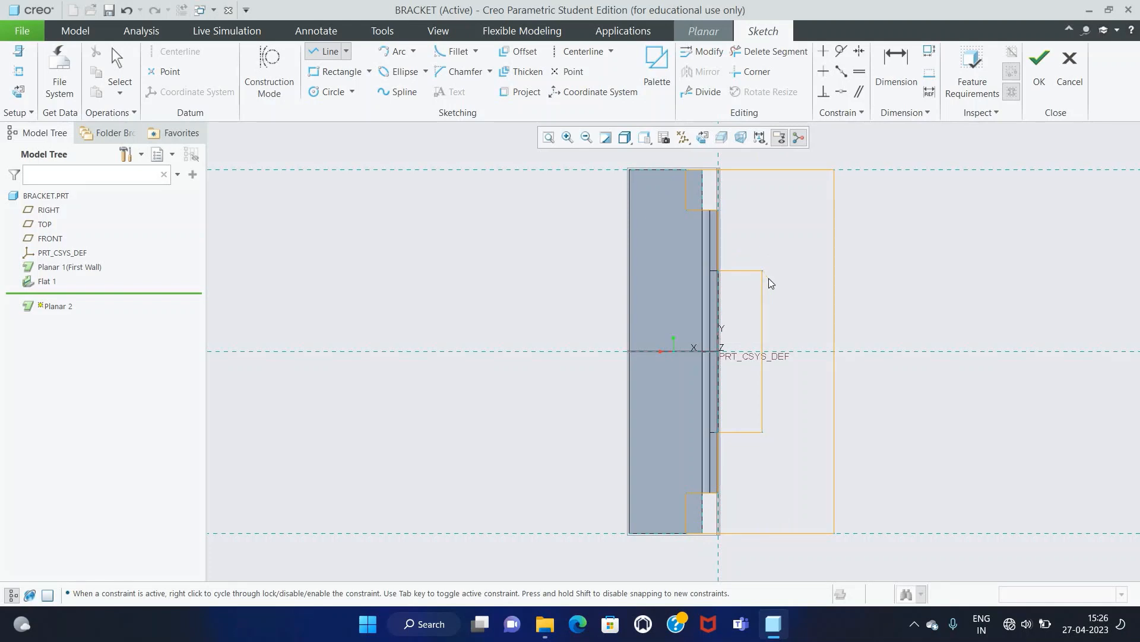
middle_click(790, 305)
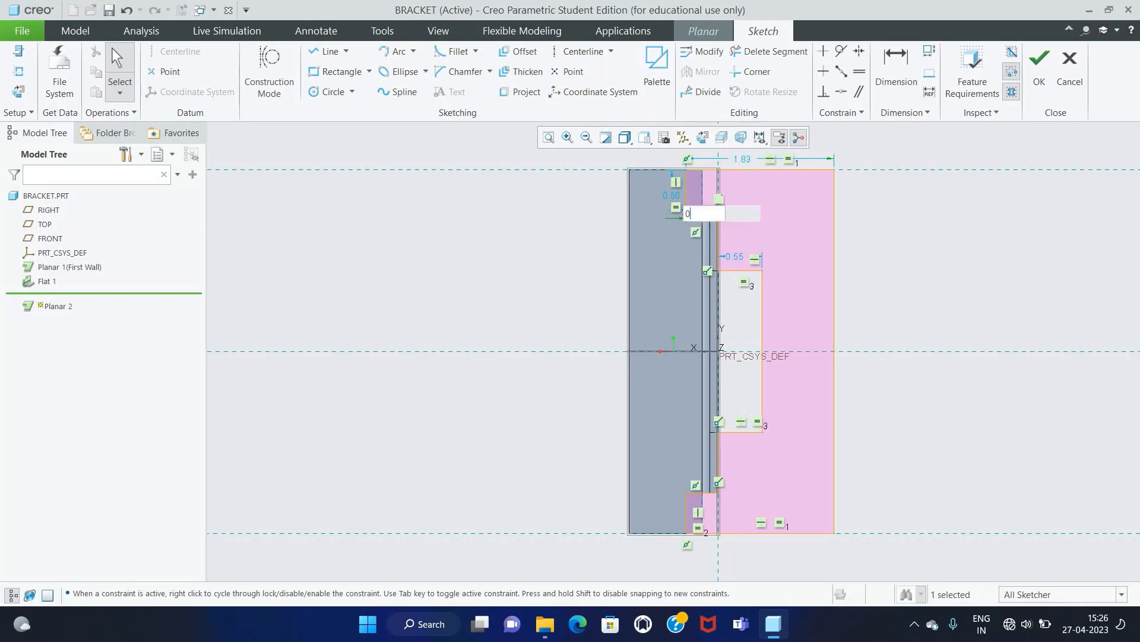
Step: Set the end tabs' distance past the flat wall's inner edge to 0.20 and dimension the wall's depth from the first wall as 2
left_click(694, 219)
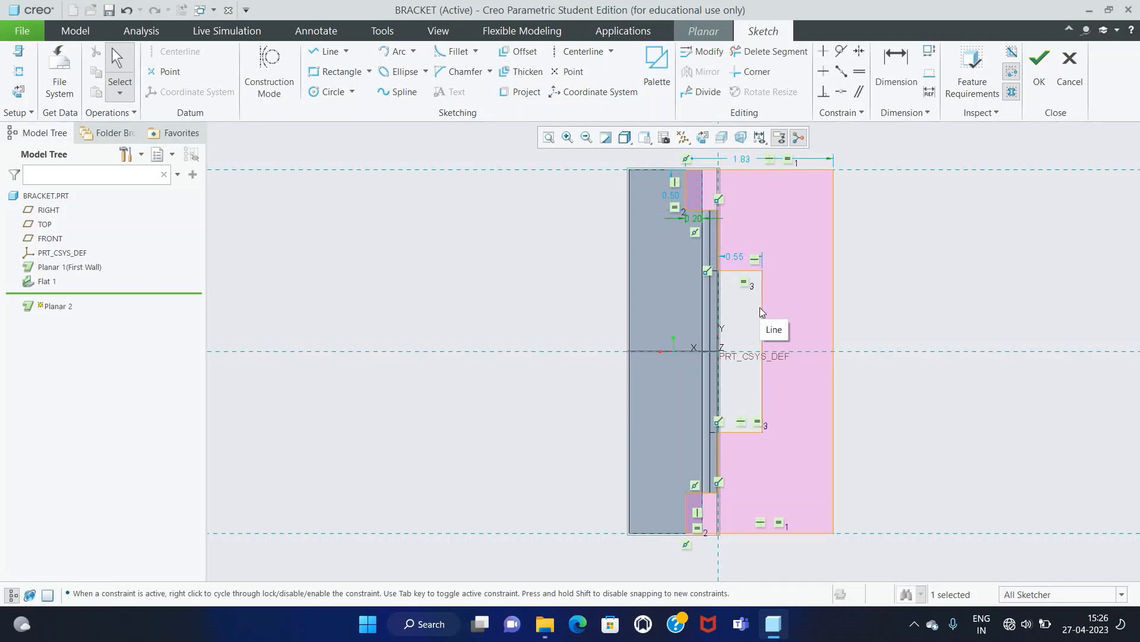
left_click(896, 64)
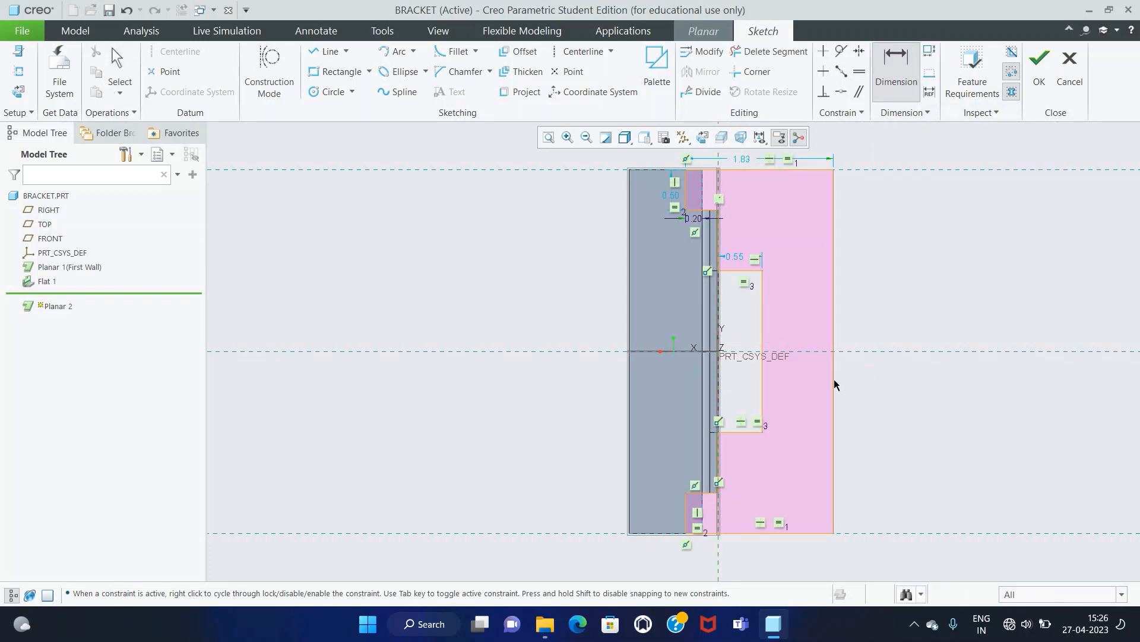
middle_click(794, 389)
type("2")
key("Return")
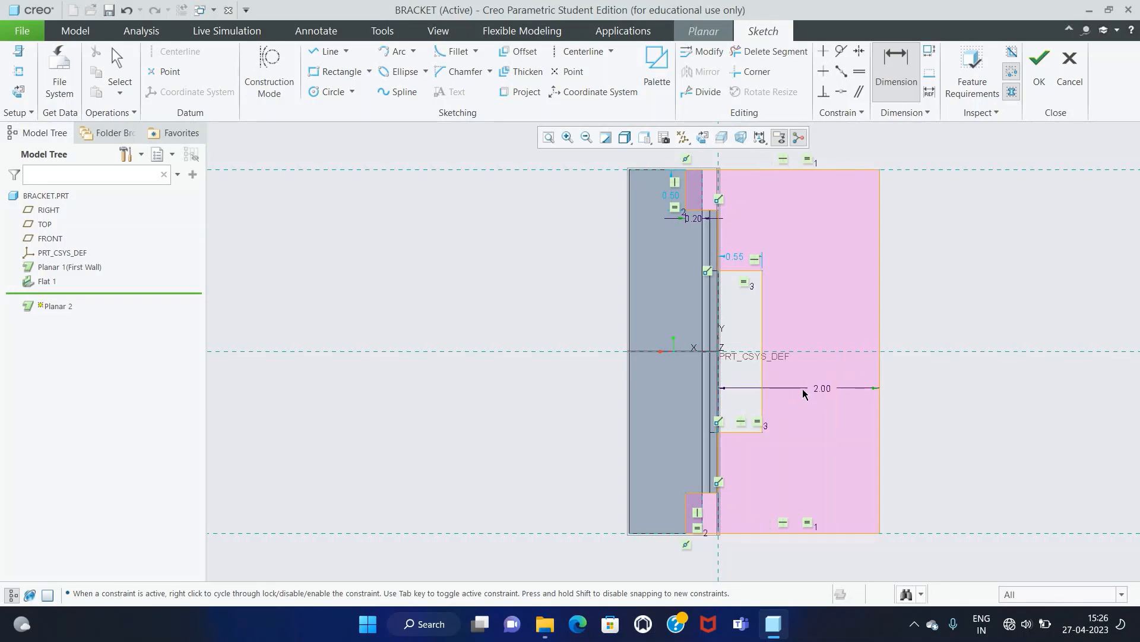
Step: Set the depth of the notch in the planar wall's sketch to 0.50
mouse_move(796, 389)
middle_mouse_down()
mouse_move(930, 426)
mouse_move(941, 394)
mouse_move(946, 403)
middle_mouse_up()
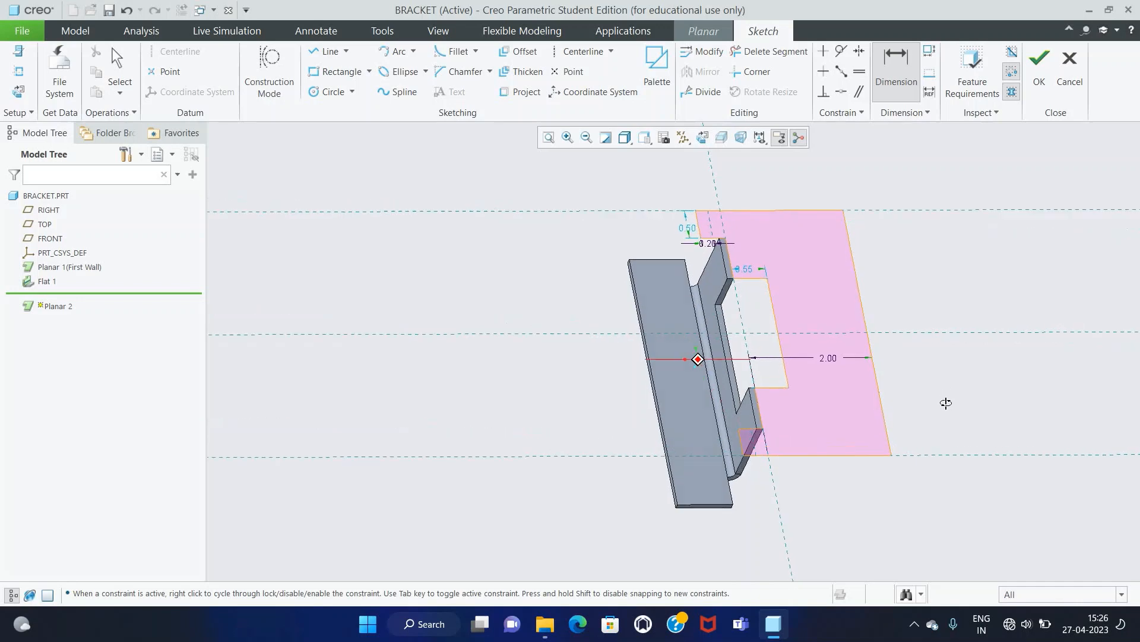
left_click(703, 137)
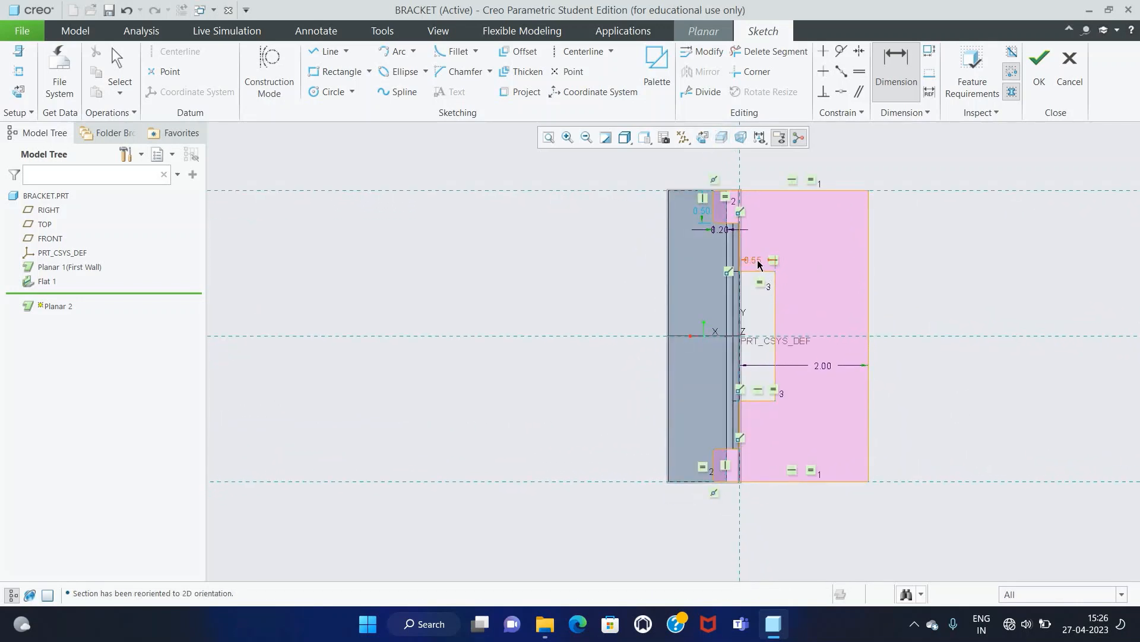
double_click(757, 259)
type("0")
key("Return")
middle_click(675, 411)
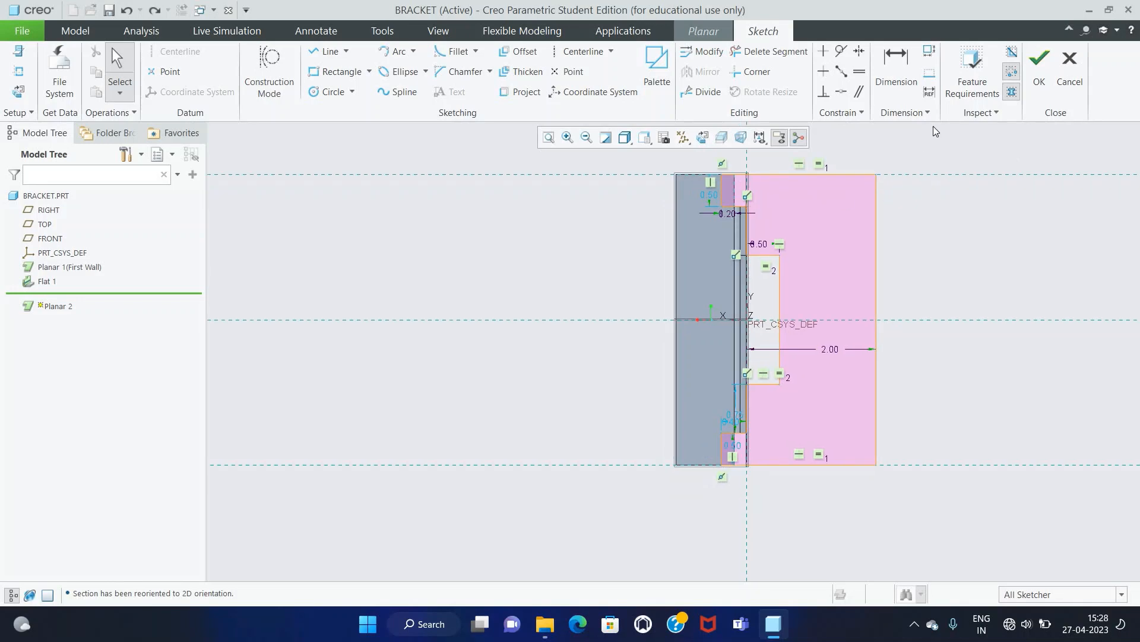
Step: Accept the sketch and complete the second planar wall
left_click(1039, 70)
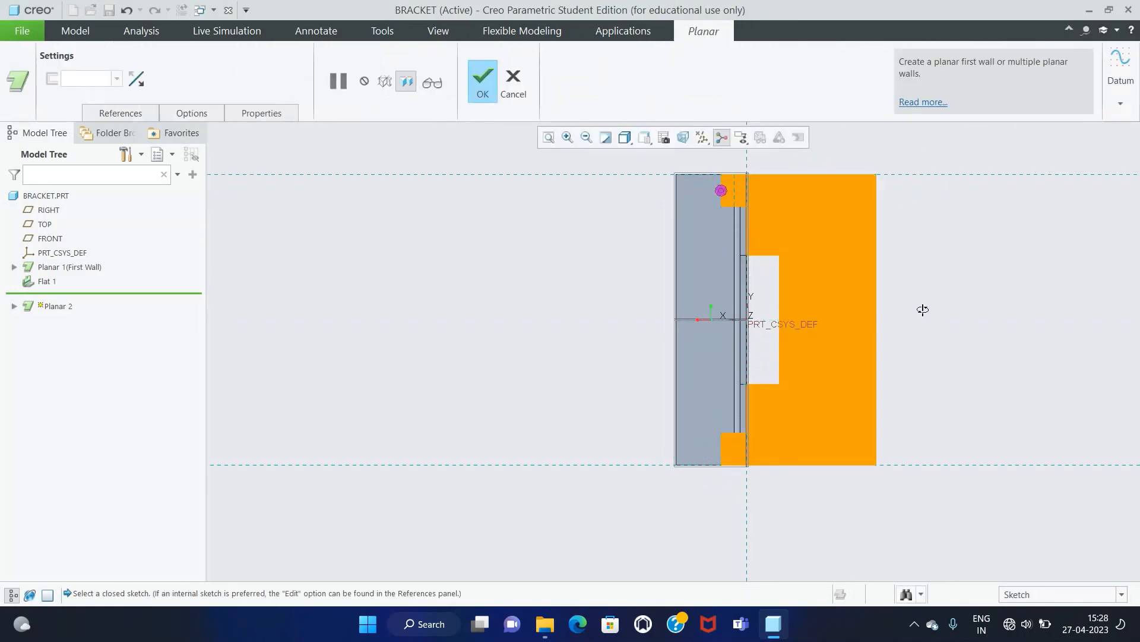
mouse_move(922, 310)
middle_mouse_down()
mouse_move(986, 226)
mouse_move(989, 278)
middle_mouse_up()
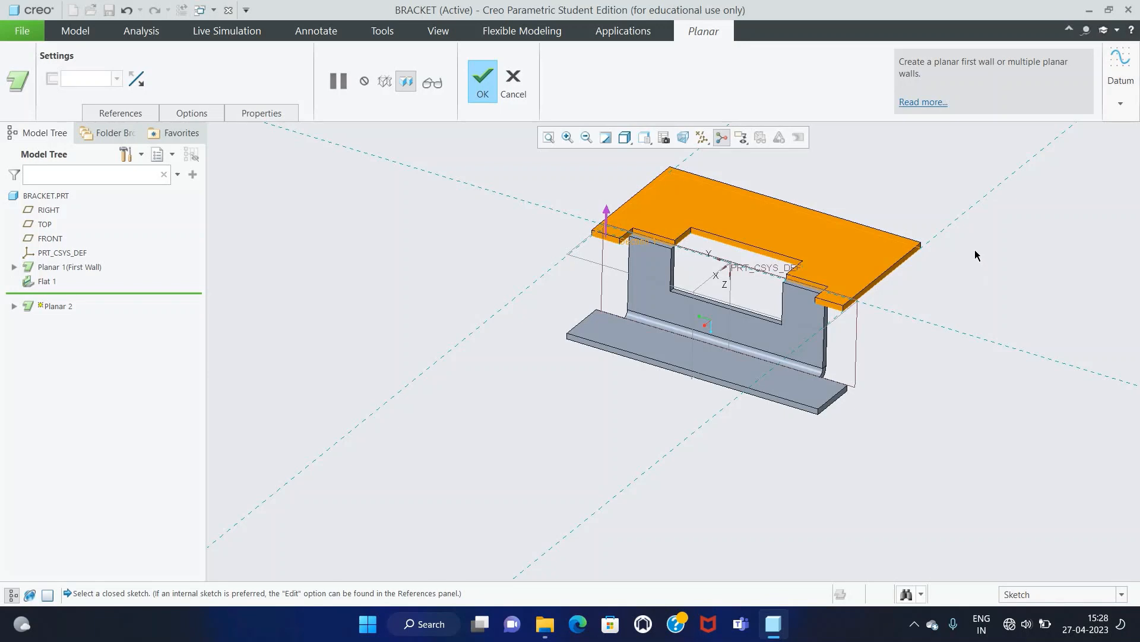
left_click(480, 95)
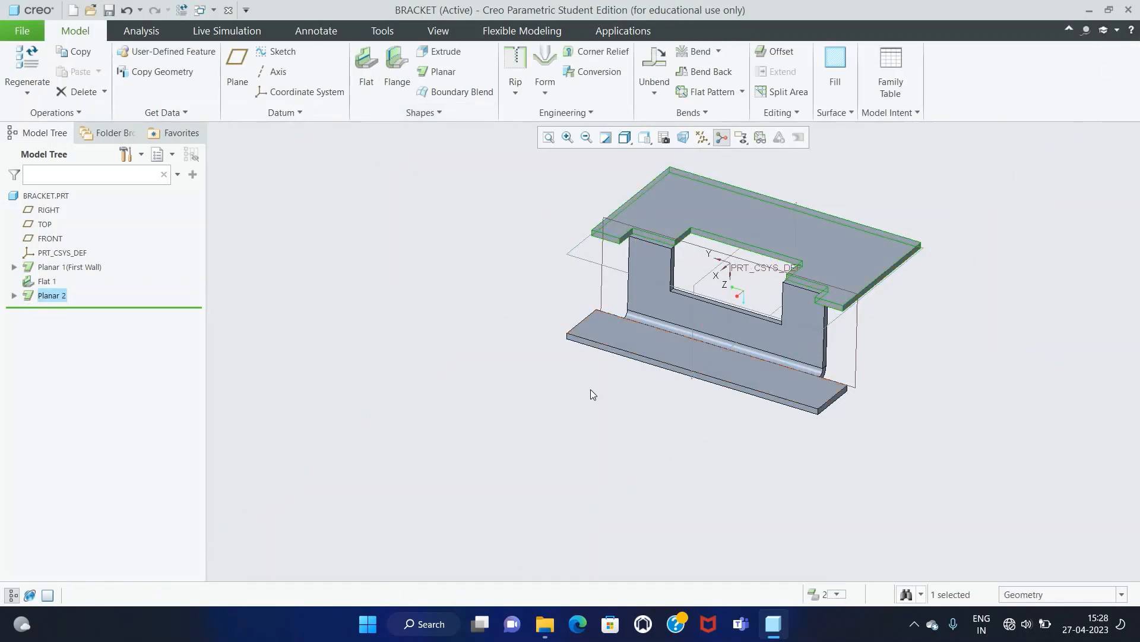
Step: Check the list of distinct pieces in the sheet metal part
left_click(843, 593)
left_click(838, 583)
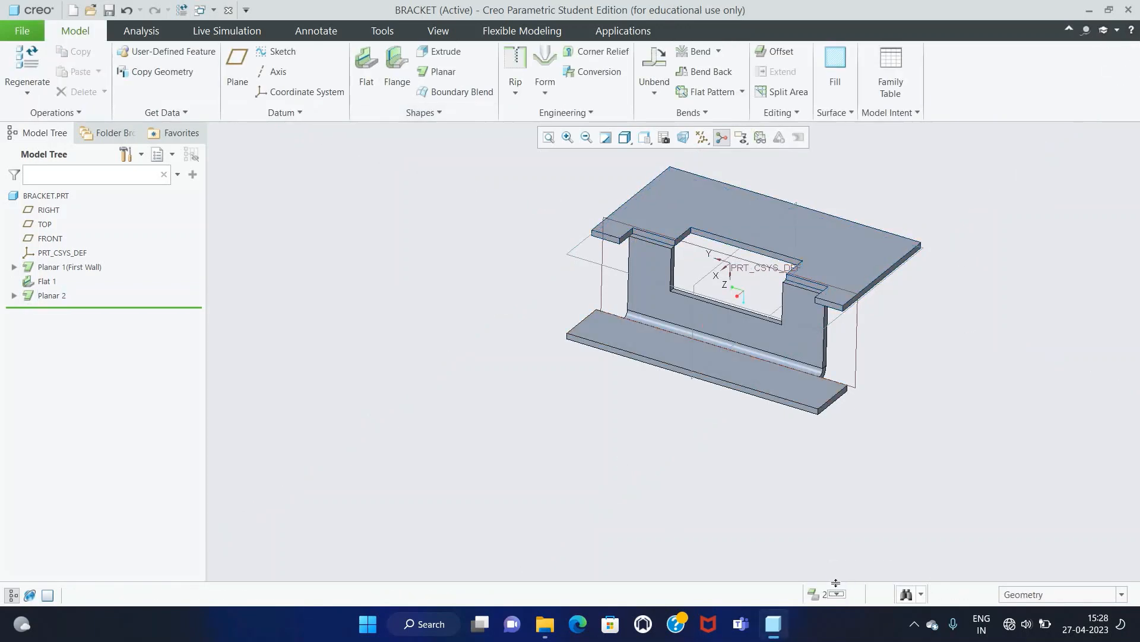
left_click(840, 593)
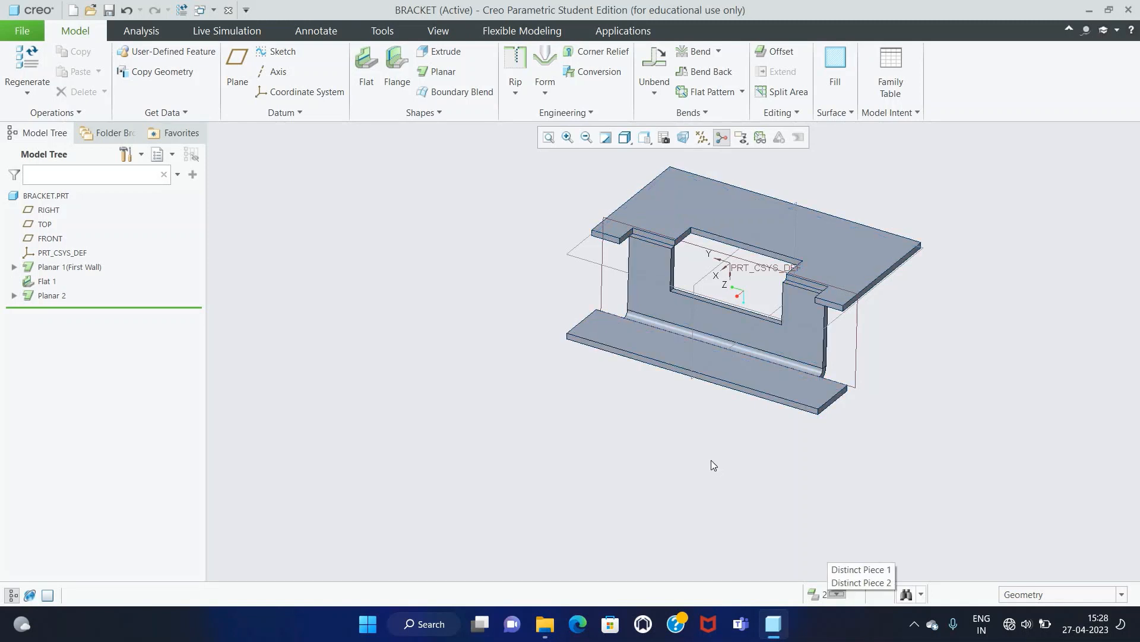
Step: Start a Join between the underside of the second planar wall and the face of the first wall
left_click(773, 112)
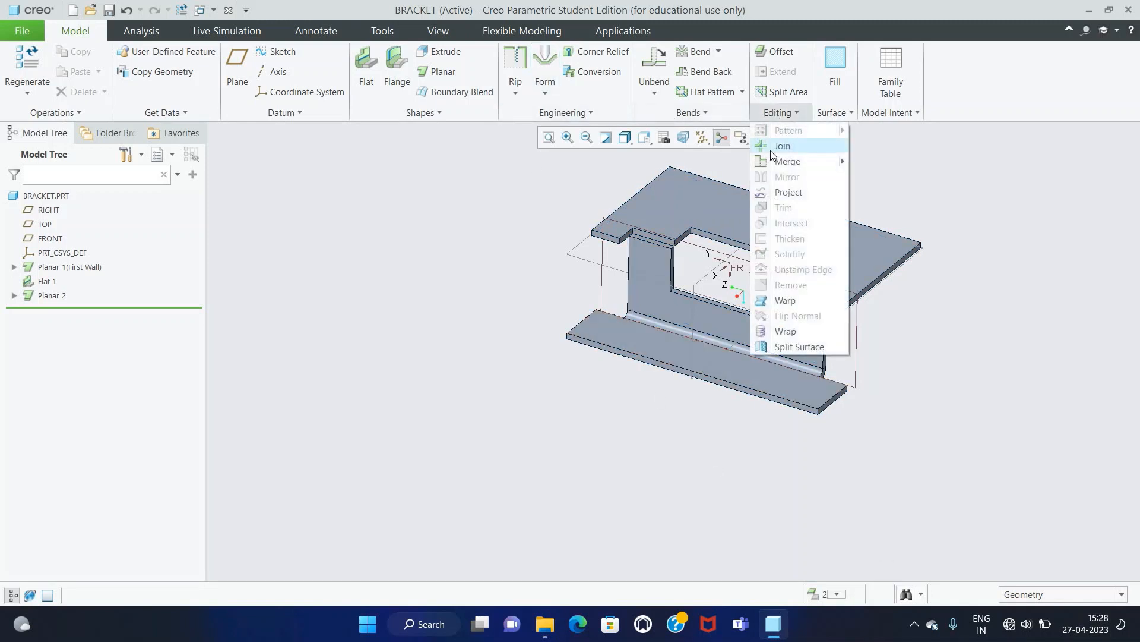
left_click(772, 147)
middle_click_drag(909, 297, 823, 267)
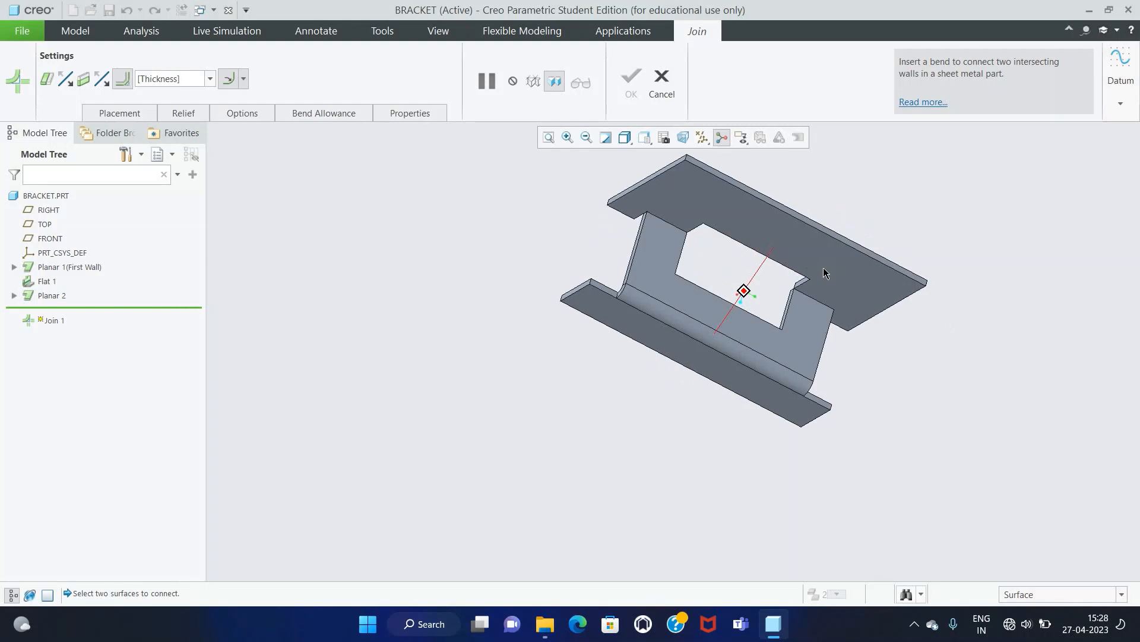
left_click(687, 208)
left_click(648, 276)
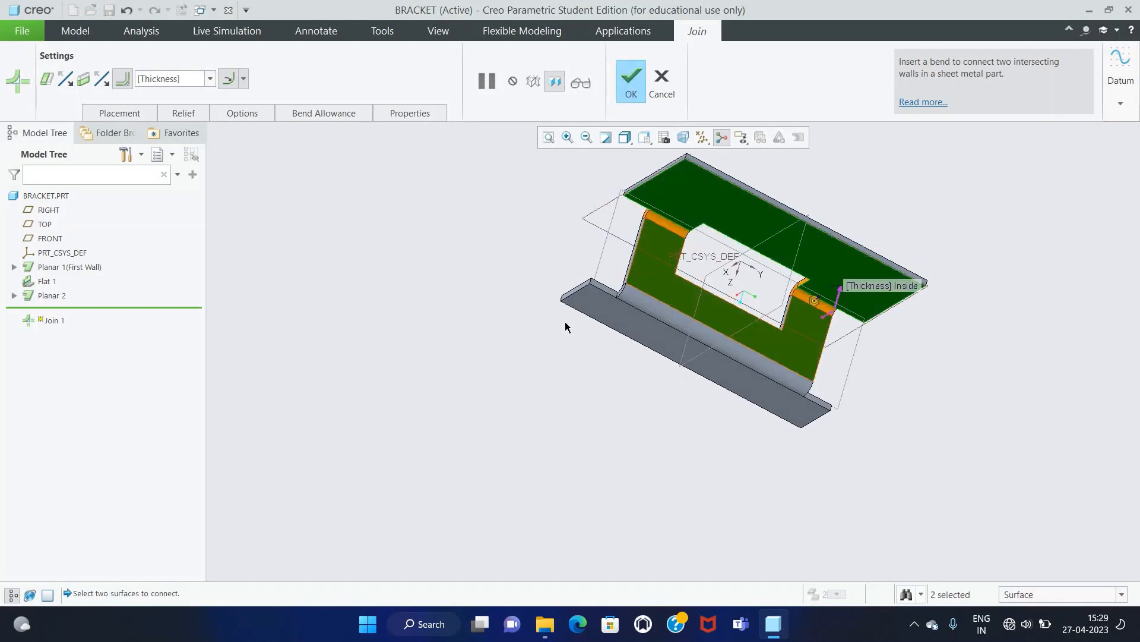
middle_click_drag(554, 360, 633, 413)
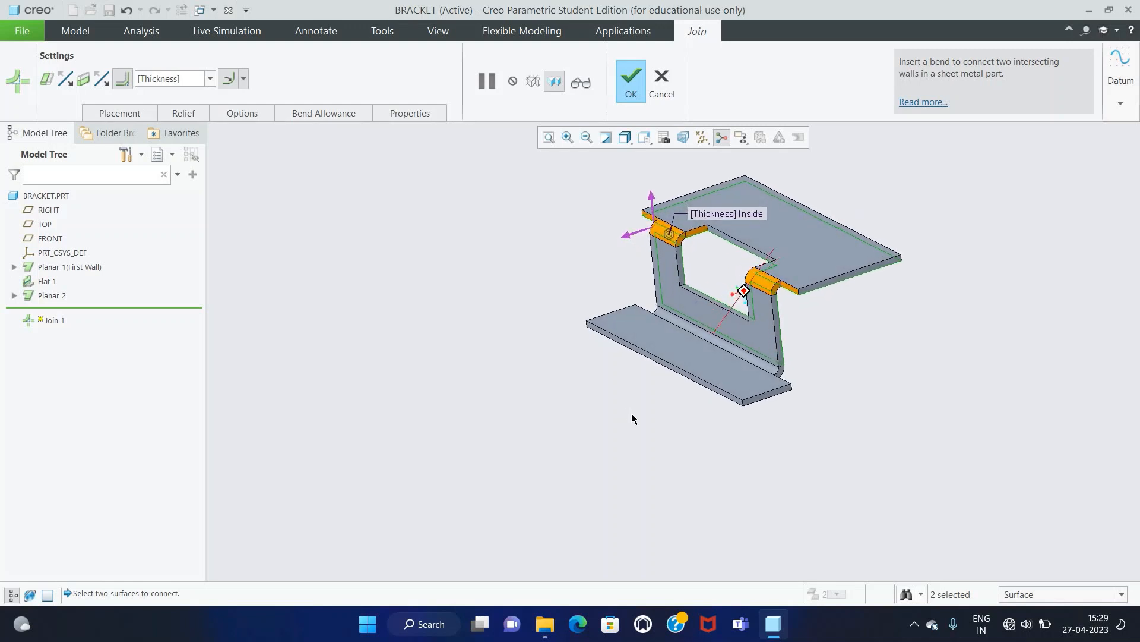
Step: Set the relief type of the Join bends to Obround
left_click(205, 118)
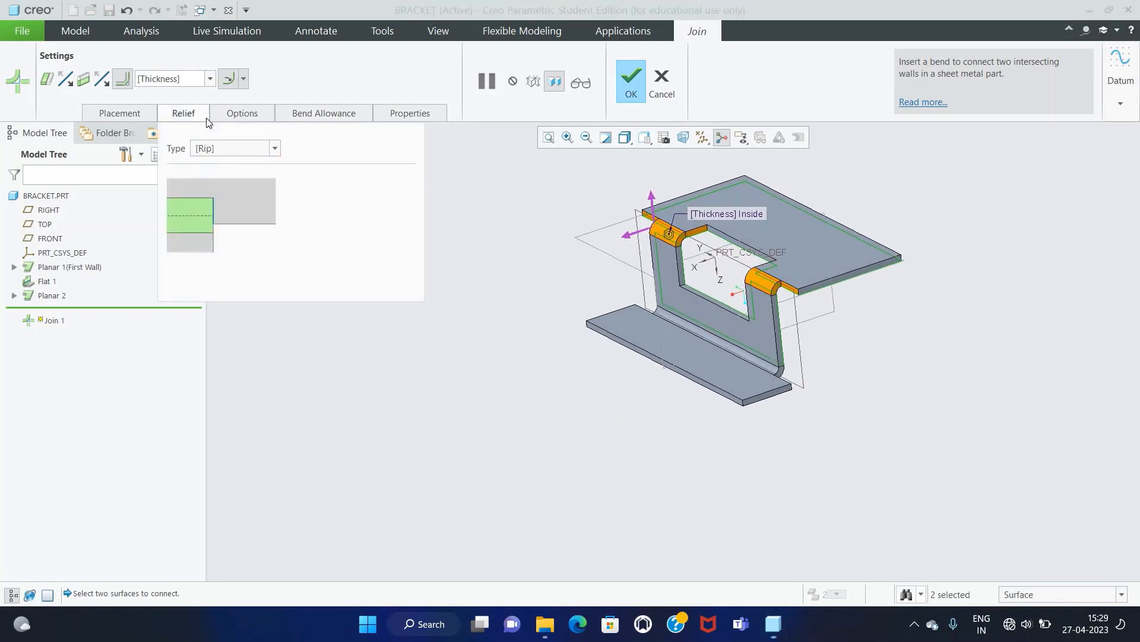
left_click(275, 149)
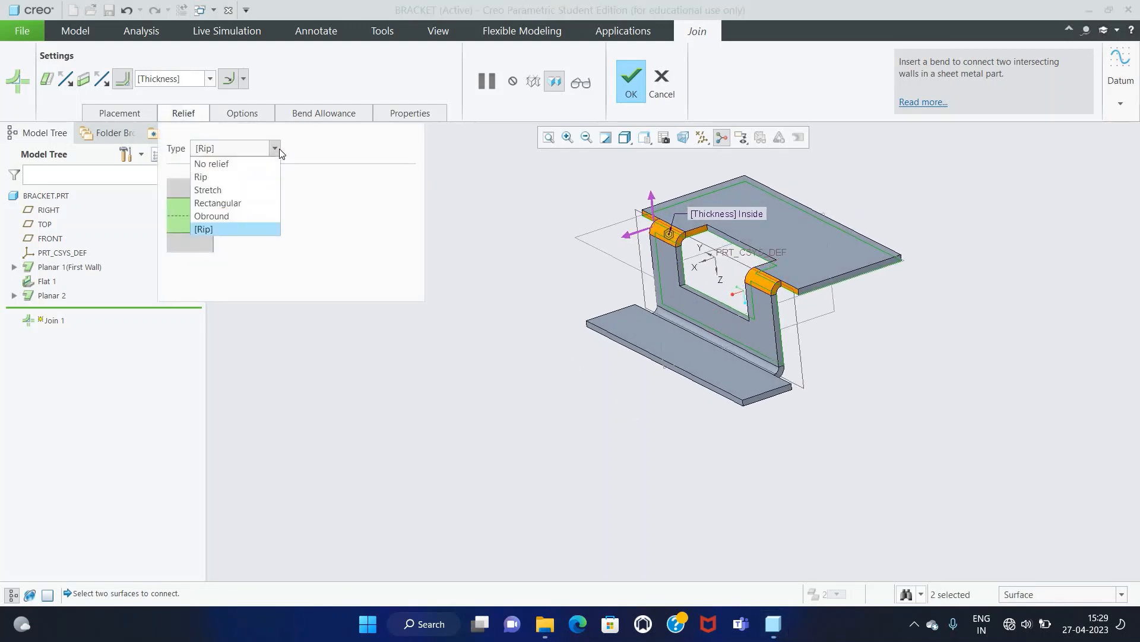
left_click(240, 217)
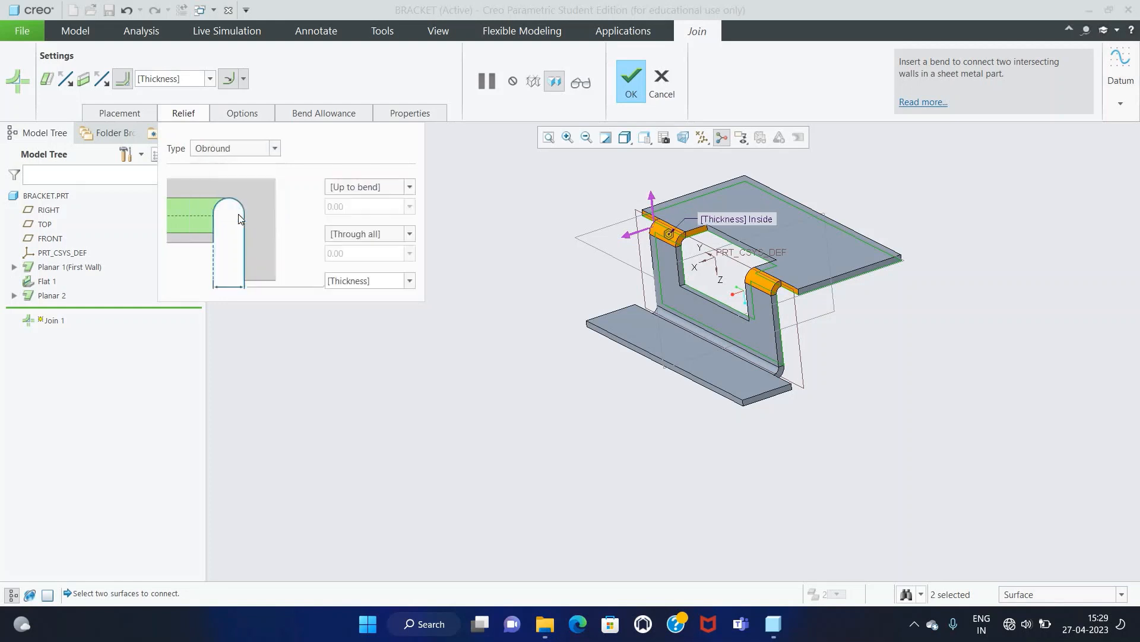
Step: Trim the nonintersecting geometry of the Join up to the intersection line and complete the feature
left_click(310, 114)
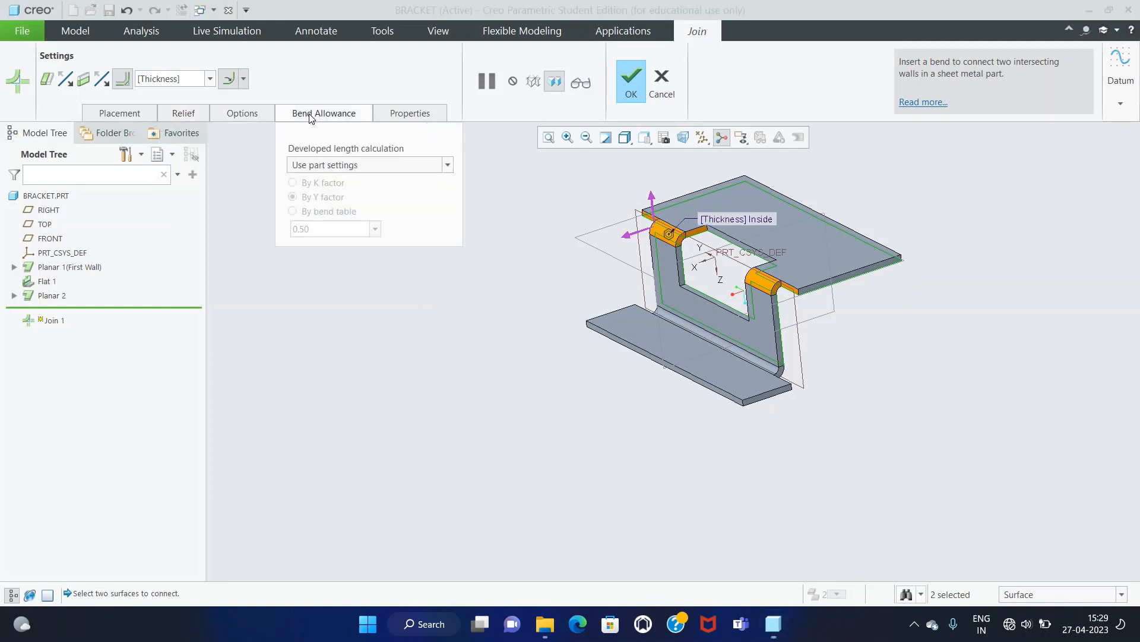
left_click(266, 113)
left_click(266, 179)
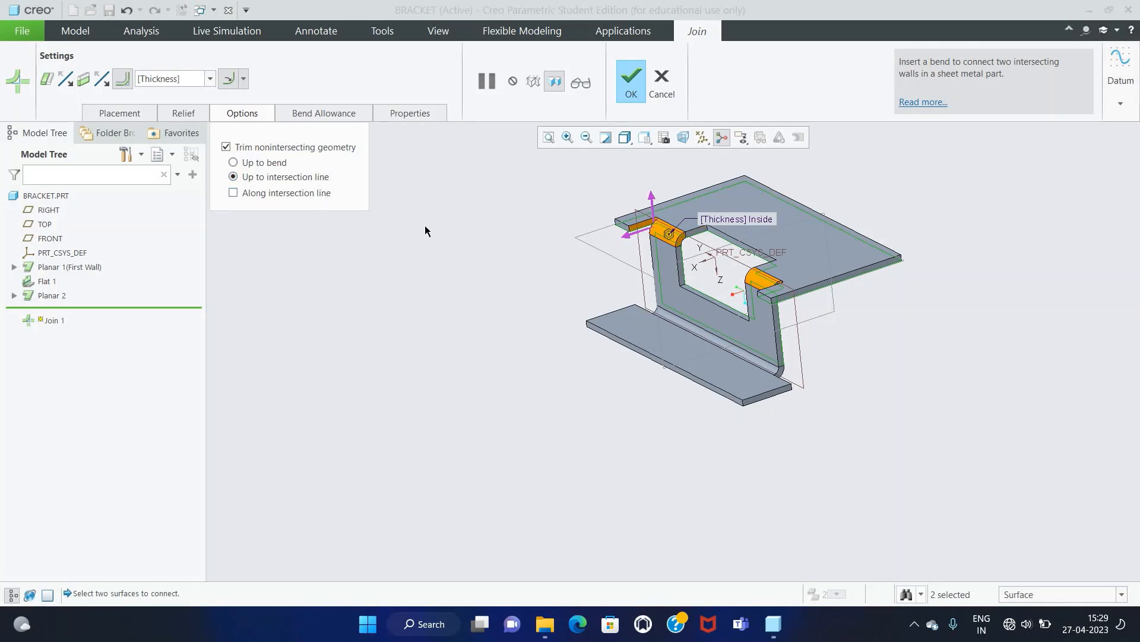
middle_click_drag(445, 244, 450, 281)
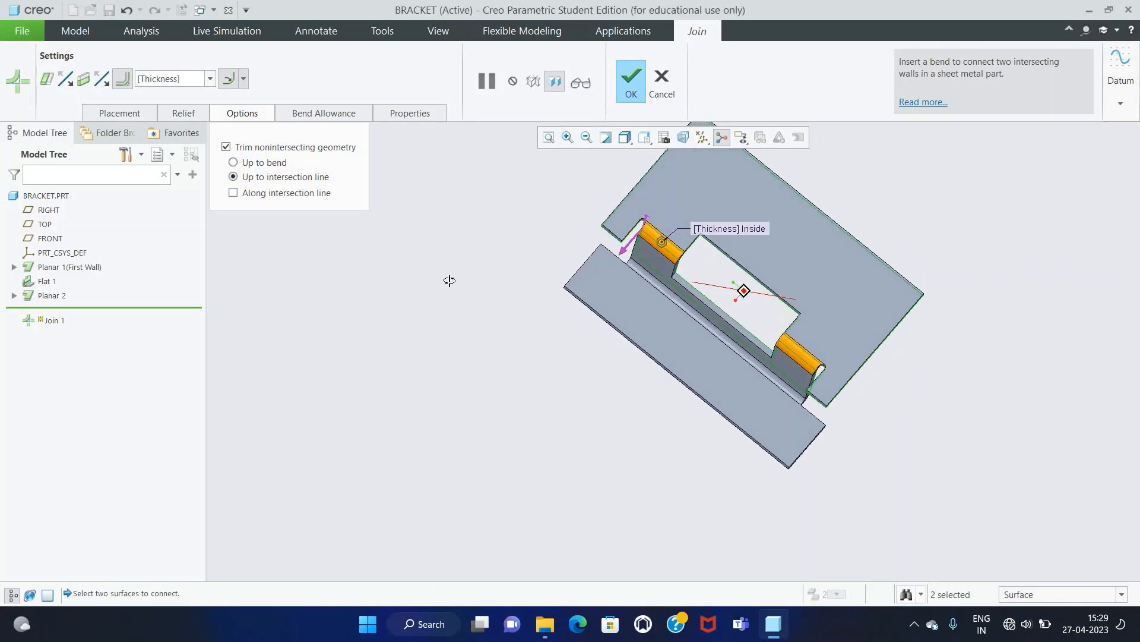
left_click(619, 86)
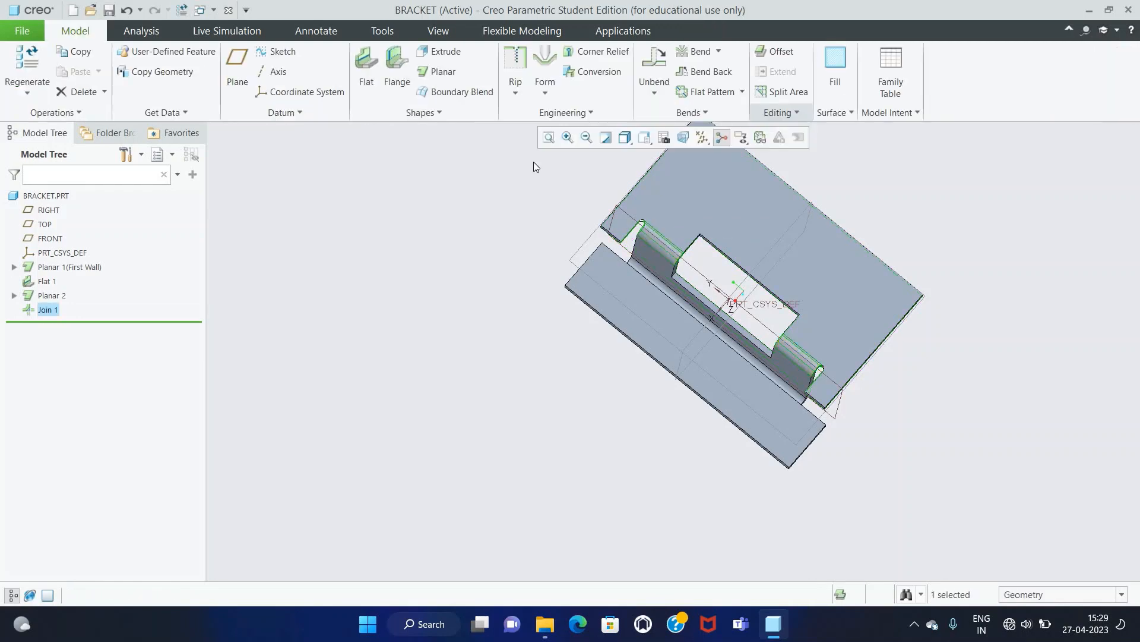
Step: Start a Sketched Form on the second planar wall's upper face and sketch a rectangle about 2.27 by 0.94 from the vertical reference past the wall's edge
middle_click_drag(455, 233, 454, 205)
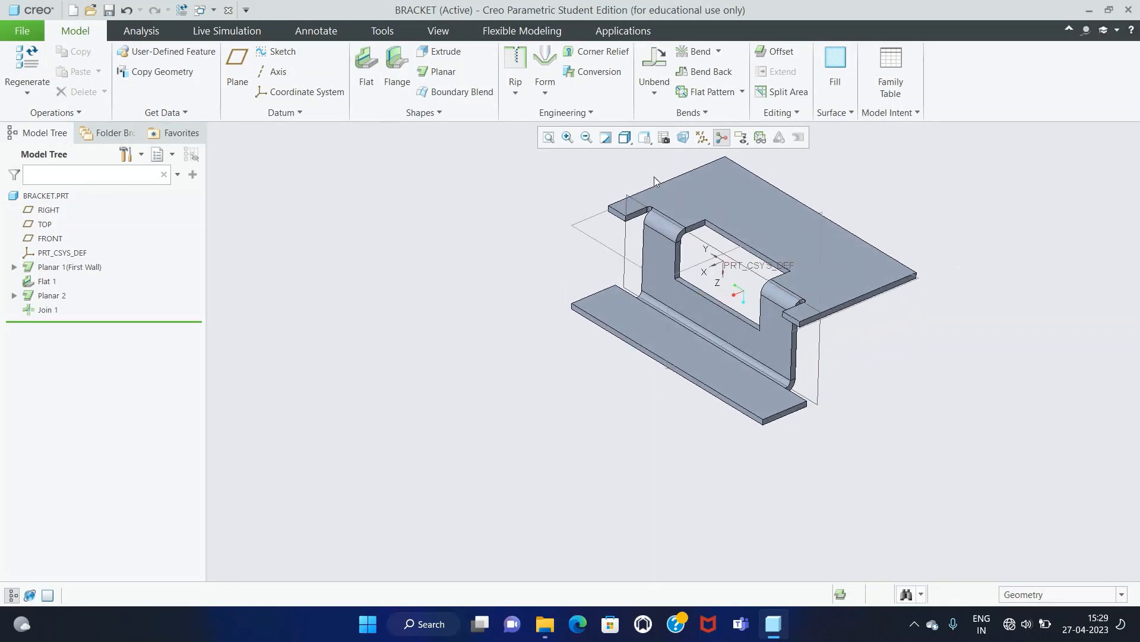
left_click(551, 93)
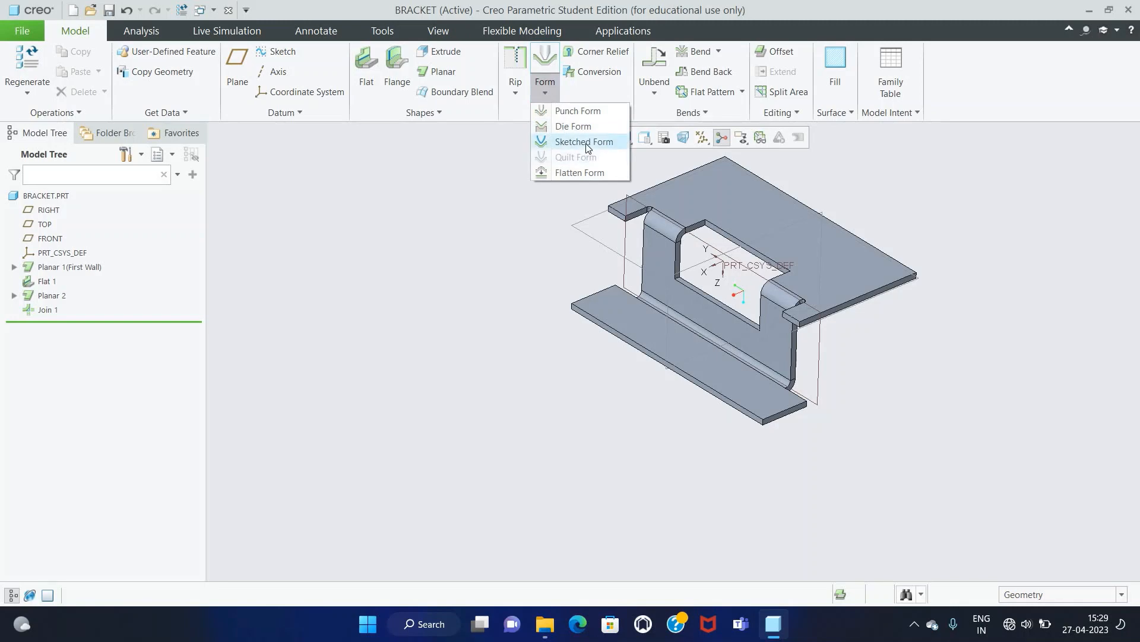
left_click(585, 143)
left_click(761, 221)
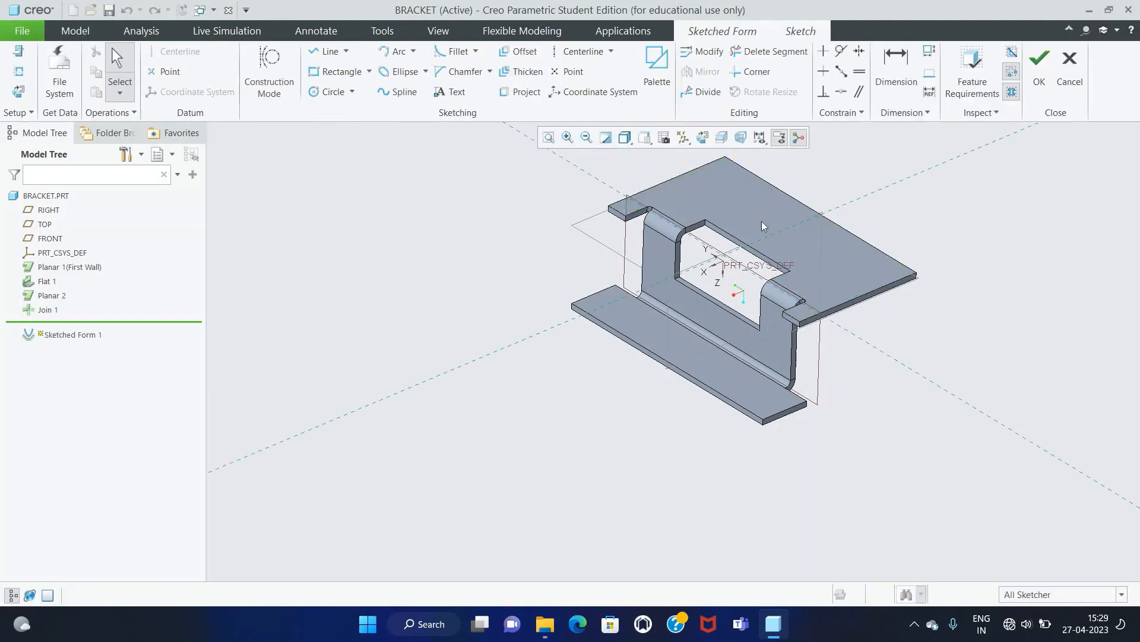
left_click(703, 138)
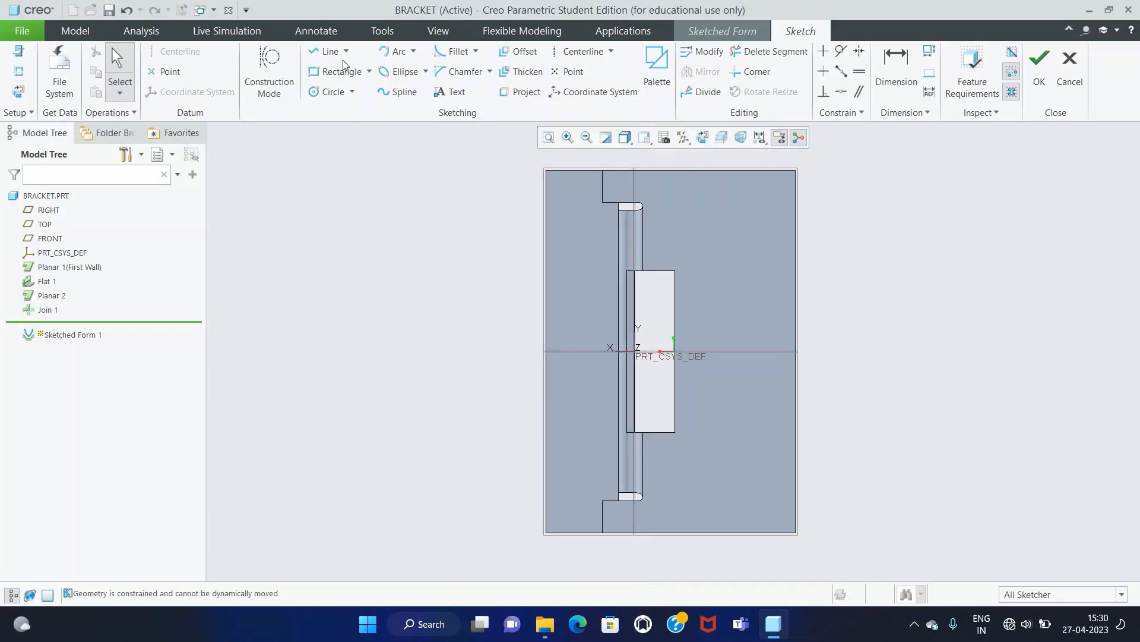
left_click(352, 71)
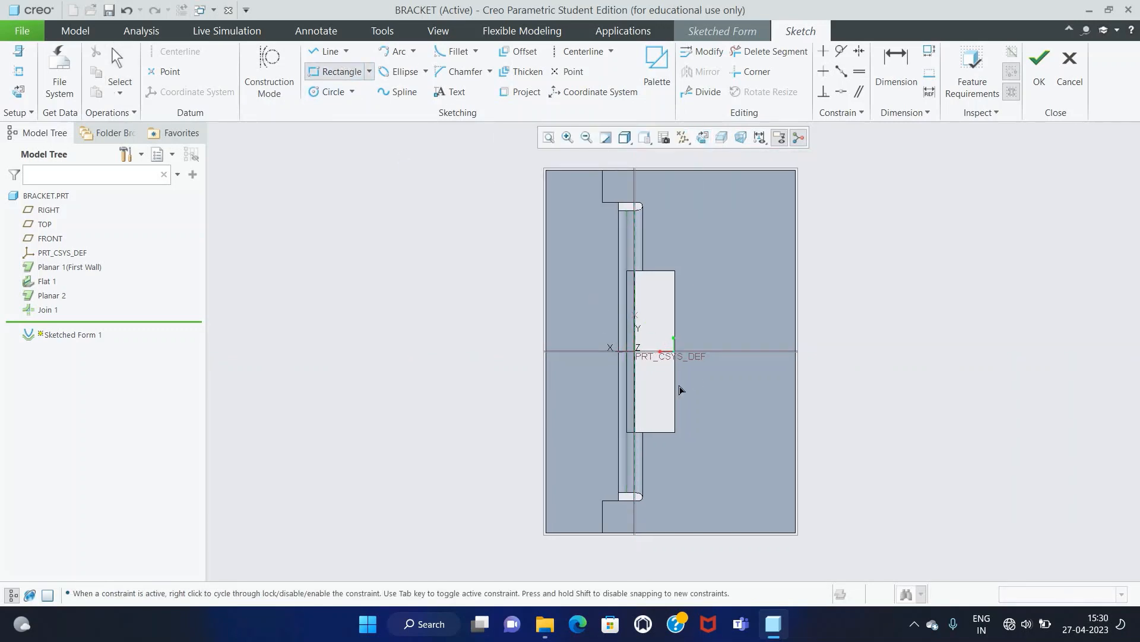
left_click(634, 314)
left_click(817, 390)
middle_click(818, 391)
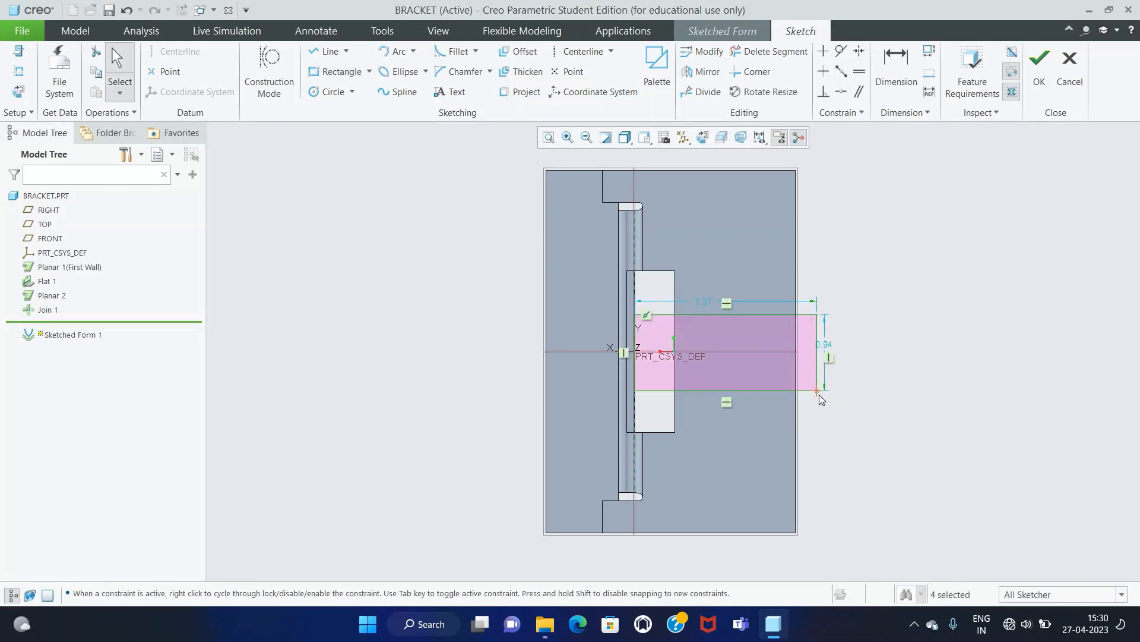
Step: Add a horizontal centerline to the form sketch along the horizontal reference through the rectangle
left_click(583, 51)
scroll(667, 357, "up", 4)
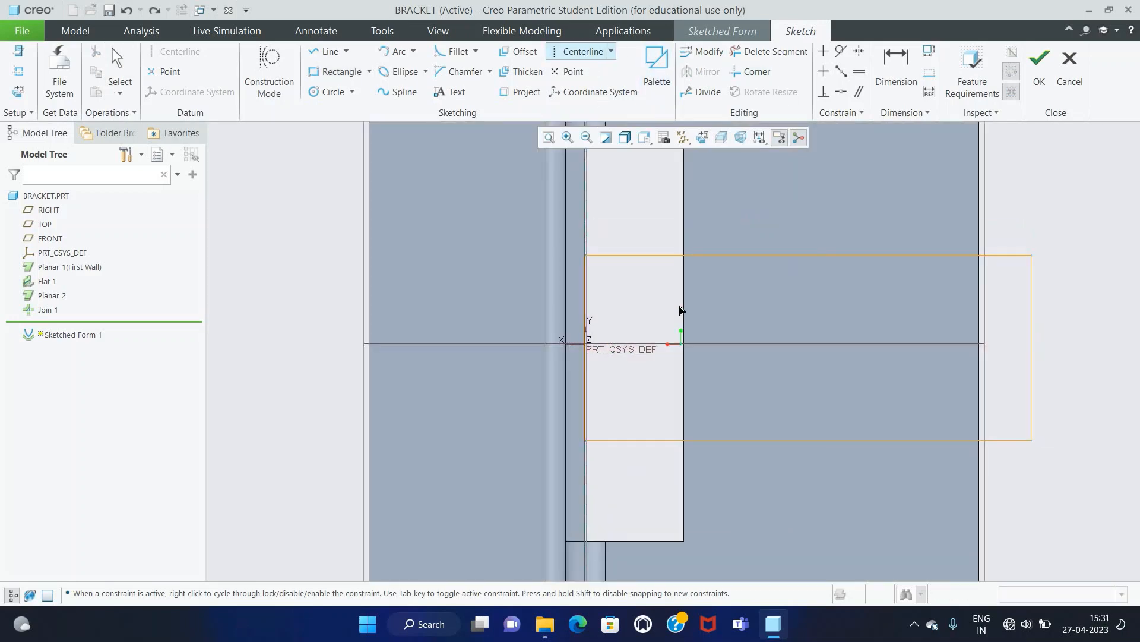
left_click(684, 345)
left_click(762, 345)
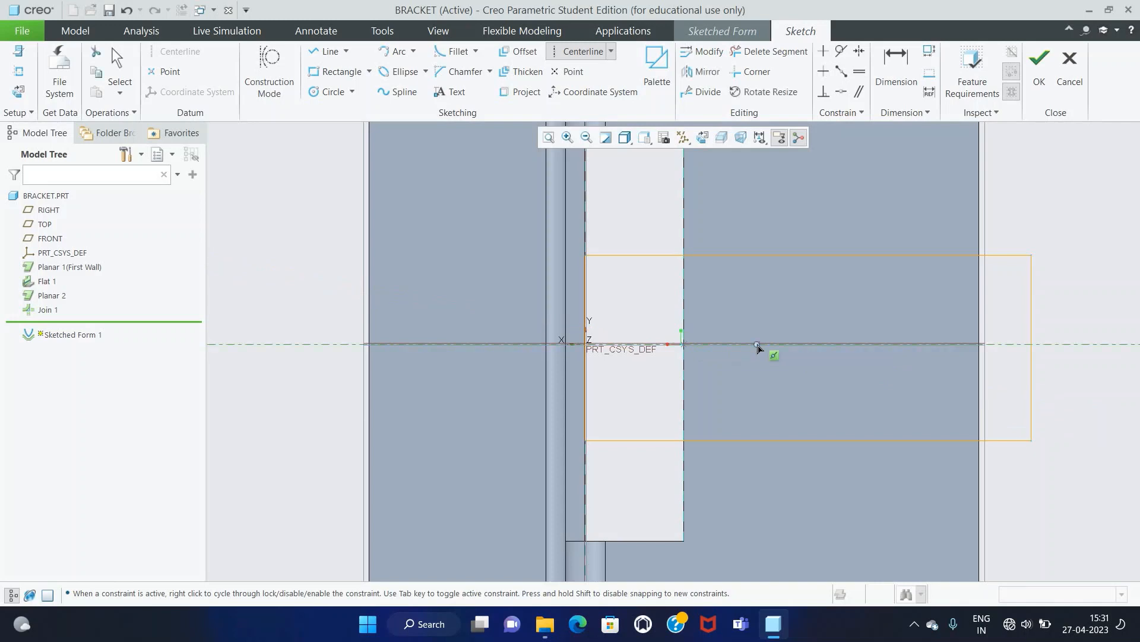
middle_click(765, 345)
left_click(813, 344)
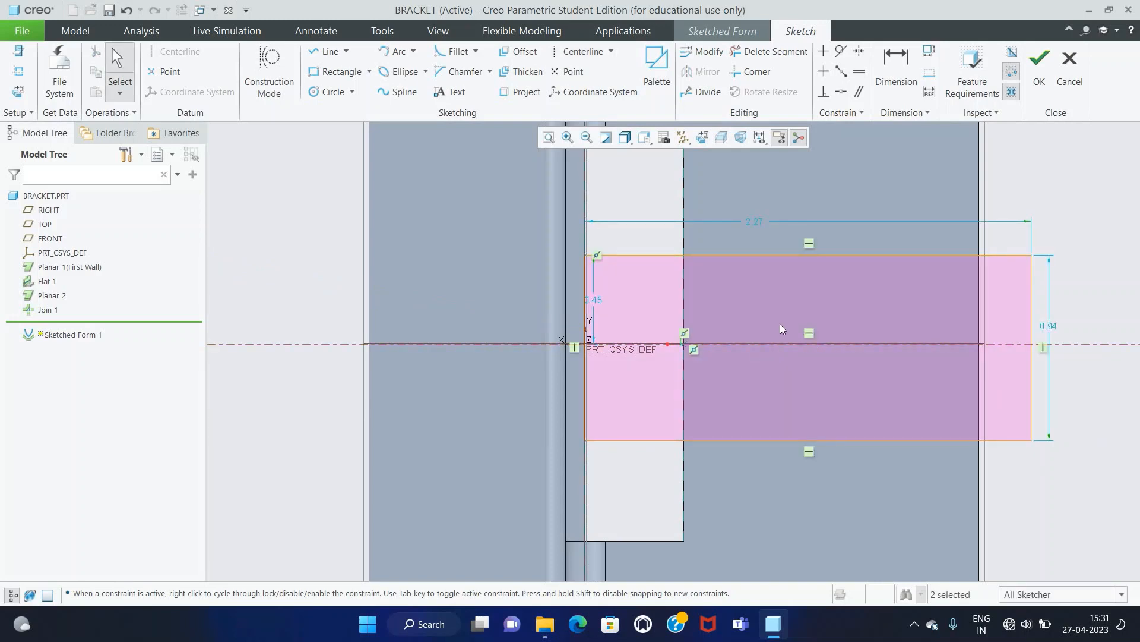
Step: Make the rectangle's two outer corners symmetric about the horizontal centerline
scroll(780, 323, "down", 2)
left_click(859, 51)
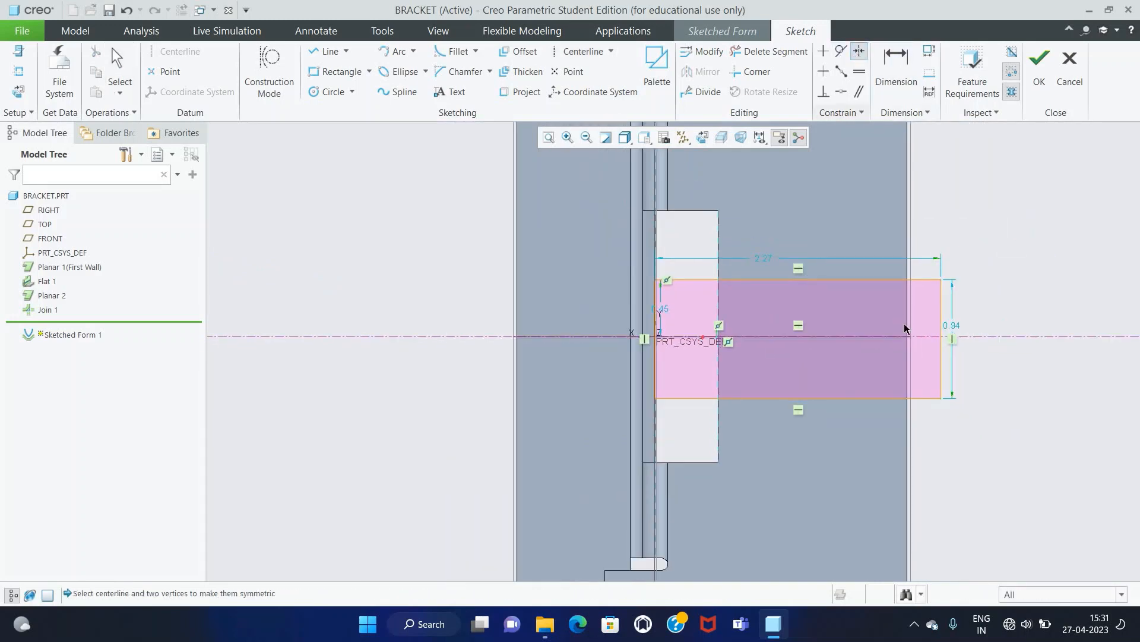
left_click(940, 280)
left_click(940, 397)
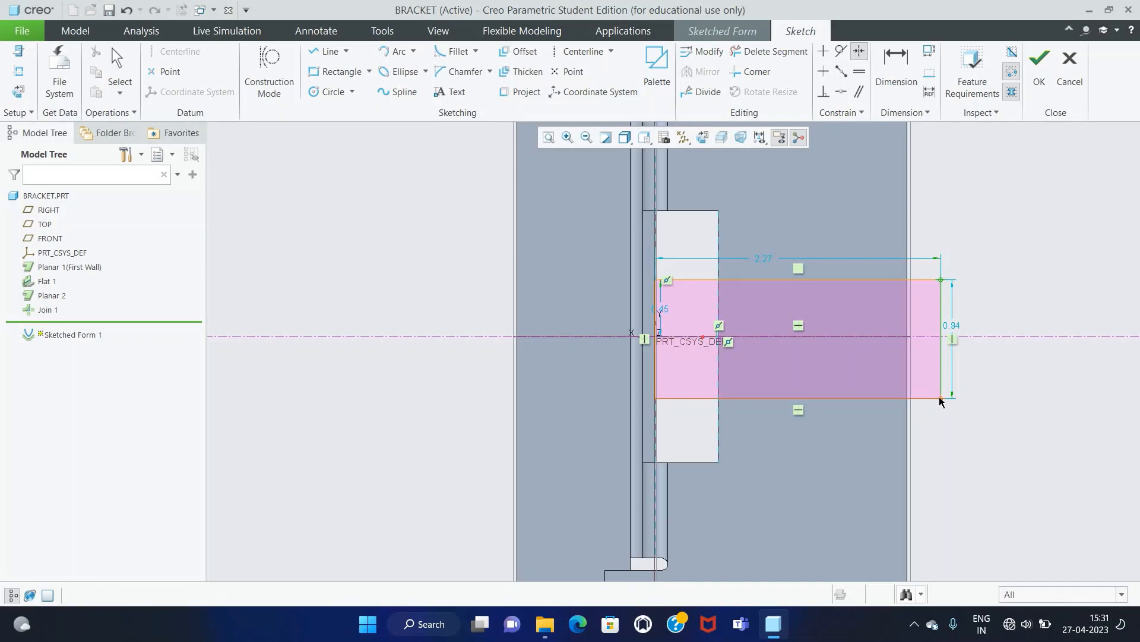
left_click(979, 336)
middle_click(956, 326)
Step: Set the rectangle's height to 1.00 and its length to 2.50, and accept the form sketch
double_click(955, 325)
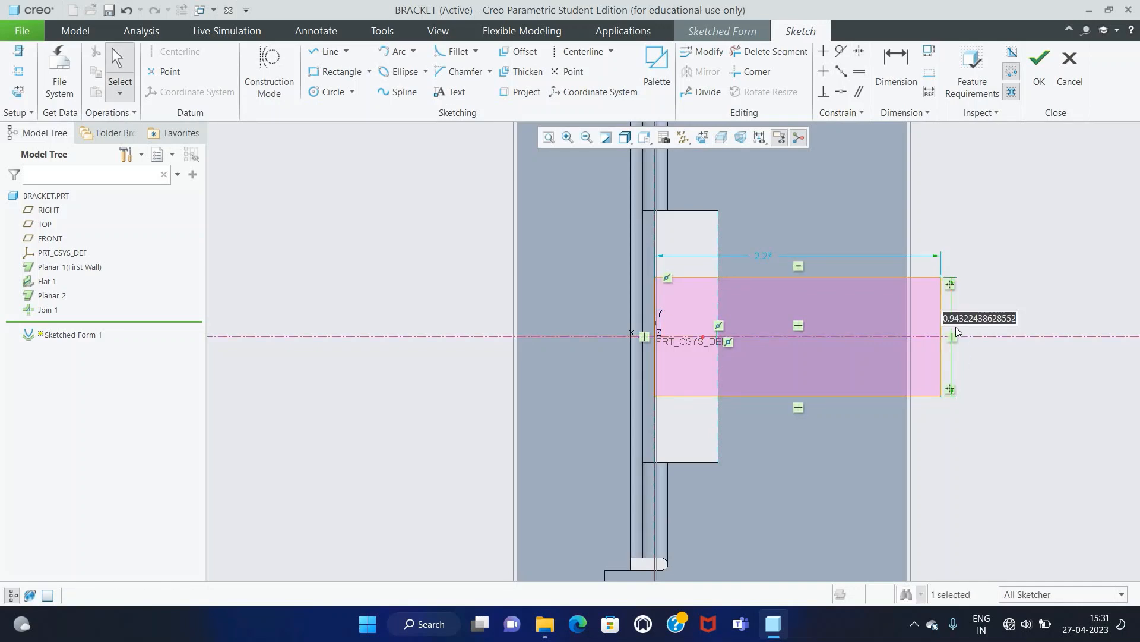
type("1")
key("Return")
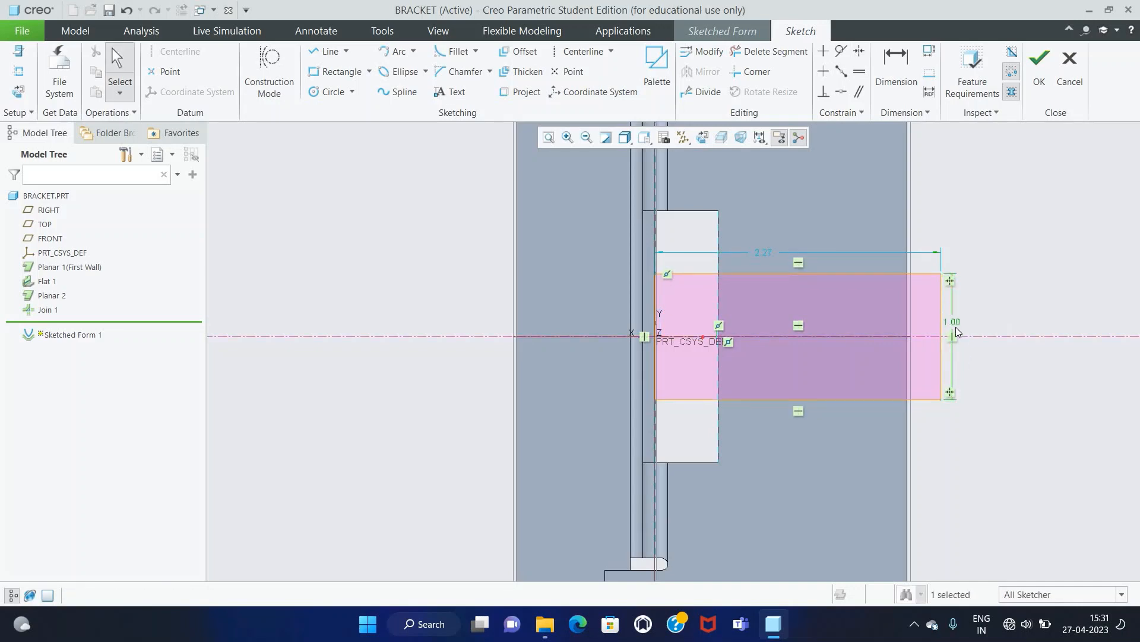
double_click(764, 249)
type("2.5")
key("Return")
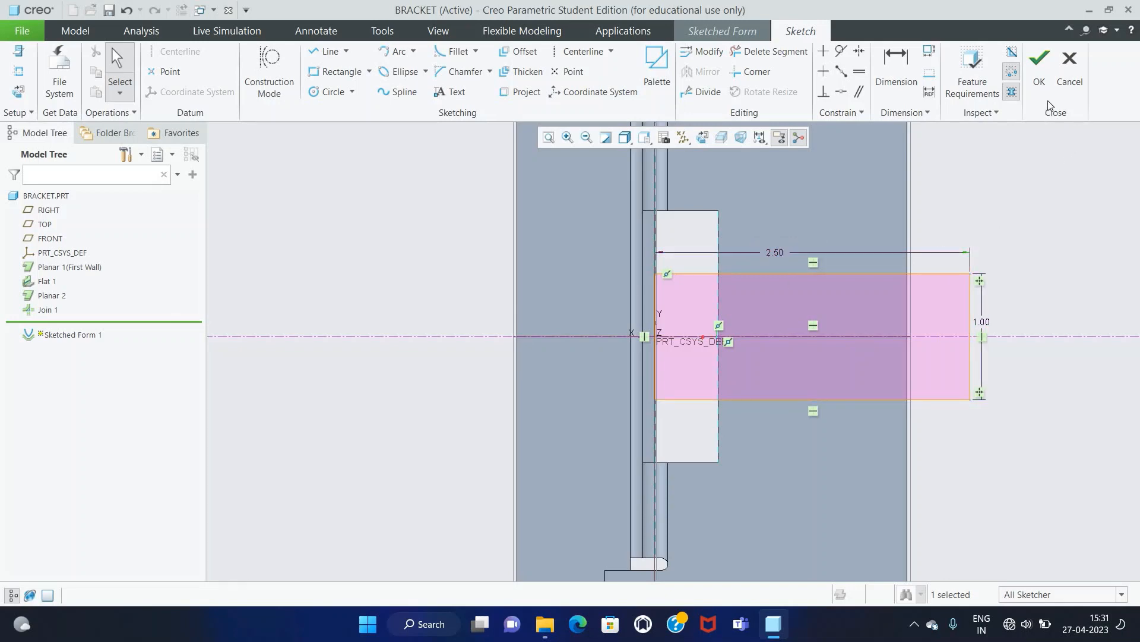
left_click(1041, 77)
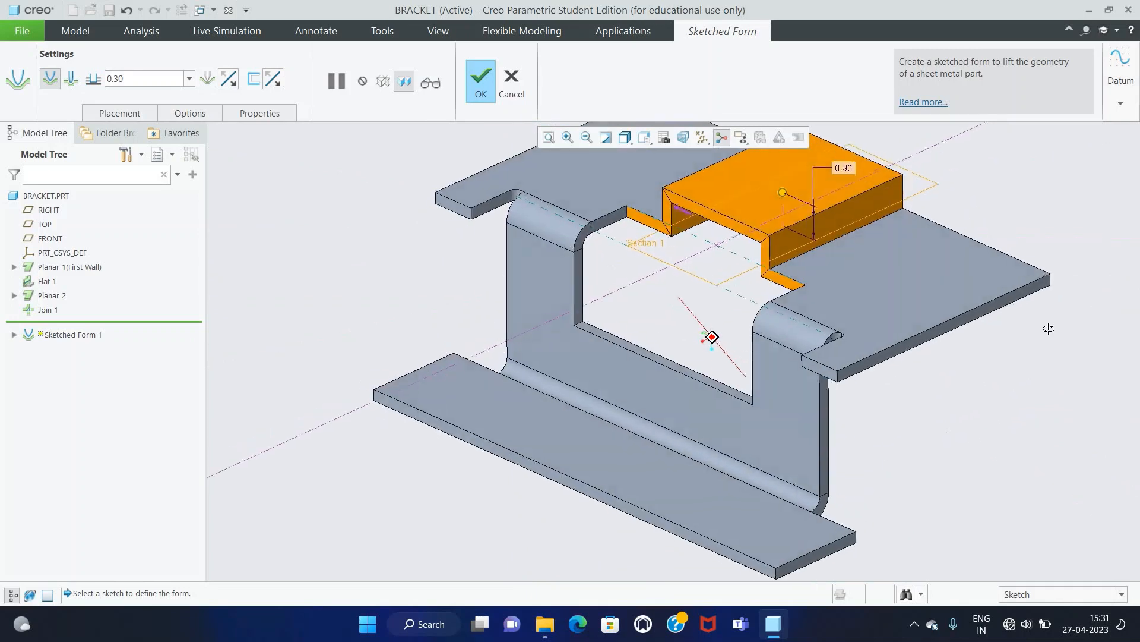
Step: Reverse the sketched form so it sinks below the planar wall, with a depth of about 0.47
scroll(1000, 362, "down", 1)
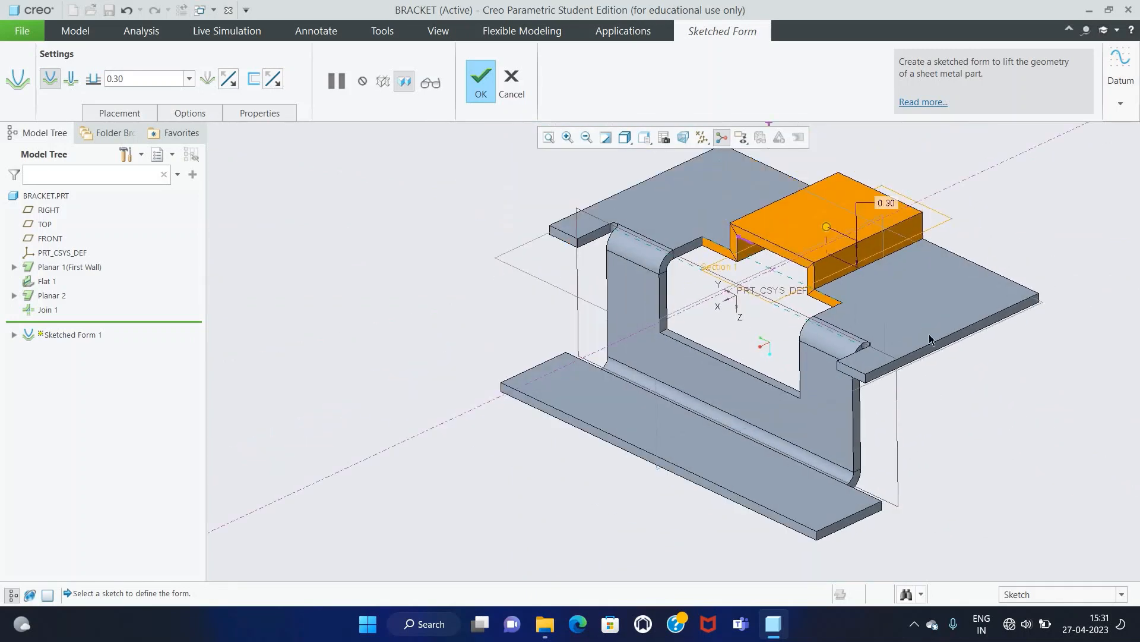
scroll(805, 269, "up", 1)
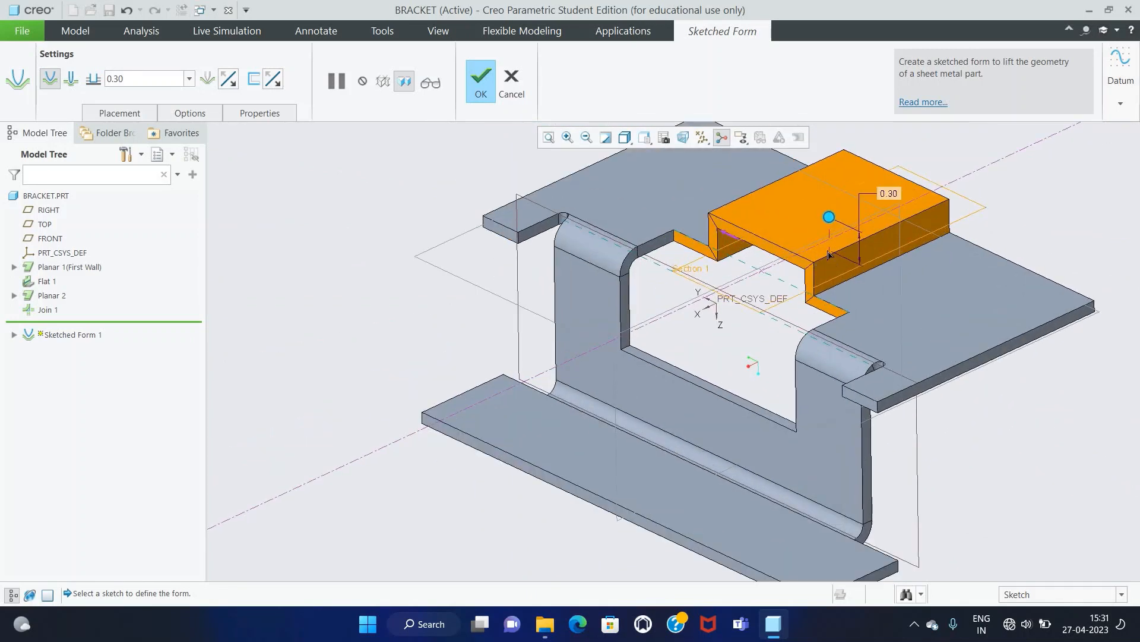
left_click_drag(831, 219, 830, 303)
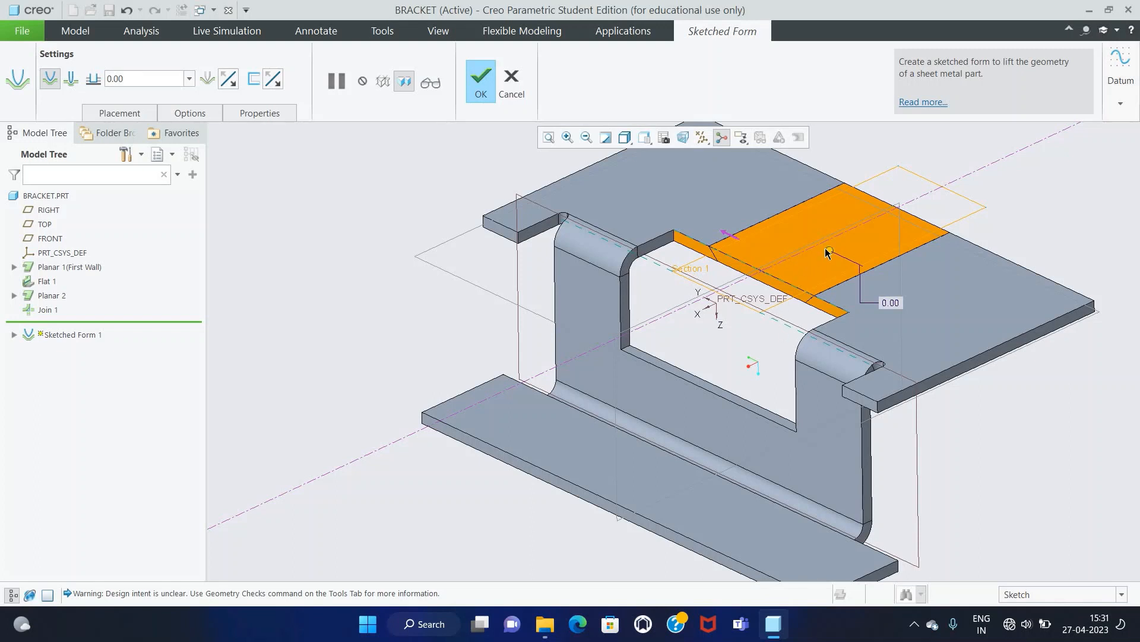
left_click(272, 76)
left_click(230, 78)
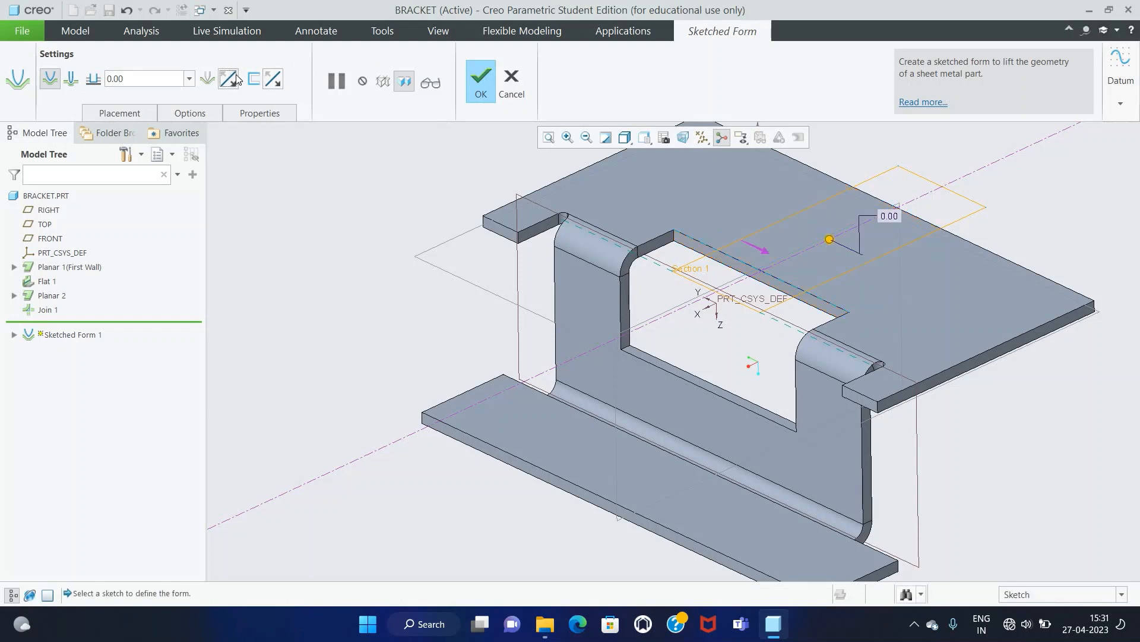
left_click(230, 78)
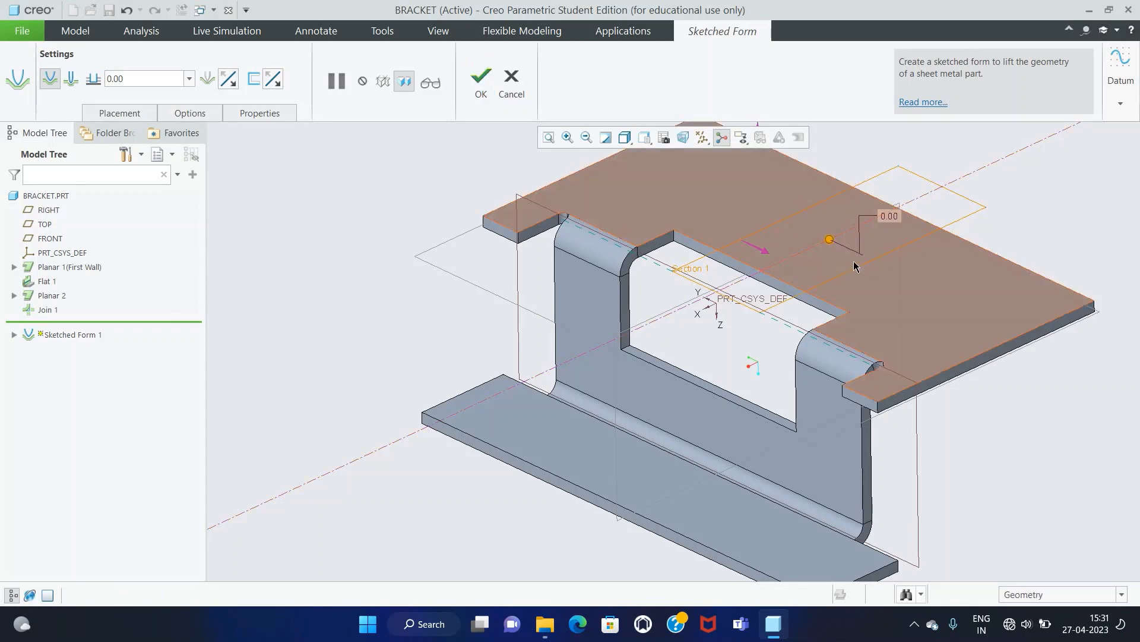
left_click_drag(830, 240, 809, 293)
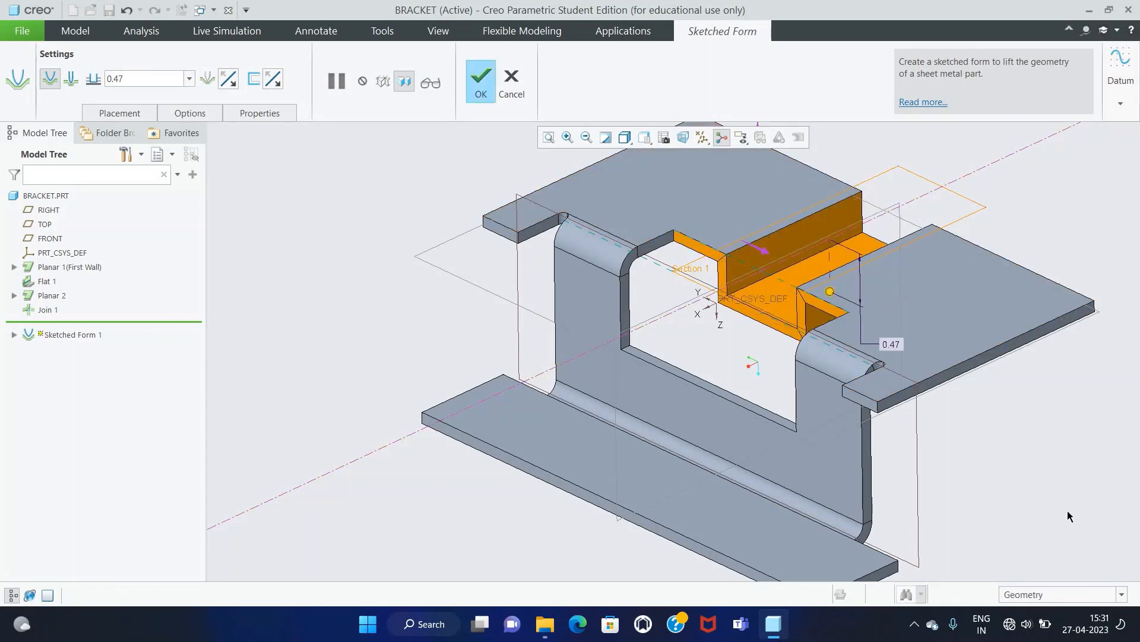
Step: Add a taper of 50 degrees to the side walls of the sketched form
middle_click_drag(1067, 511, 1101, 481)
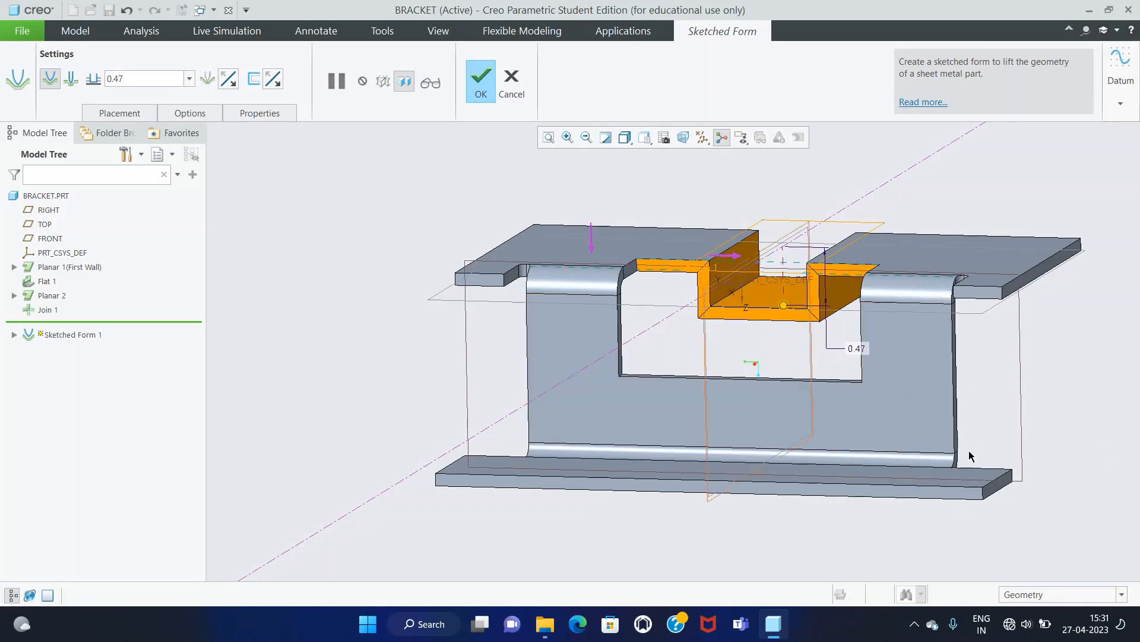
middle_click_drag(1054, 419, 1046, 435)
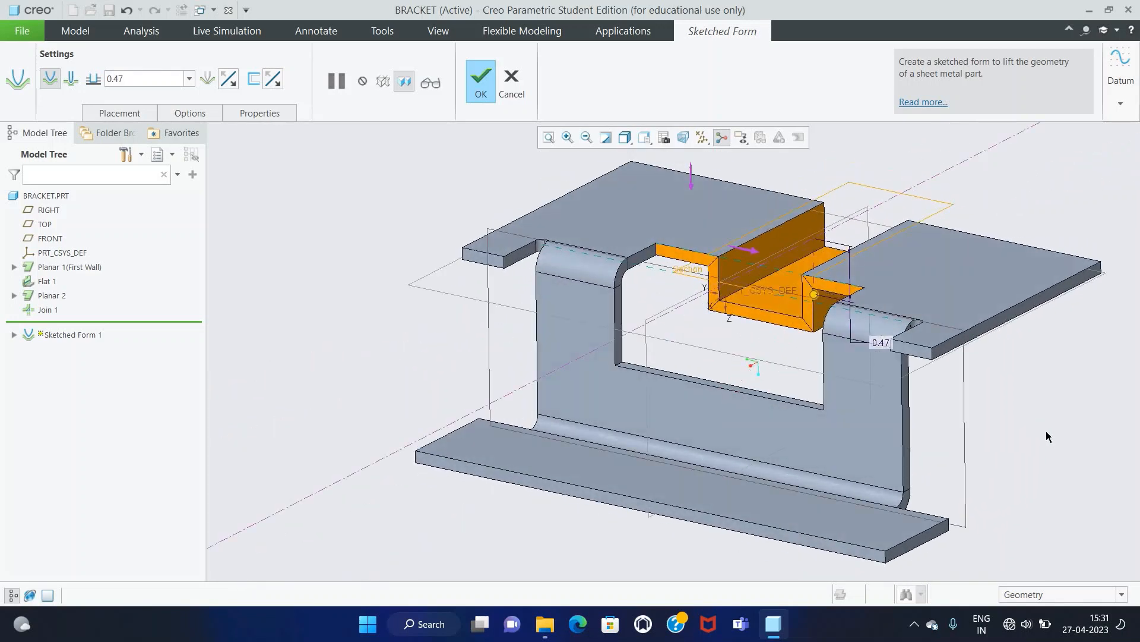
scroll(1044, 433, "up", 1)
left_click(215, 113)
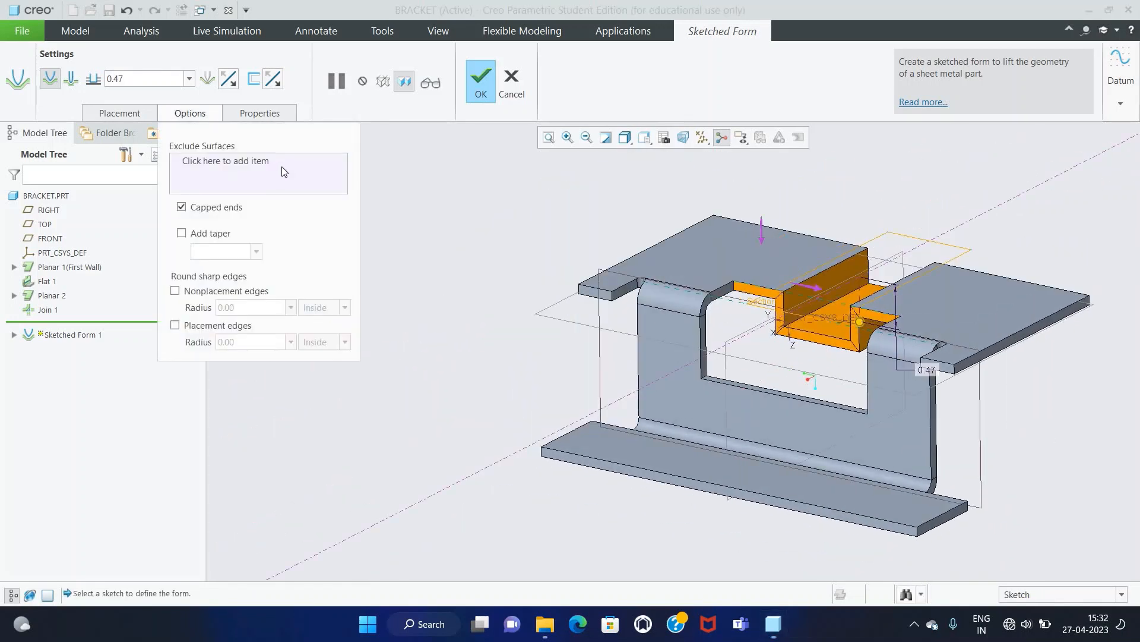
left_click(221, 238)
left_click_drag(812, 226, 808, 226)
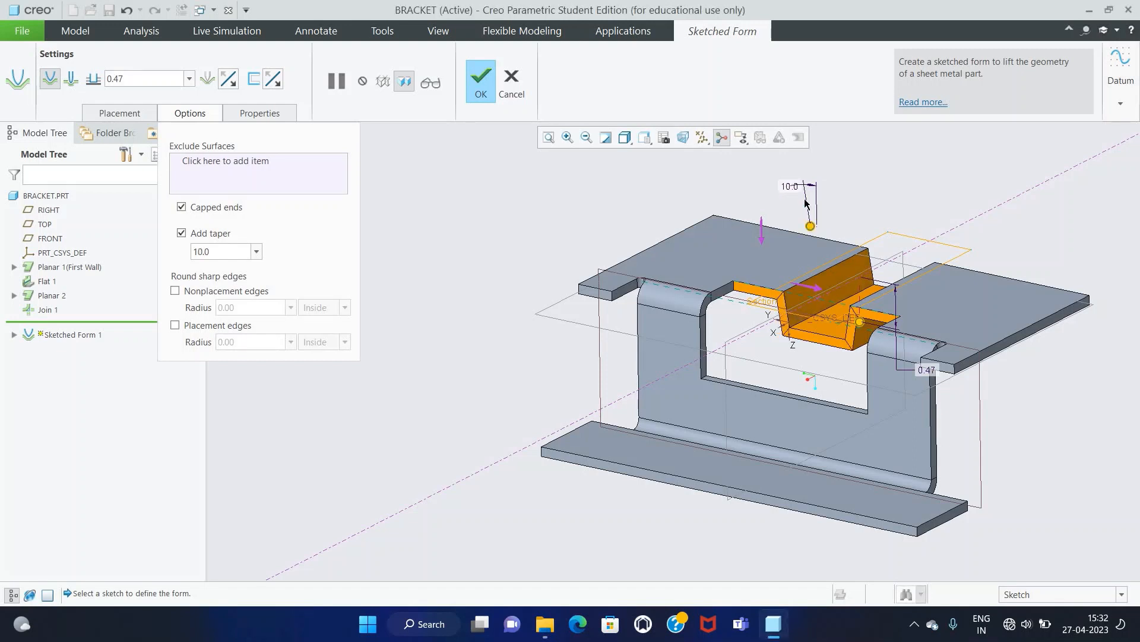
double_click(791, 184)
type("50")
key("Return")
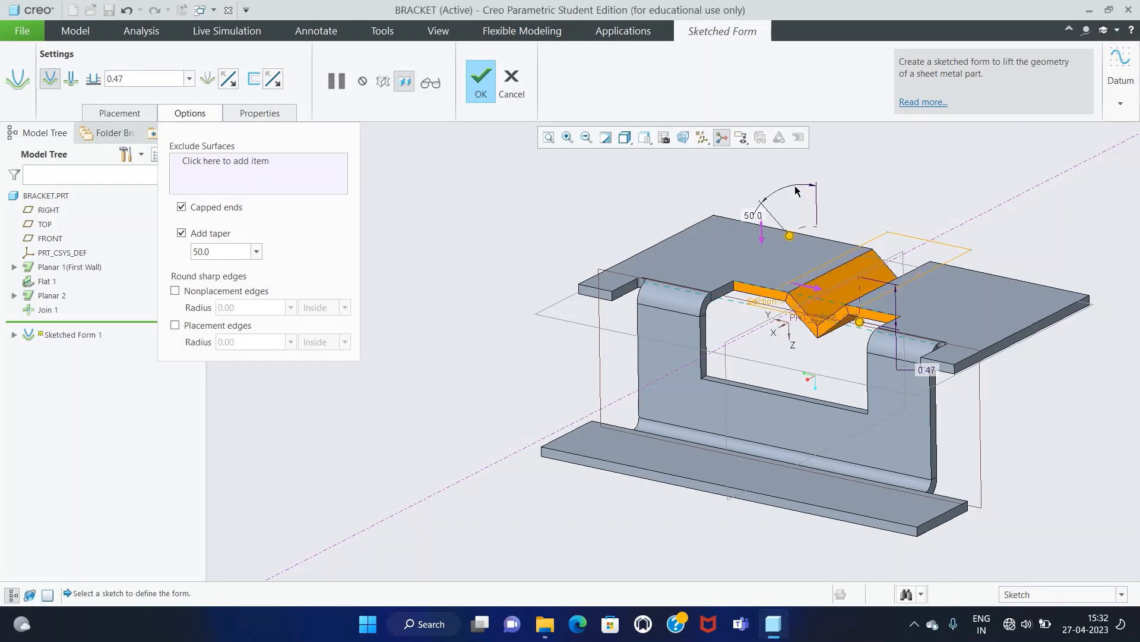
Step: Set the depth of the tapered sketched form to 0.30
scroll(878, 259, "down", 2)
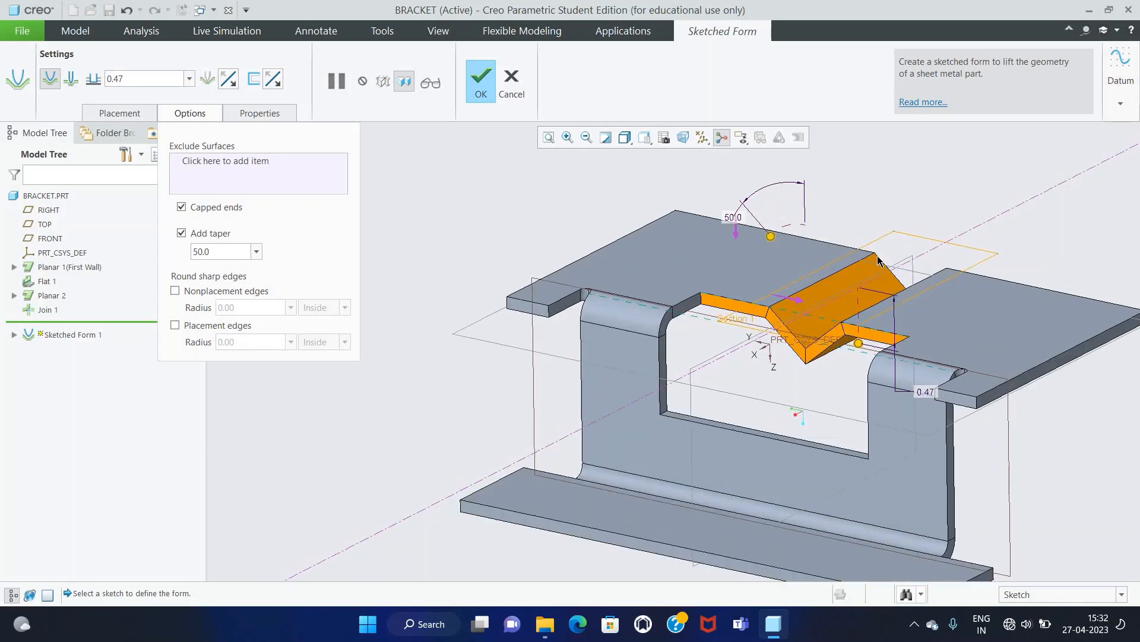
double_click(921, 392)
type("0.3")
key("Return")
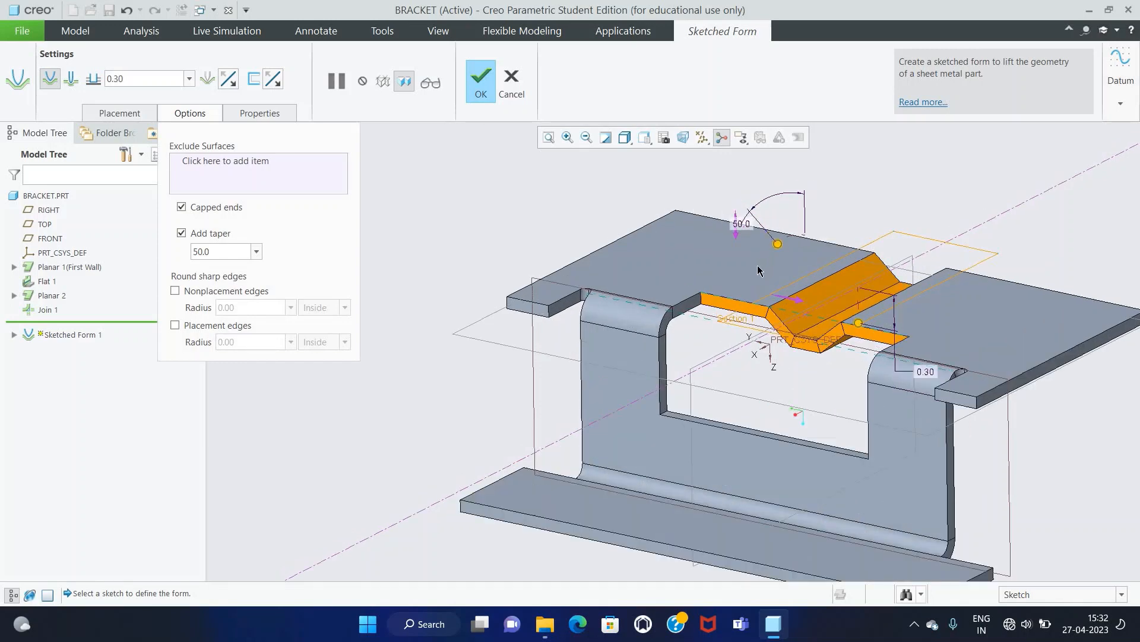
Step: Round the sketched form's nonplacement and placement edges with an inside radius equal to the sheet thickness
left_click(174, 291)
left_click(197, 327)
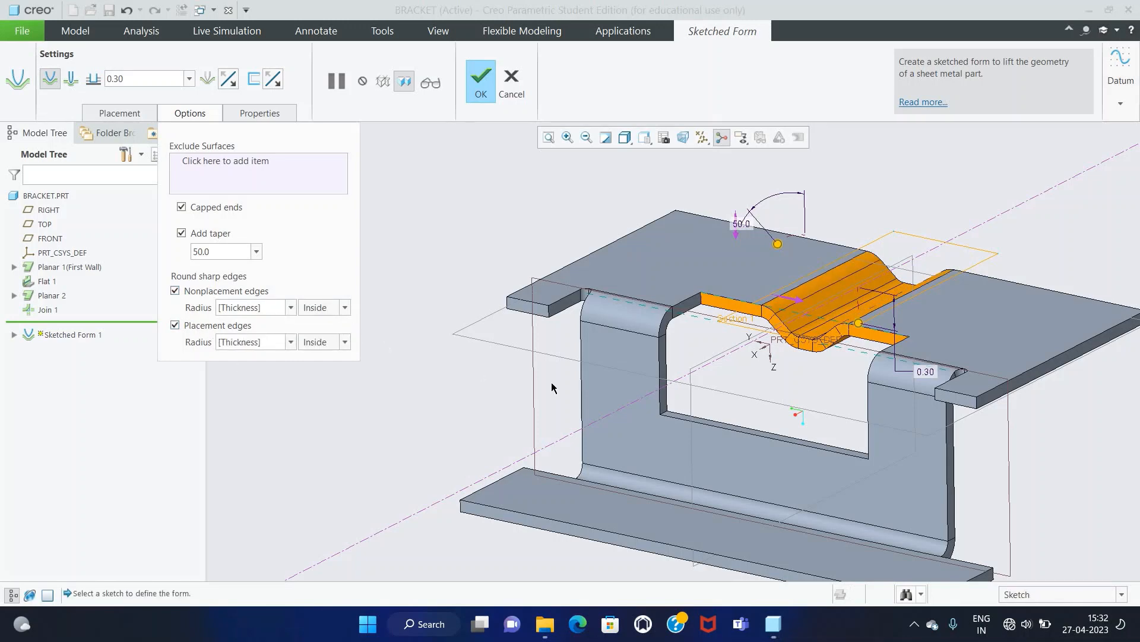
middle_click_drag(778, 364, 781, 392)
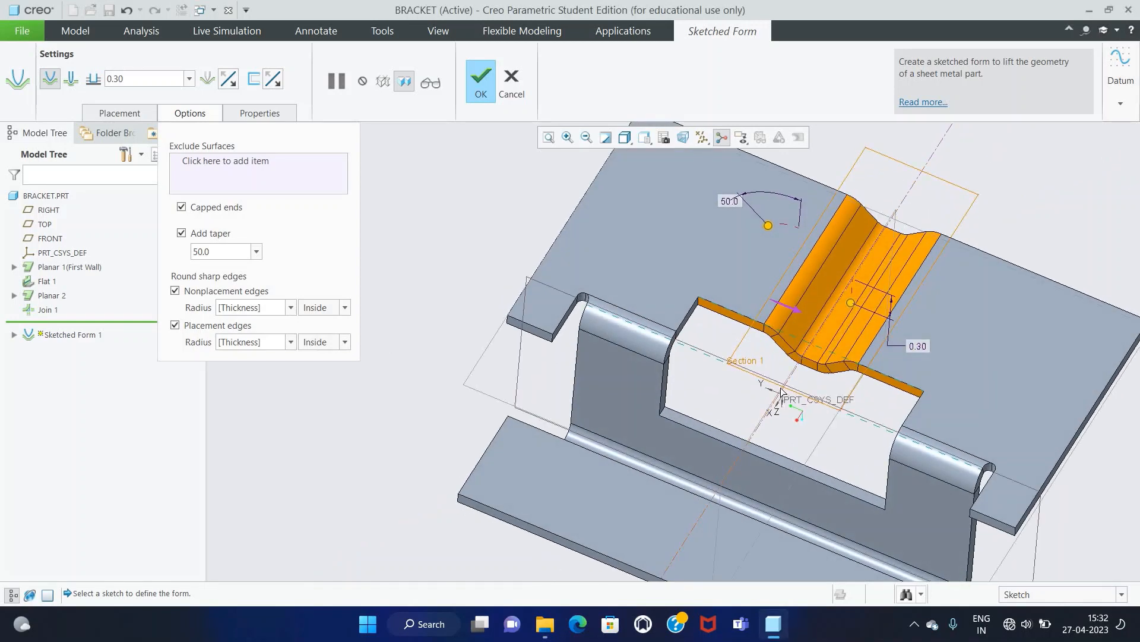
Step: Set the sketched form's depth to 0.35 and complete the feature
scroll(889, 350, "down", 1)
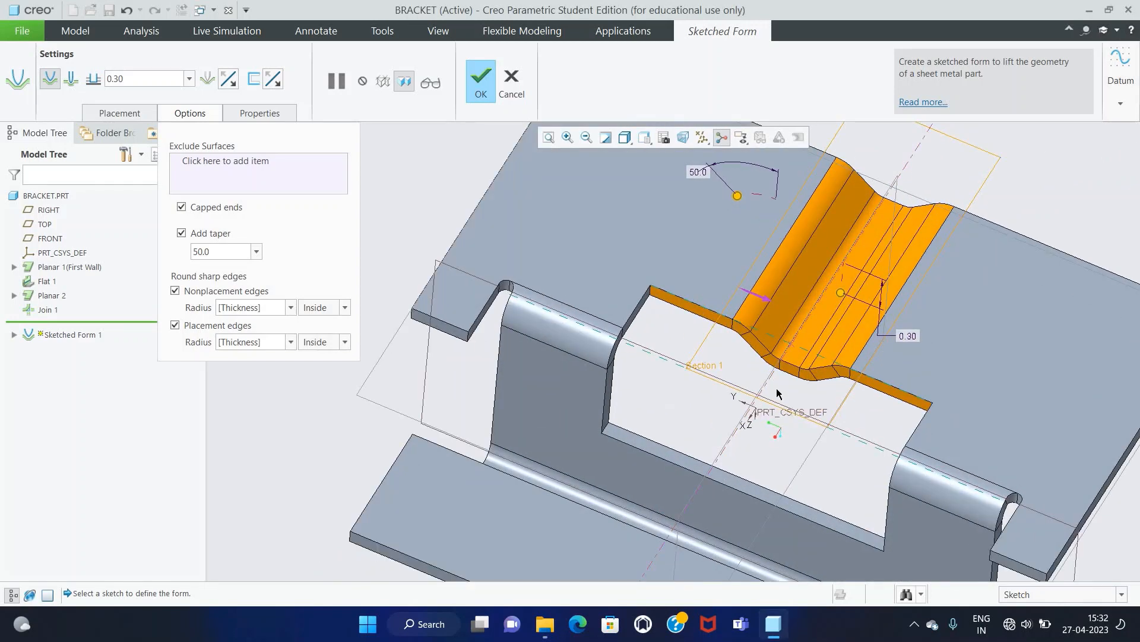
double_click(909, 336)
type("0.35")
key("Return")
scroll(844, 421, "up", 1)
middle_click_drag(849, 402, 873, 364)
left_click(485, 90)
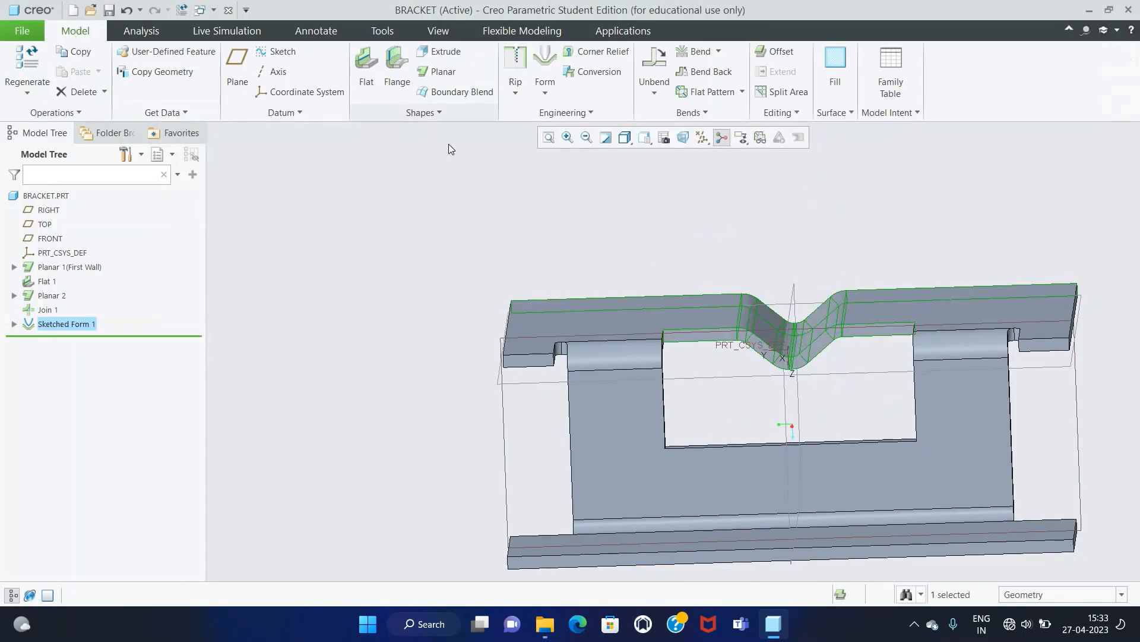
Step: Start an Extrude sketch on the upper wall's top face and draw a square about 0.52 wide beside the form
left_click(451, 194)
scroll(451, 194, "up", 2)
middle_click_drag(426, 179, 388, 201)
key("ctrl+d")
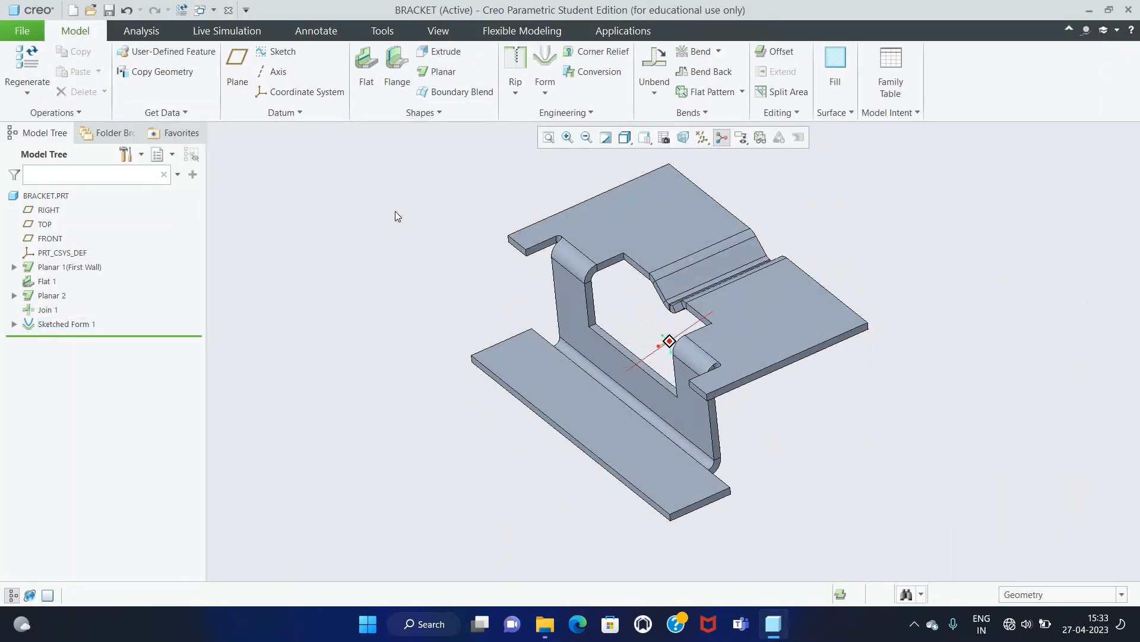
left_click(443, 51)
left_click(592, 240)
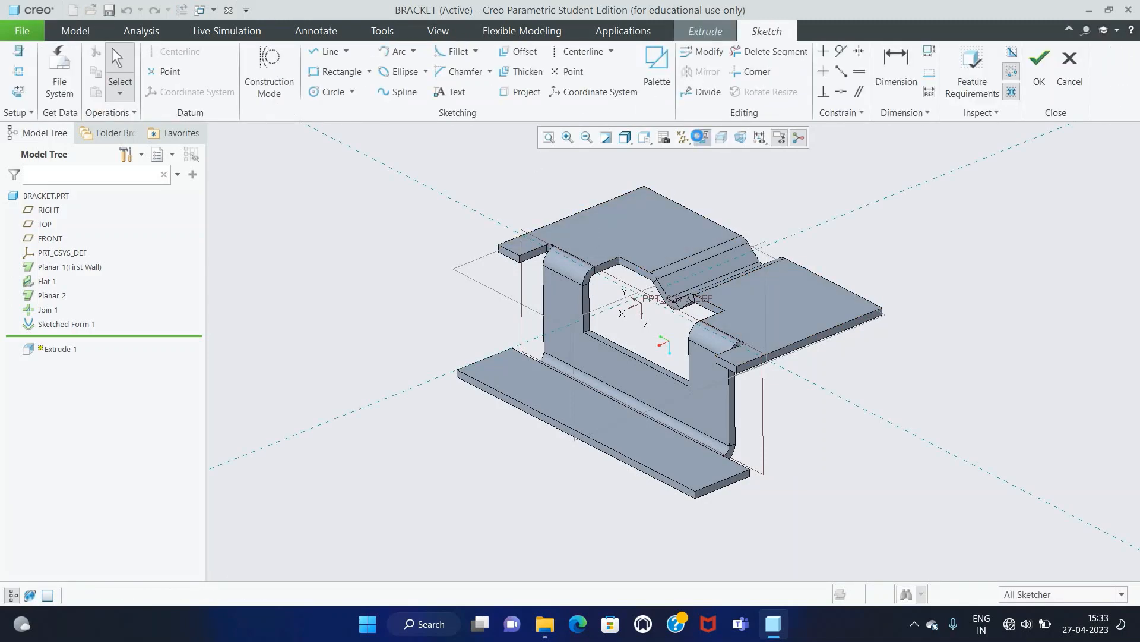
left_click(339, 71)
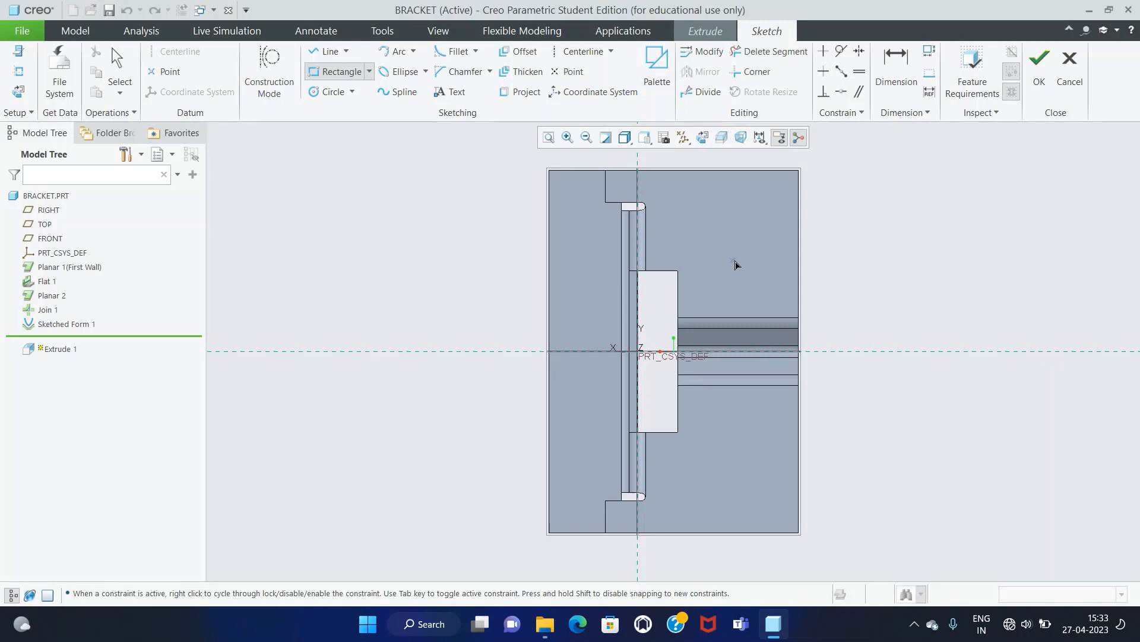
left_click(733, 260)
left_click(774, 301)
key("Escape")
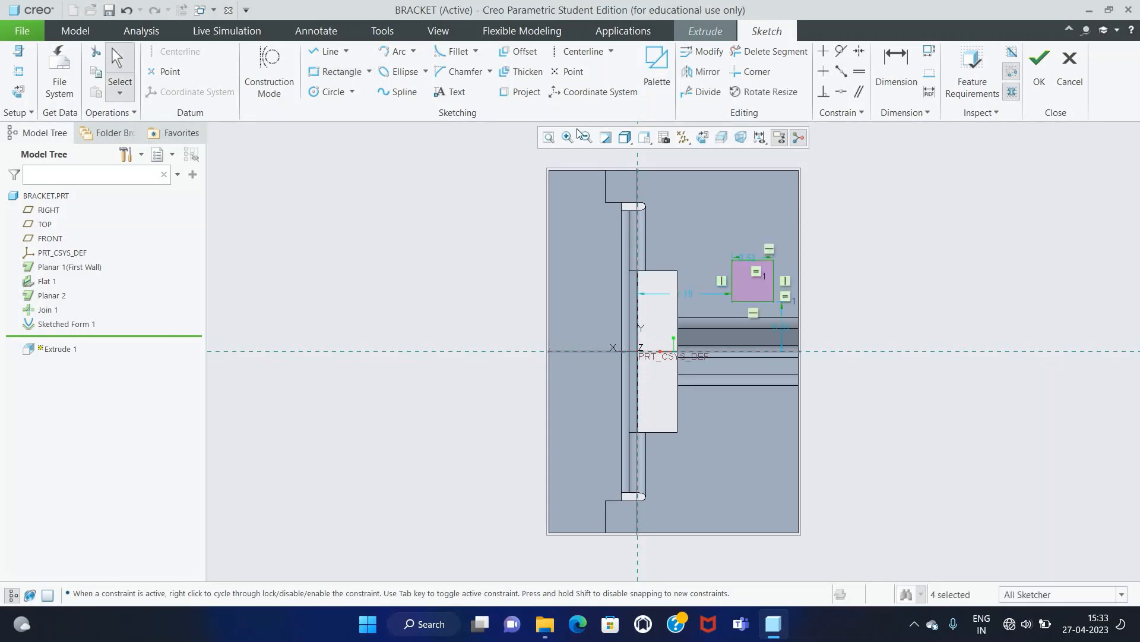
Step: Sketch a narrow rectangle about 0.79 by 0.21 near the upper wall's outer edge
left_click(343, 76)
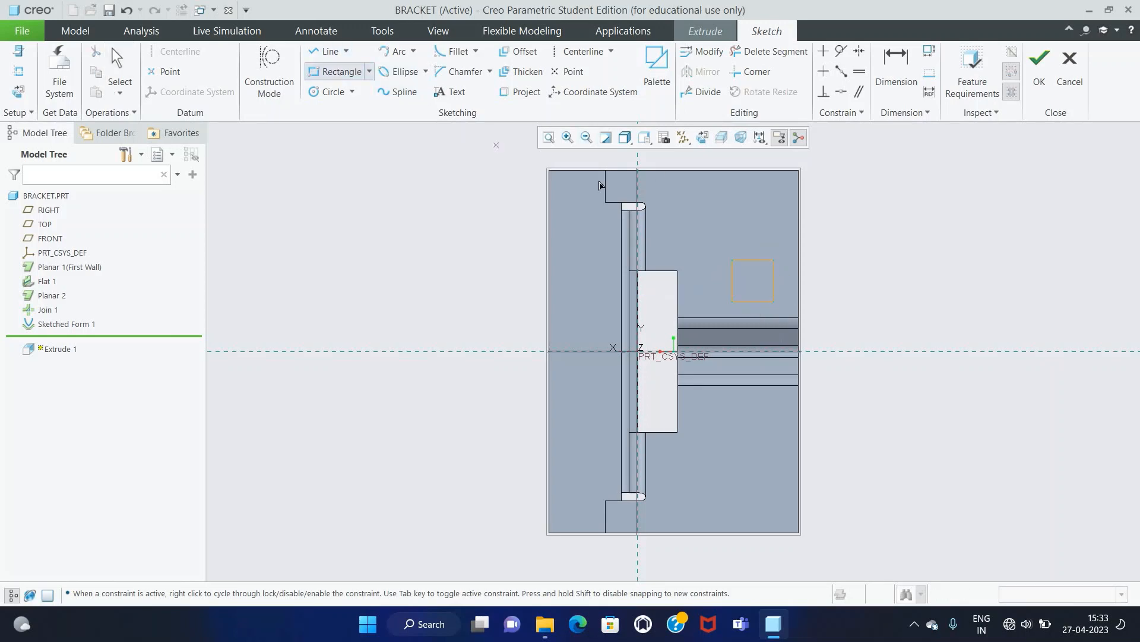
left_click(681, 185)
left_click(744, 200)
middle_click(745, 200)
Step: Sketch a circle near the lower wall's corner and set its diameter to 0.25
left_click(330, 92)
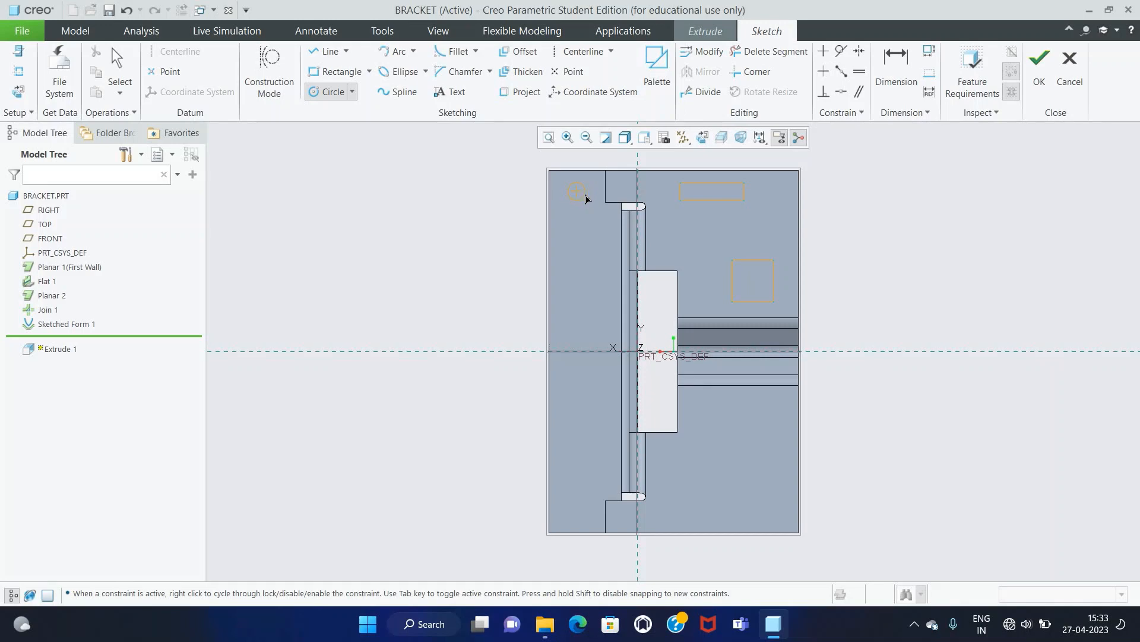
left_click(585, 199)
middle_click(586, 196)
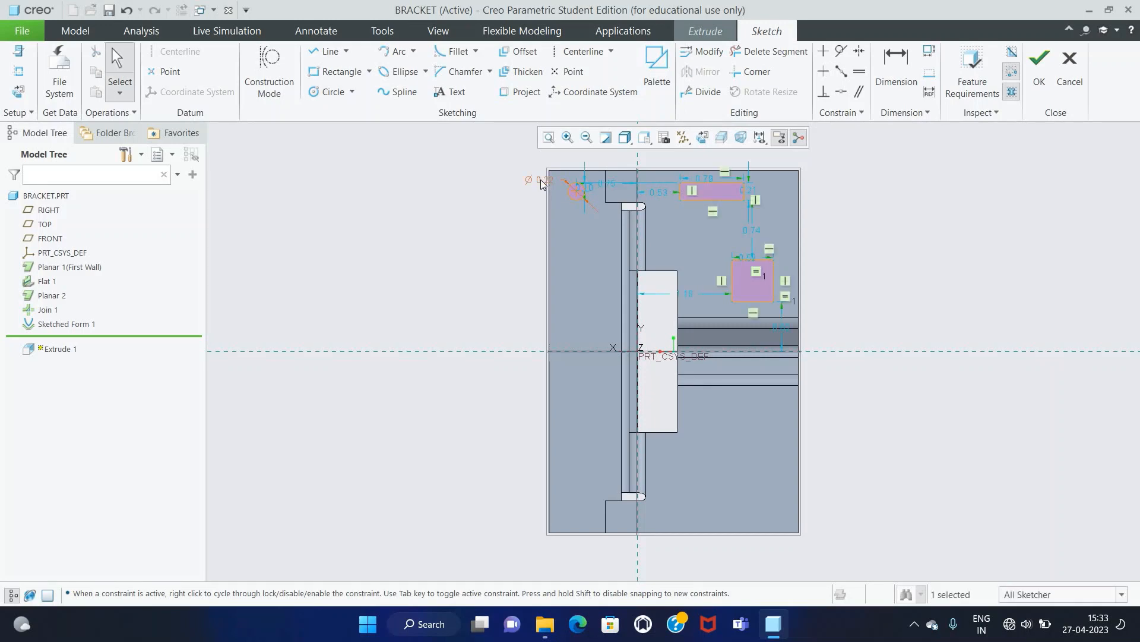
double_click(540, 179)
type("0.2")
Step: Set the narrow rectangle's offset from the vertical reference to 0.50, its height to 0.20 and its length to 0.80
scroll(643, 214, "up", 2)
double_click(643, 206)
type("0.53474444328599")
key("Return")
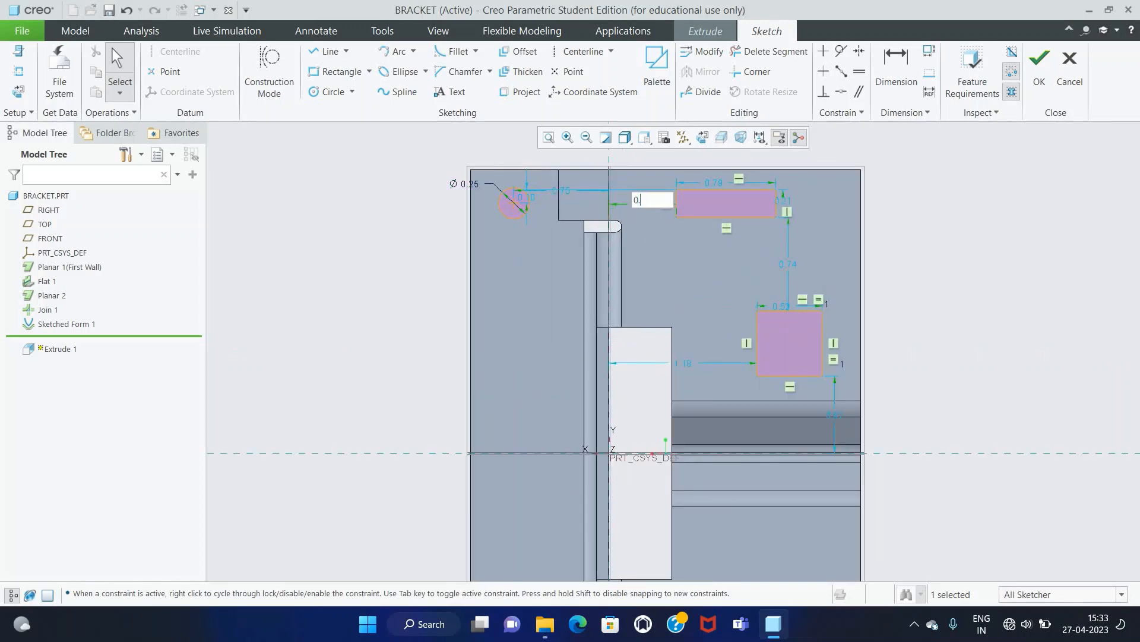
scroll(778, 200, "up", 2)
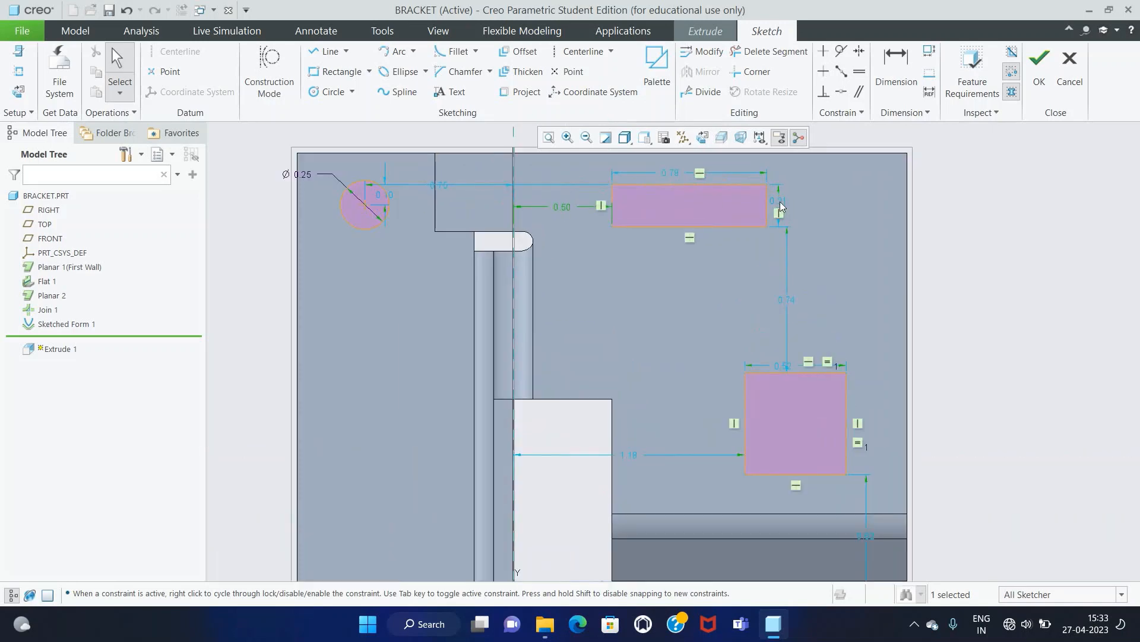
double_click(779, 202)
type("0.2")
key("Return")
double_click(671, 174)
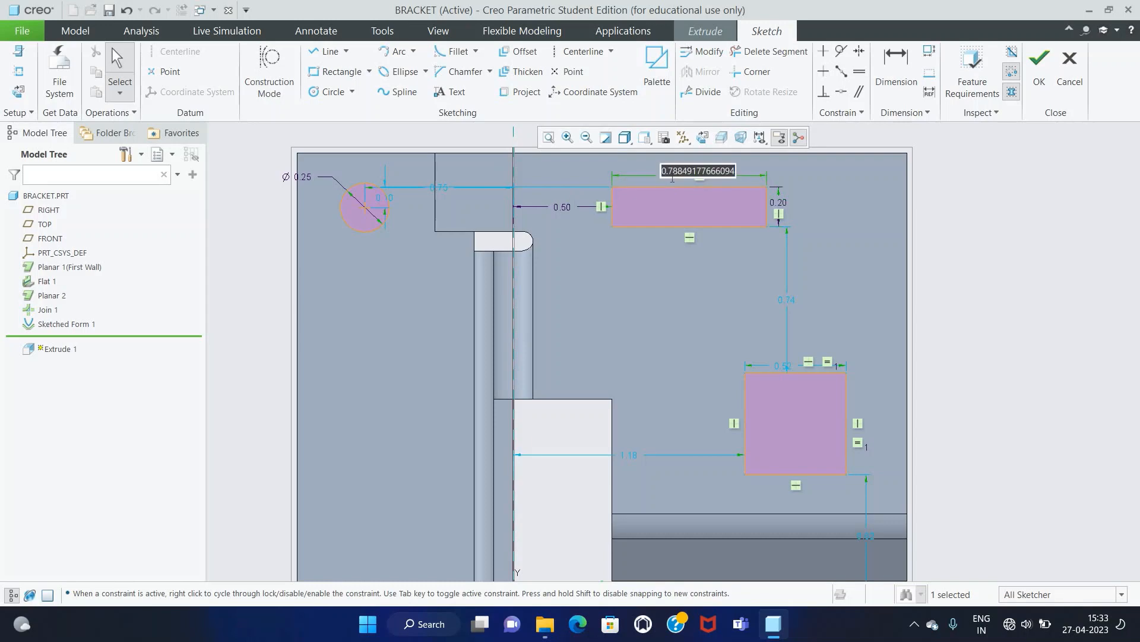
type("0.8")
key("Return")
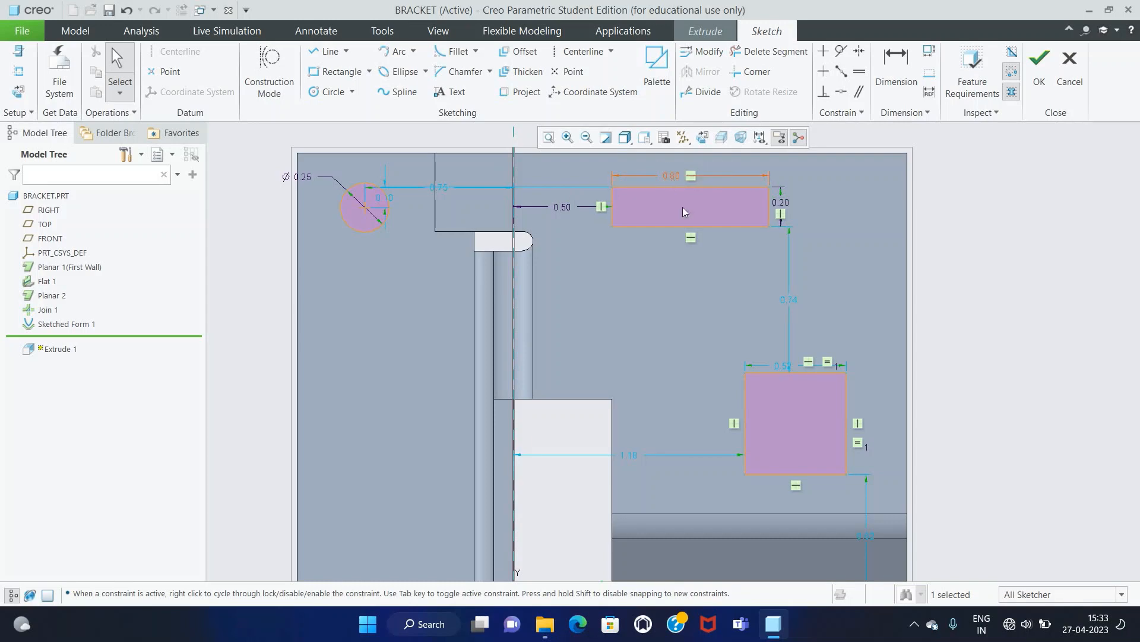
Step: Set the square's side length to 0.50
double_click(785, 366)
type("0.5")
key("Return")
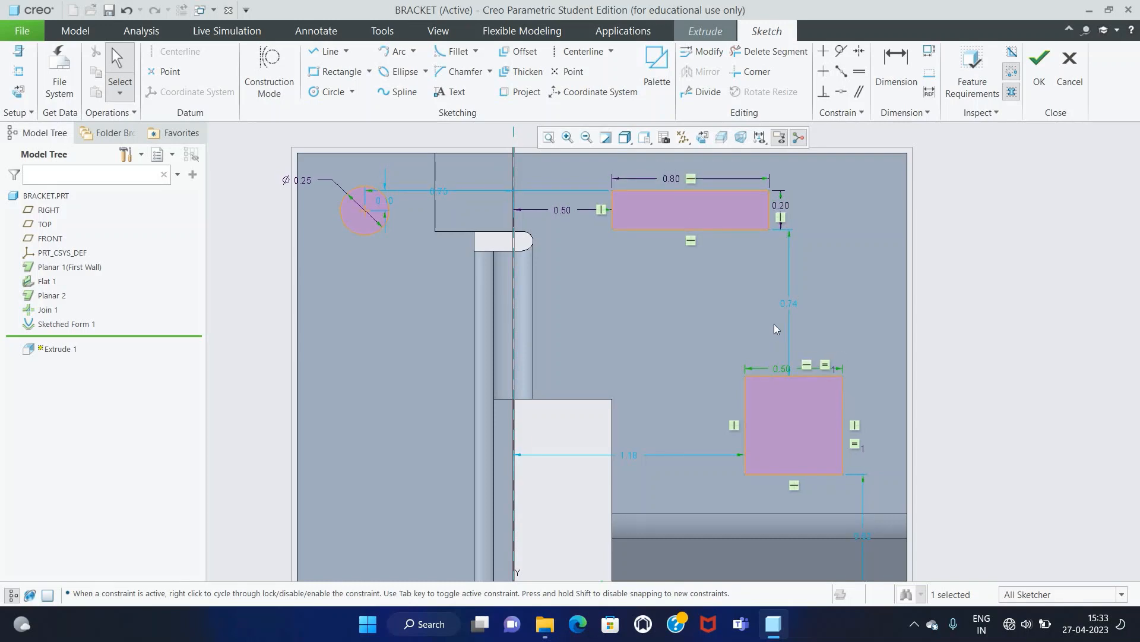
Step: Draw a horizontal centerline along the sketch's horizontal reference
scroll(775, 330, "up", 1)
scroll(461, 230, "down", 2)
scroll(487, 236, "up", 4)
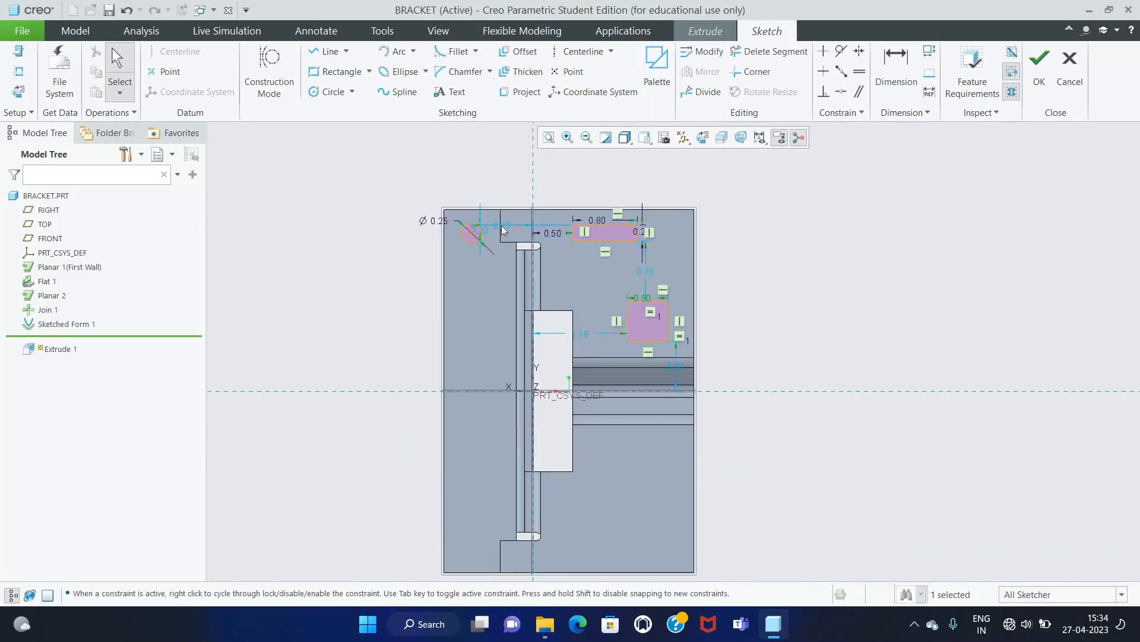
middle_click_drag(708, 289, 705, 276)
left_click(703, 137)
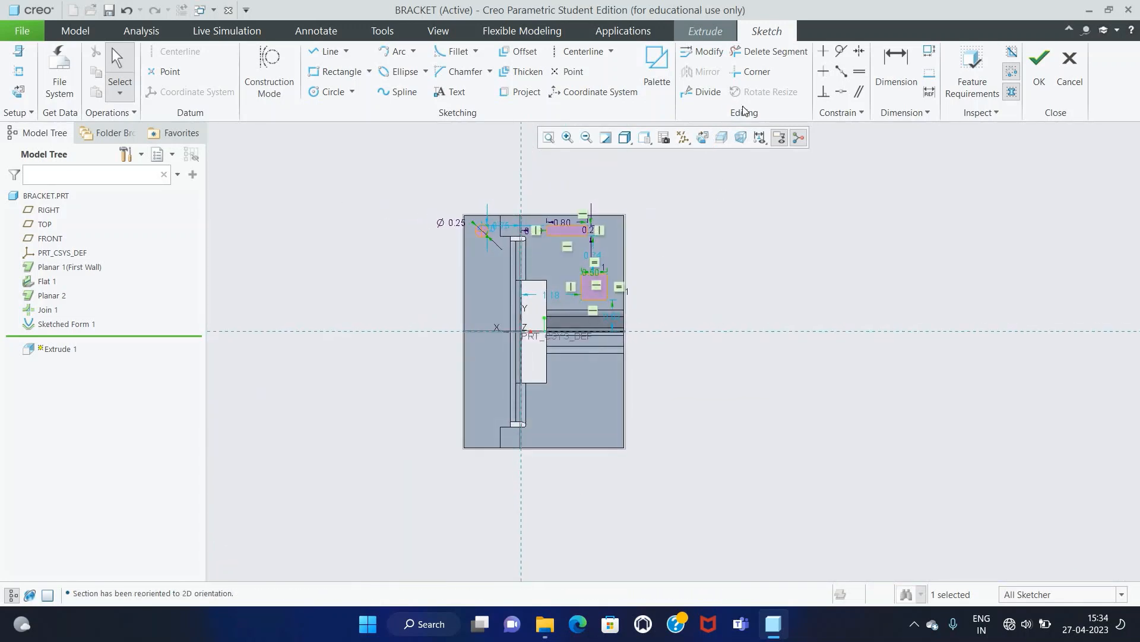
left_click(583, 51)
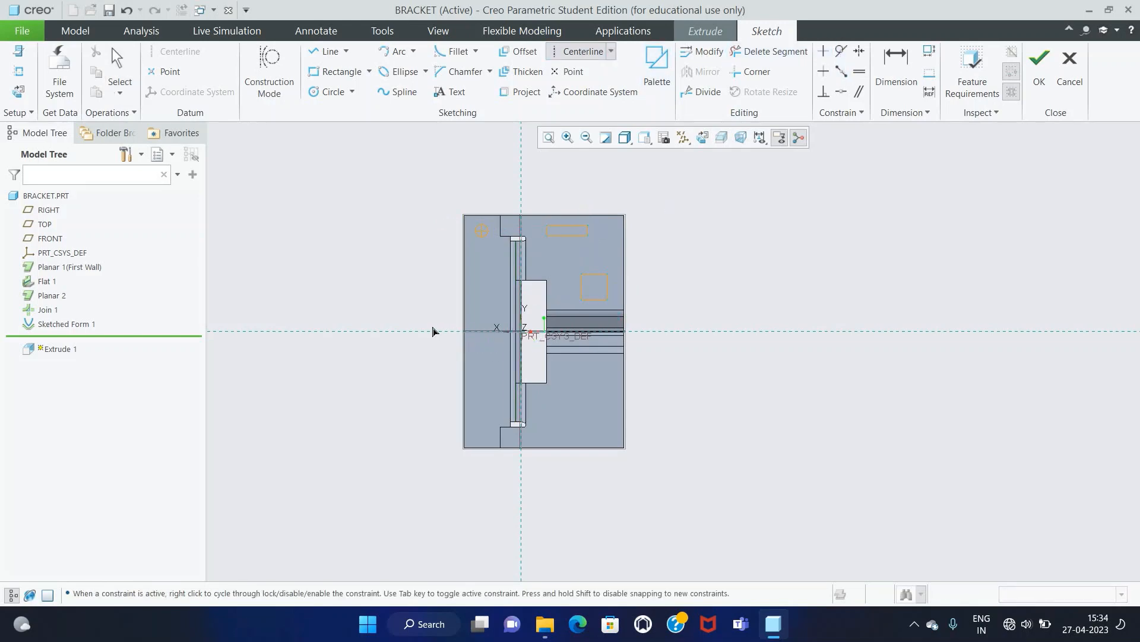
left_click(434, 331)
left_click(411, 331)
middle_click(411, 334)
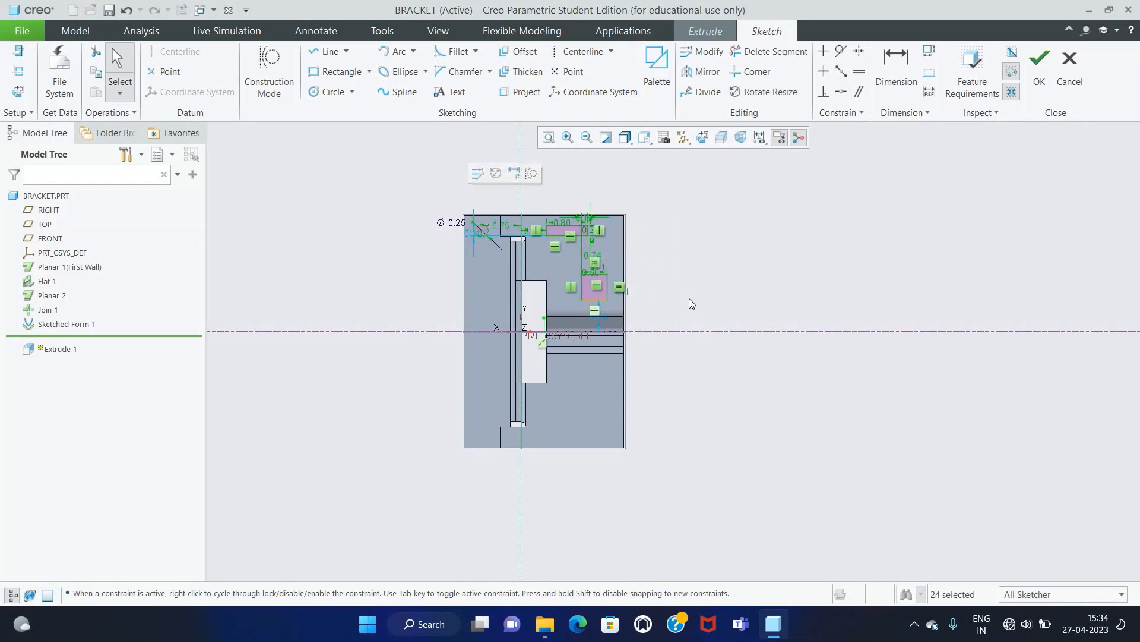
Step: Mirror the square, the narrow rectangle and the circle about the horizontal centerline
mouse_move(668, 305)
left_mouse_down()
mouse_move(564, 300)
mouse_move(488, 238)
left_mouse_up()
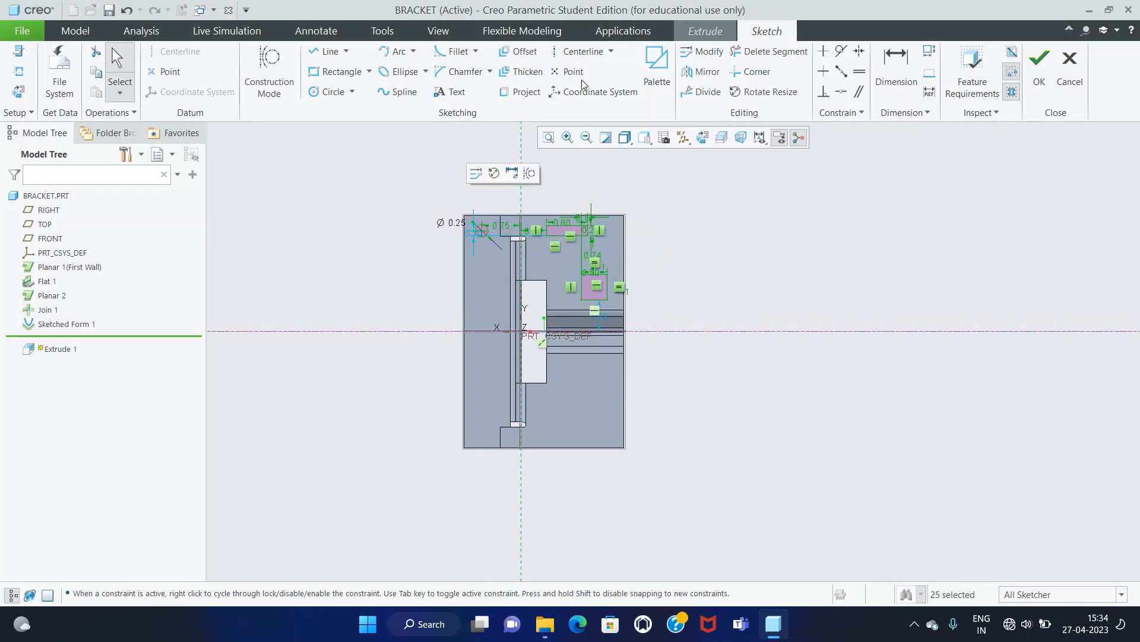
left_click(704, 71)
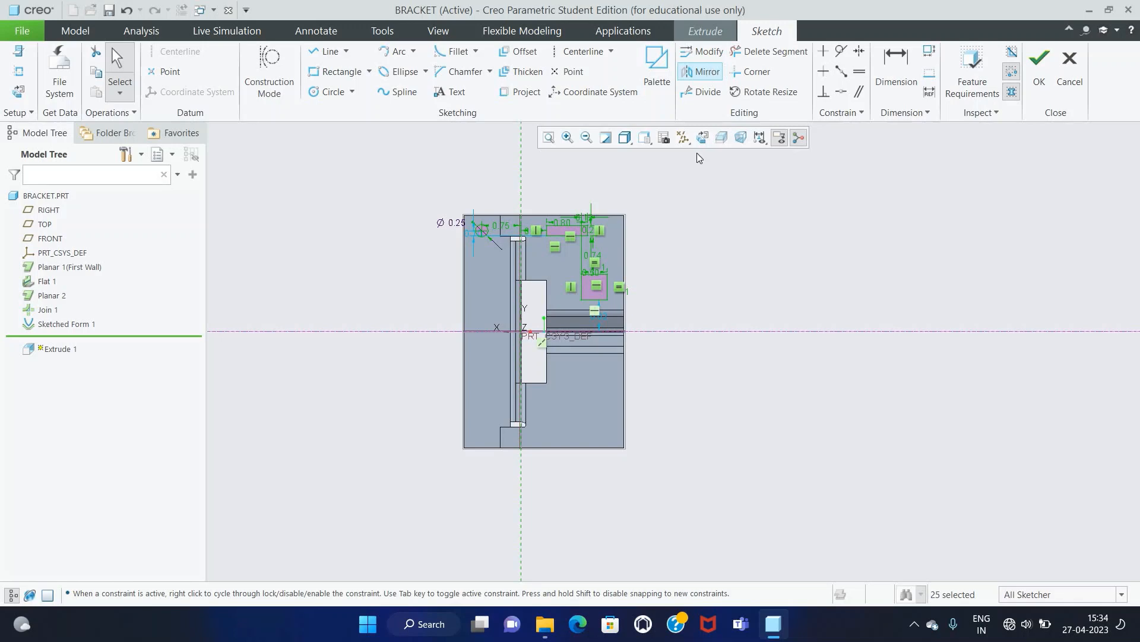
left_click(690, 331)
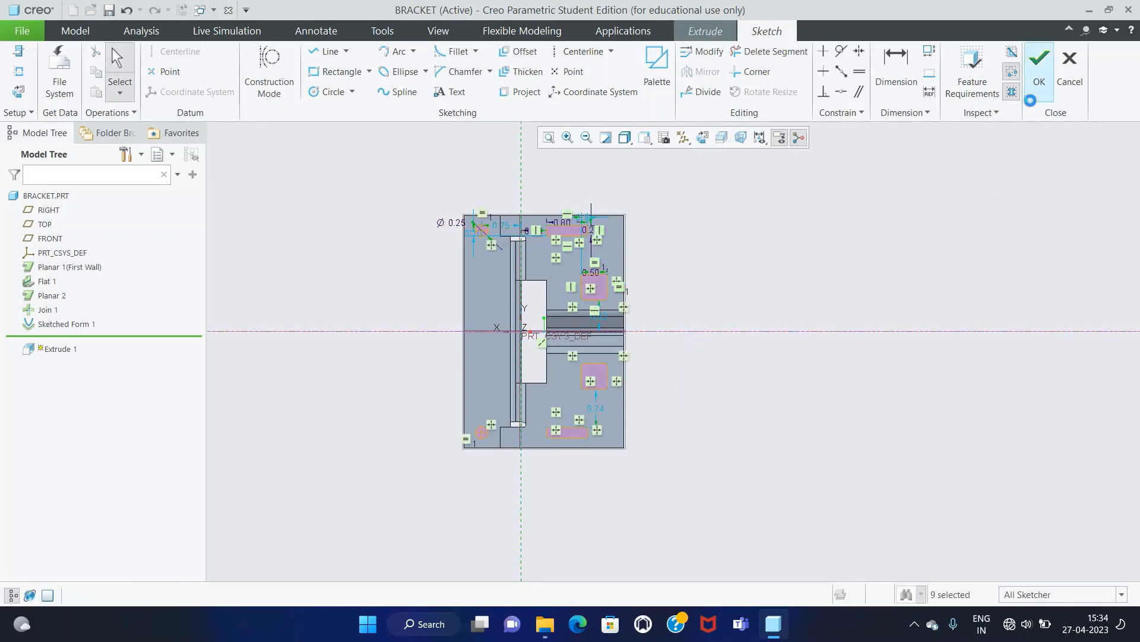
Step: Accept the sketch and complete the extruded cut through the upper and lower walls
left_click(1039, 68)
mouse_move(792, 394)
middle_mouse_down()
mouse_move(850, 300)
mouse_move(855, 357)
middle_mouse_up()
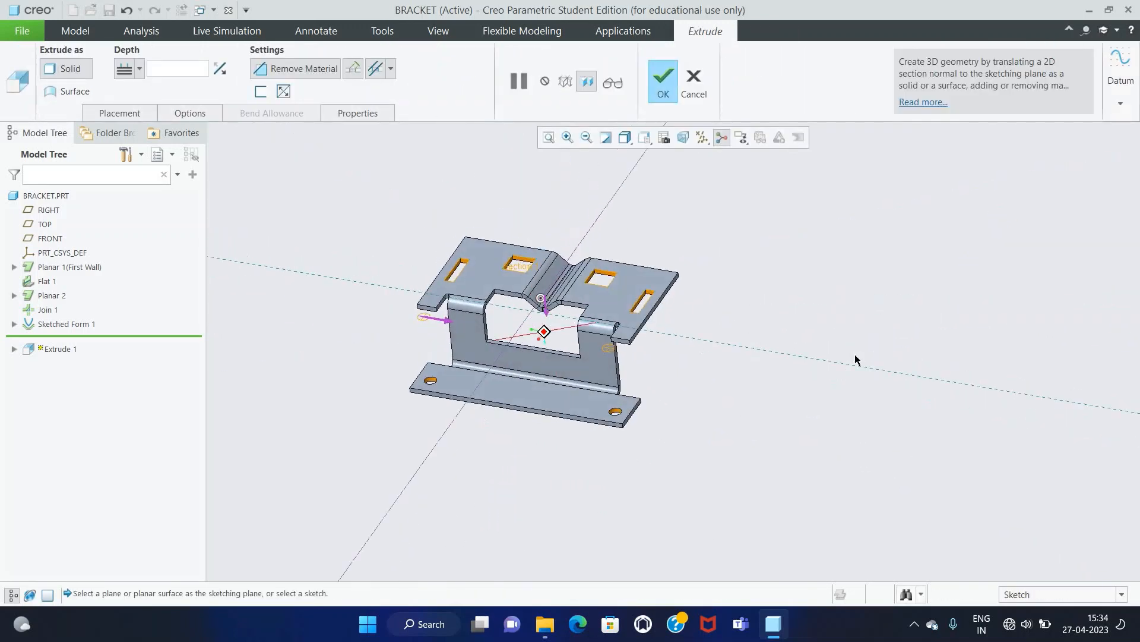
left_click(664, 93)
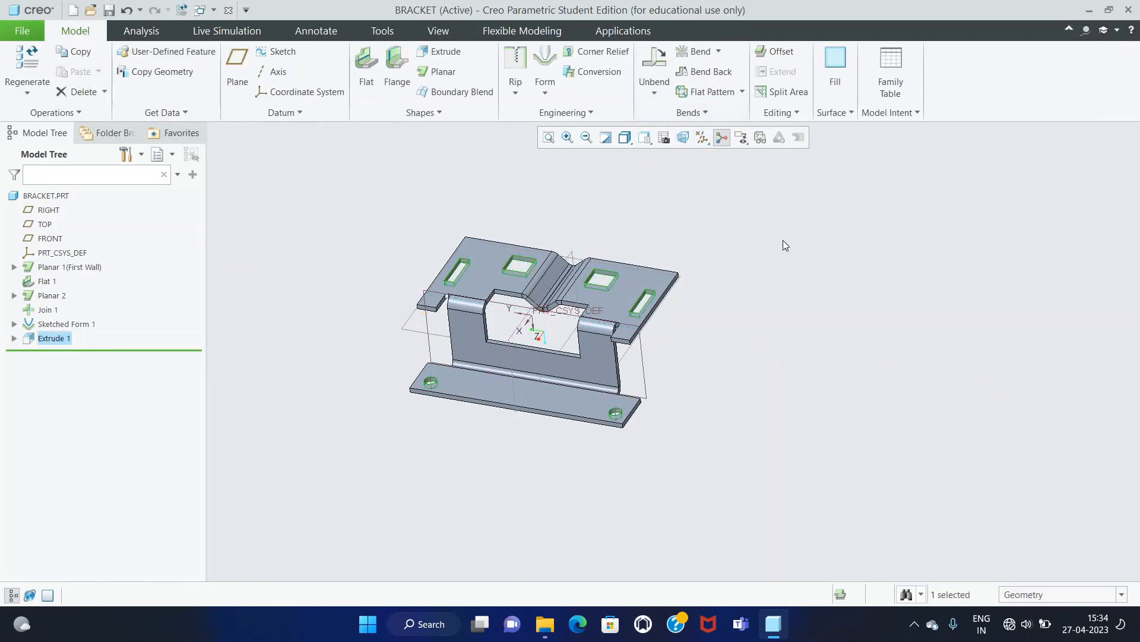
Step: Clear the selection and turn off the display of datum planes
left_click(772, 305)
middle_click_drag(772, 304, 719, 215)
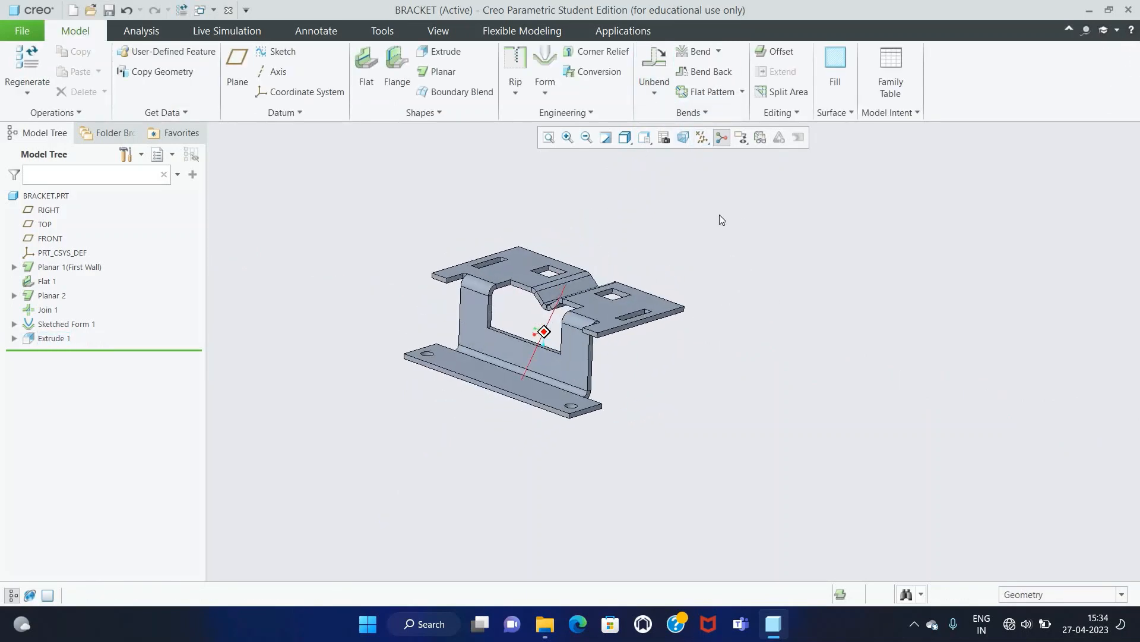
left_click(710, 144)
left_click(708, 157)
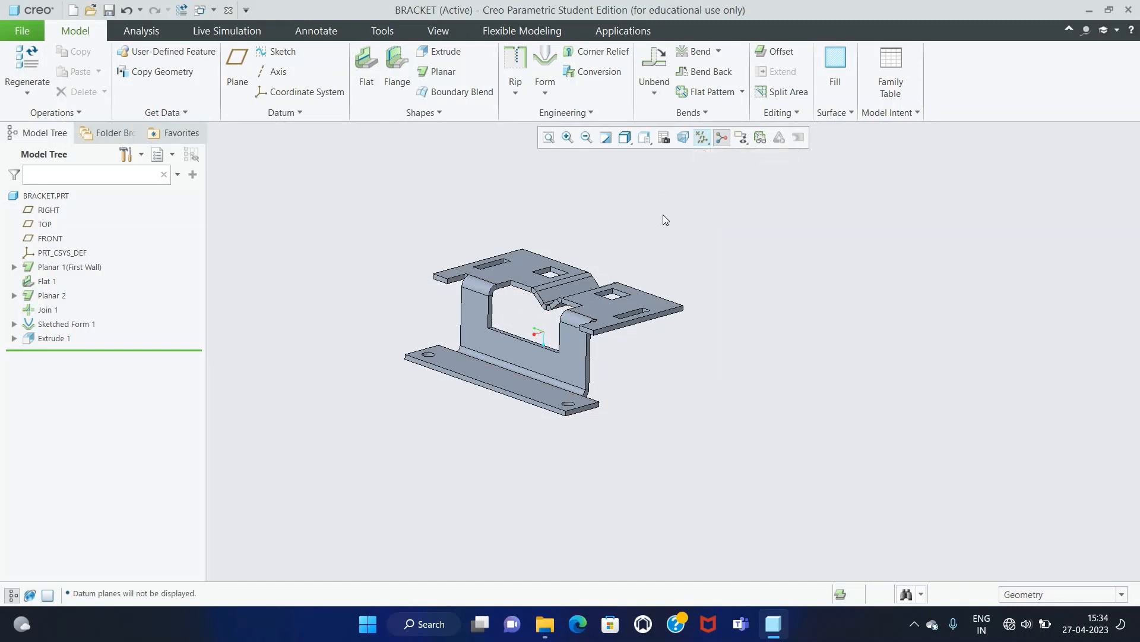
scroll(488, 172, "down", 5)
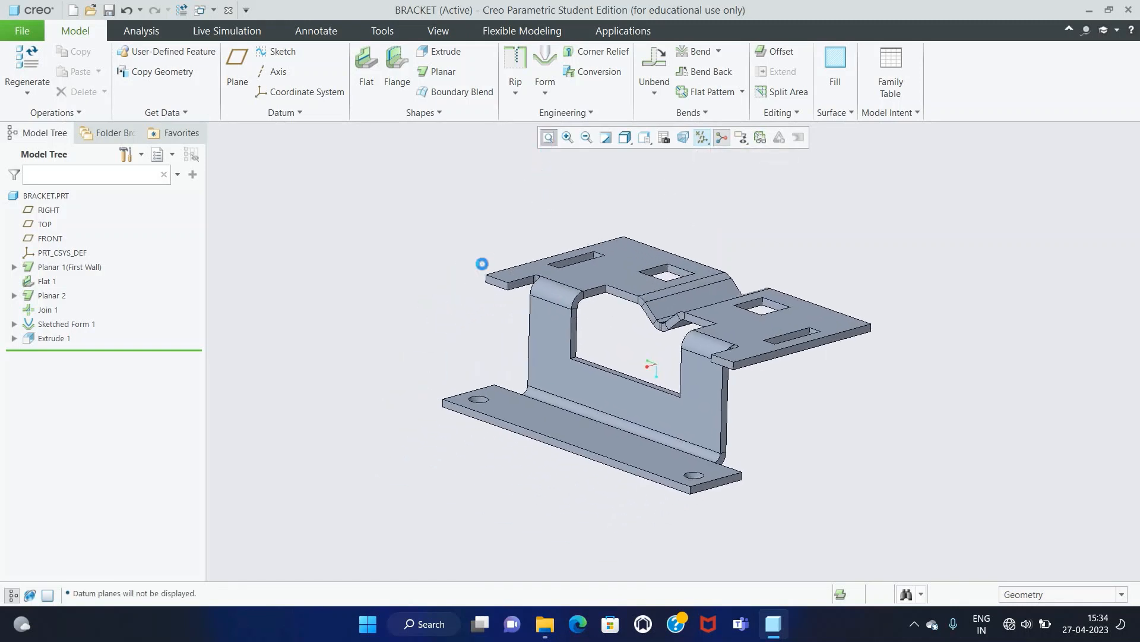
middle_click_drag(474, 193, 479, 191)
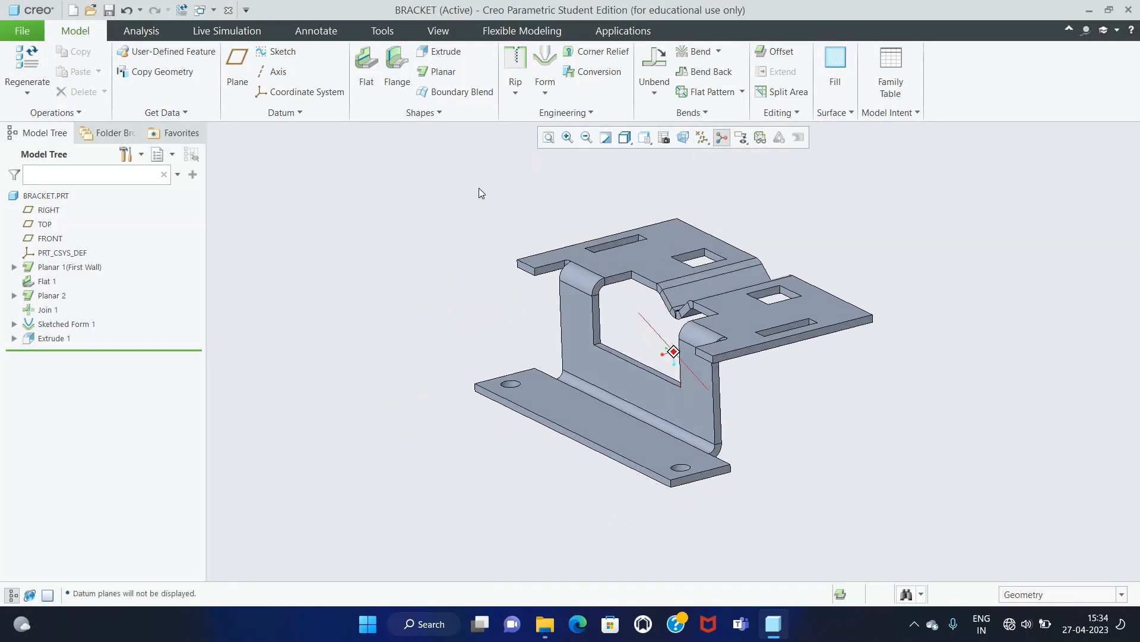
Step: Start a Round and select the four vertical corner edges of the lower flange with the two holes
left_click(580, 116)
left_click(564, 145)
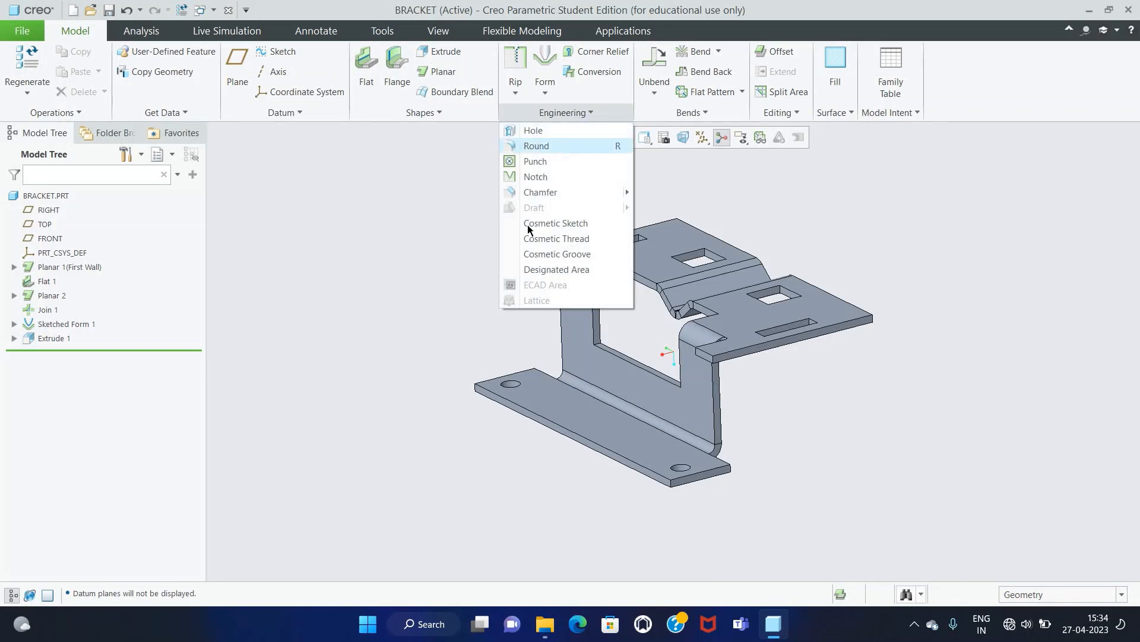
left_click(670, 482)
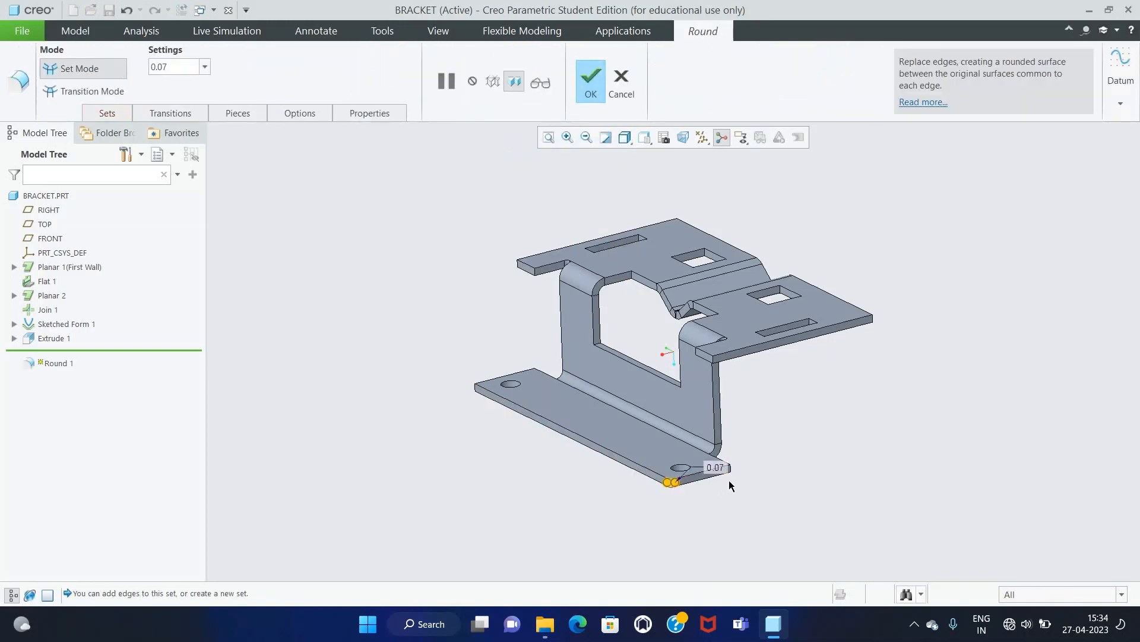
scroll(769, 473, "down", 3)
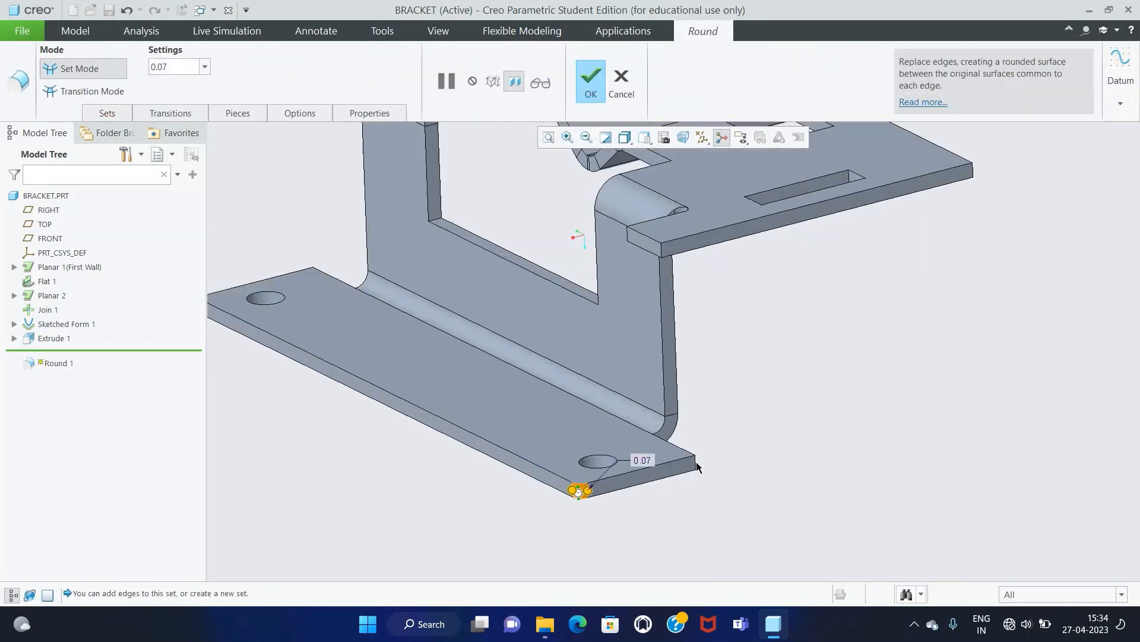
left_click(696, 468, "ctrl")
left_click(313, 279, "ctrl")
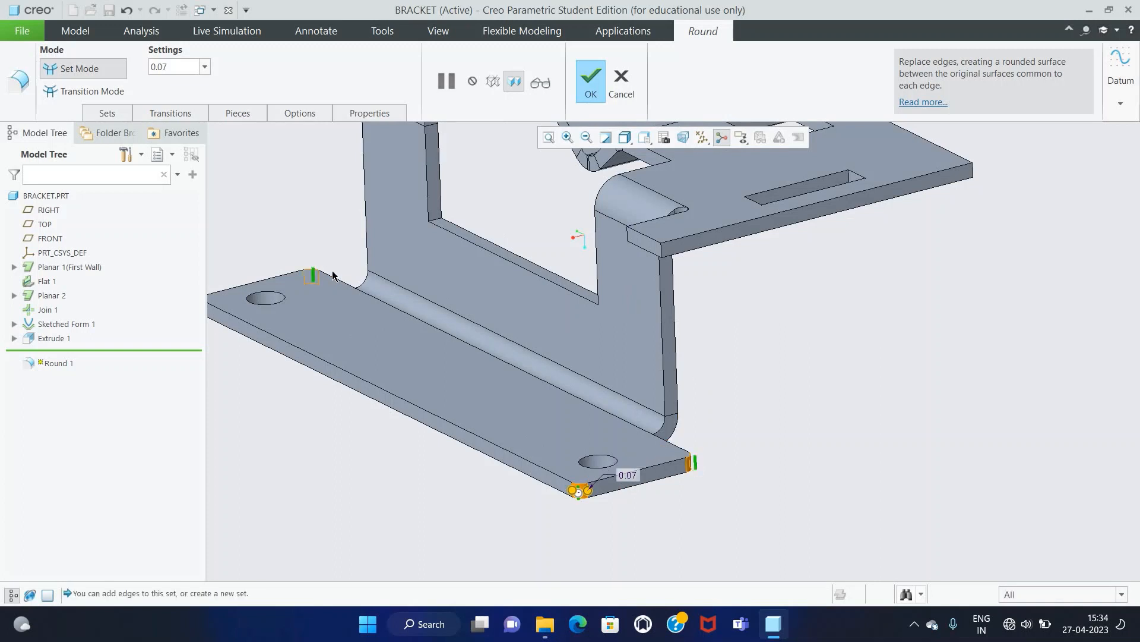
scroll(319, 277, "up", 3)
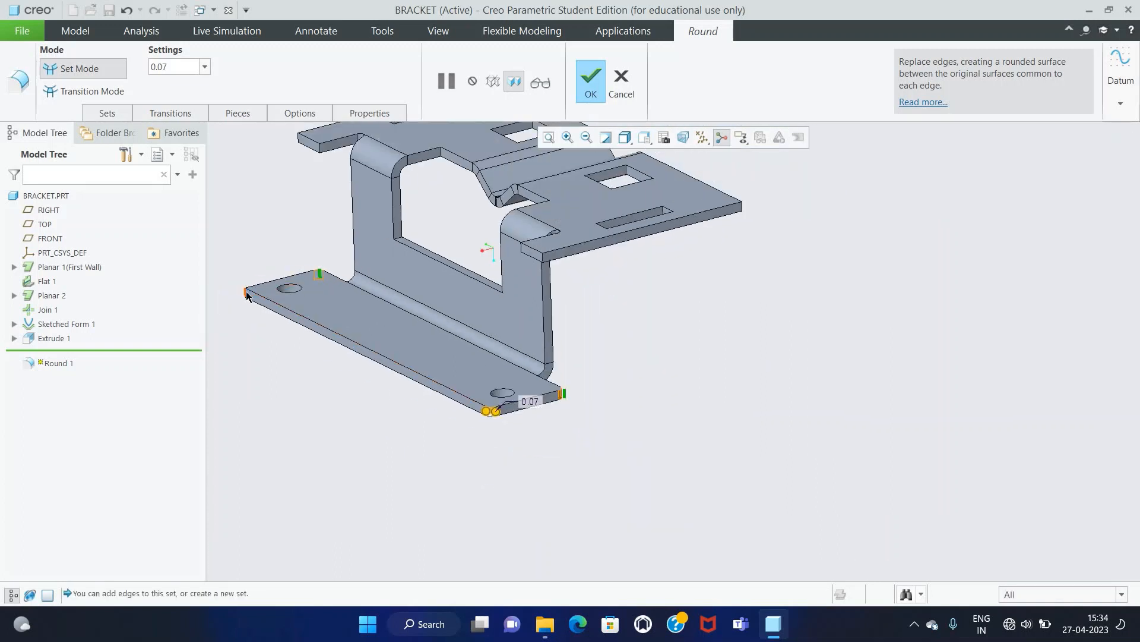
left_click(247, 294, "ctrl")
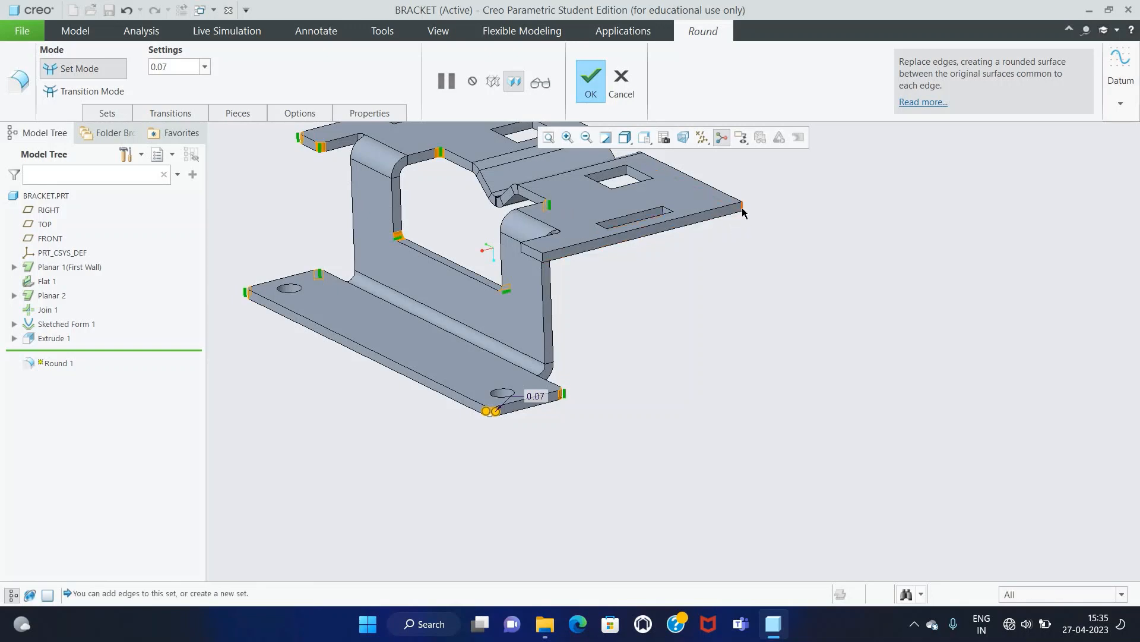
Step: Include the central opening's corners and the upper wall's corners in the round, set the radius to 0.05 and complete it
scroll(715, 230, "down", 5)
scroll(622, 171, "up", 10)
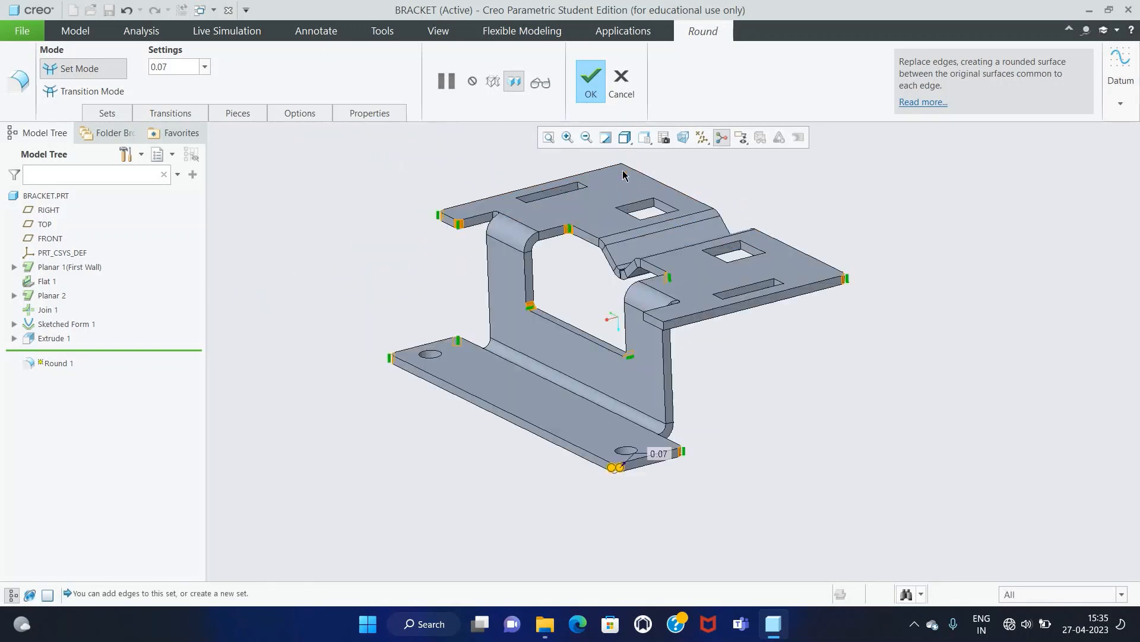
scroll(575, 193, "up", 3)
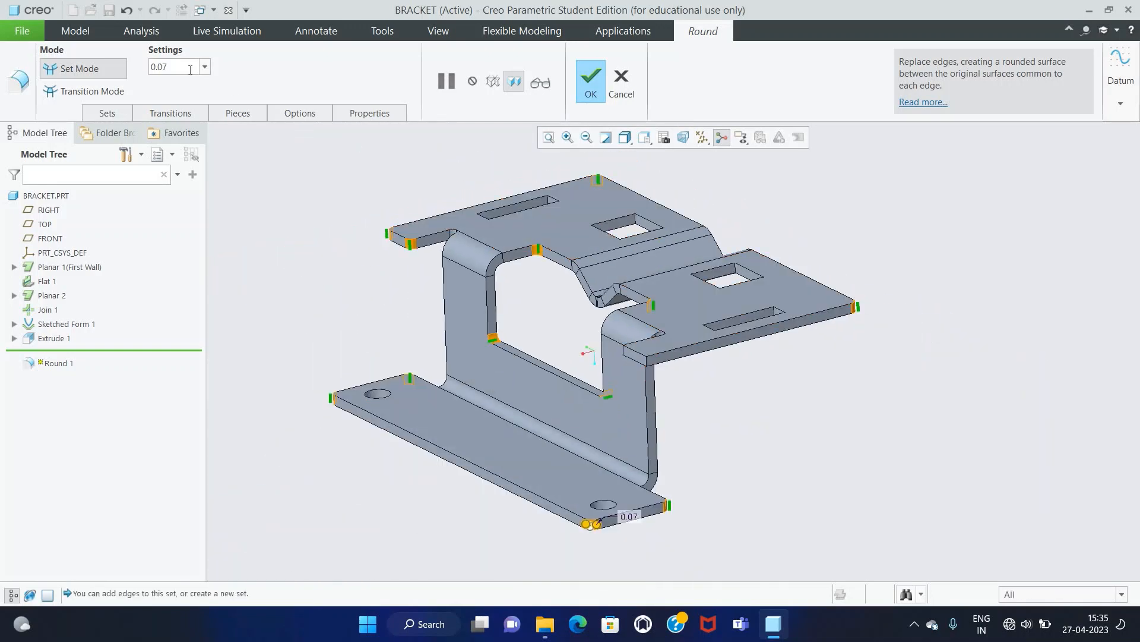
key("Return")
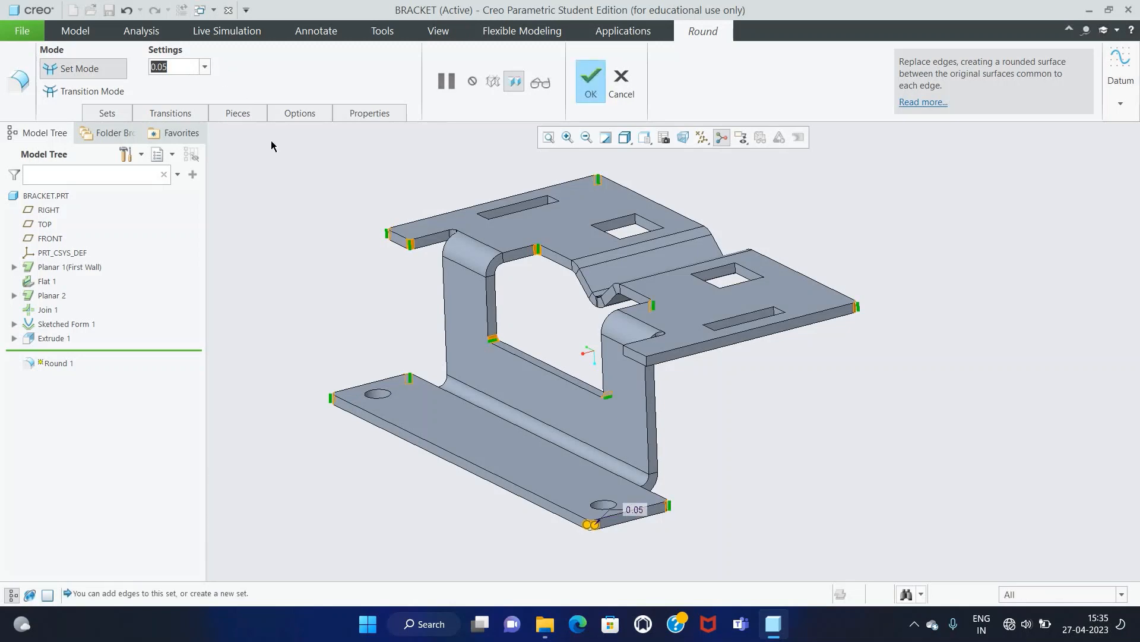
left_click(592, 93)
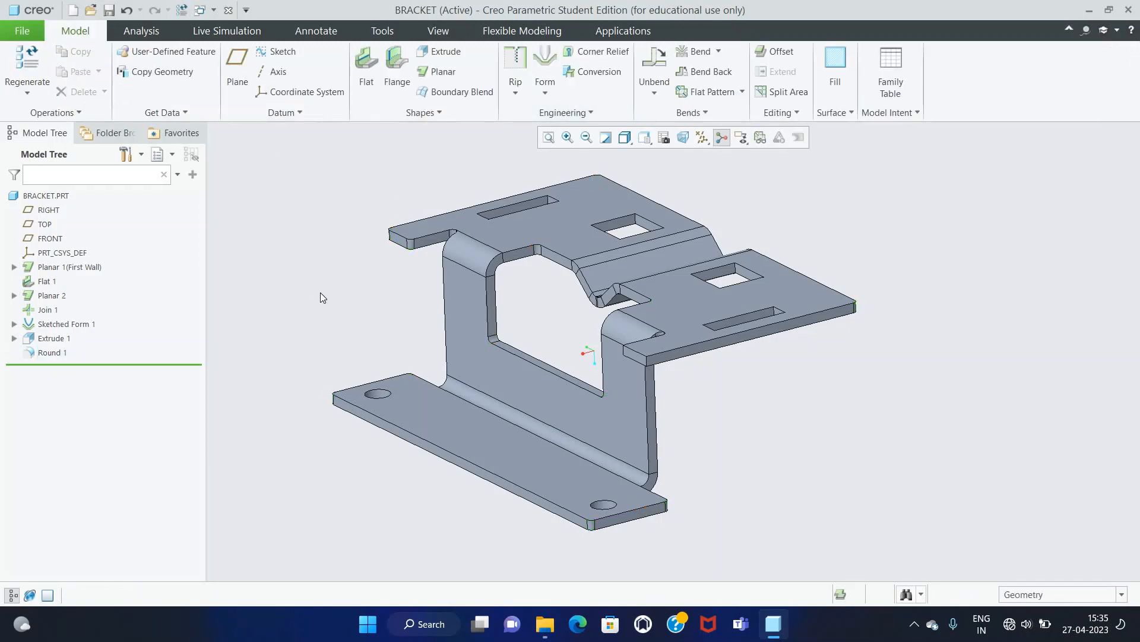
Step: Save BRACKET.PRT in the Sheet Metal folder inside the Ansys Gladiator folder on the Desktop
middle_click_drag(321, 295, 592, 186)
scroll(321, 306, "up", 3)
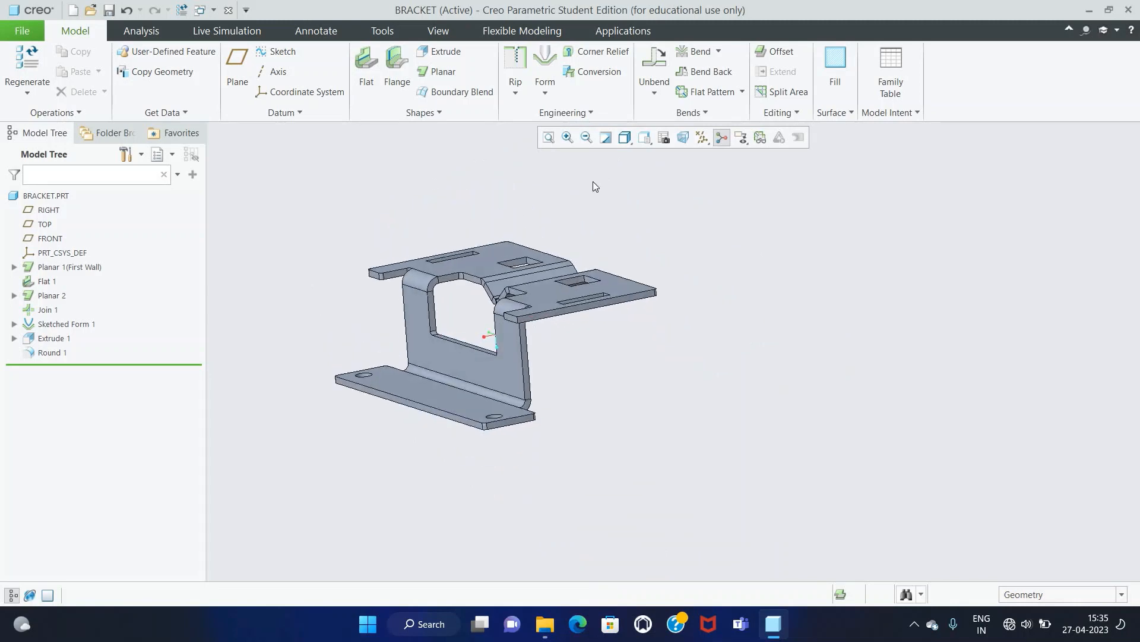
left_click(553, 141)
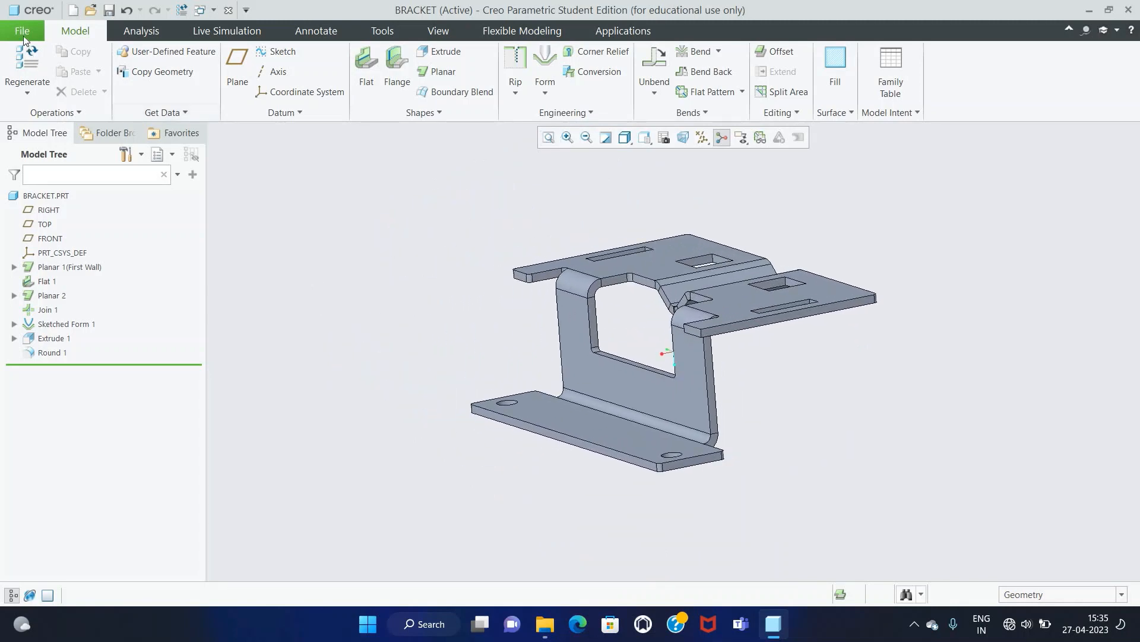
left_click(23, 33)
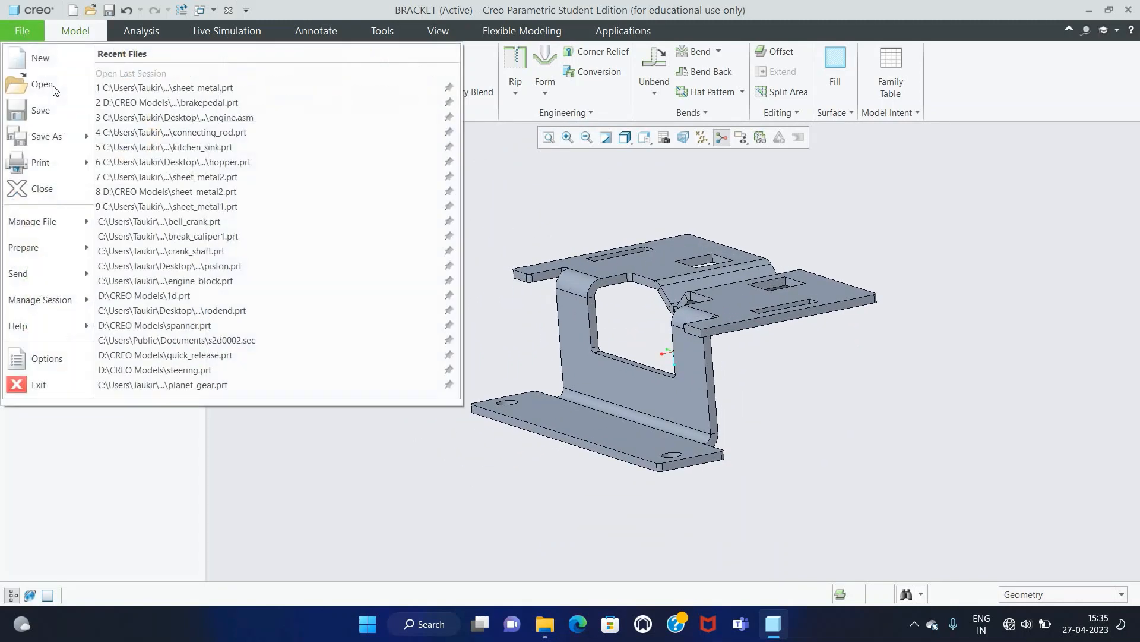
left_click(63, 116)
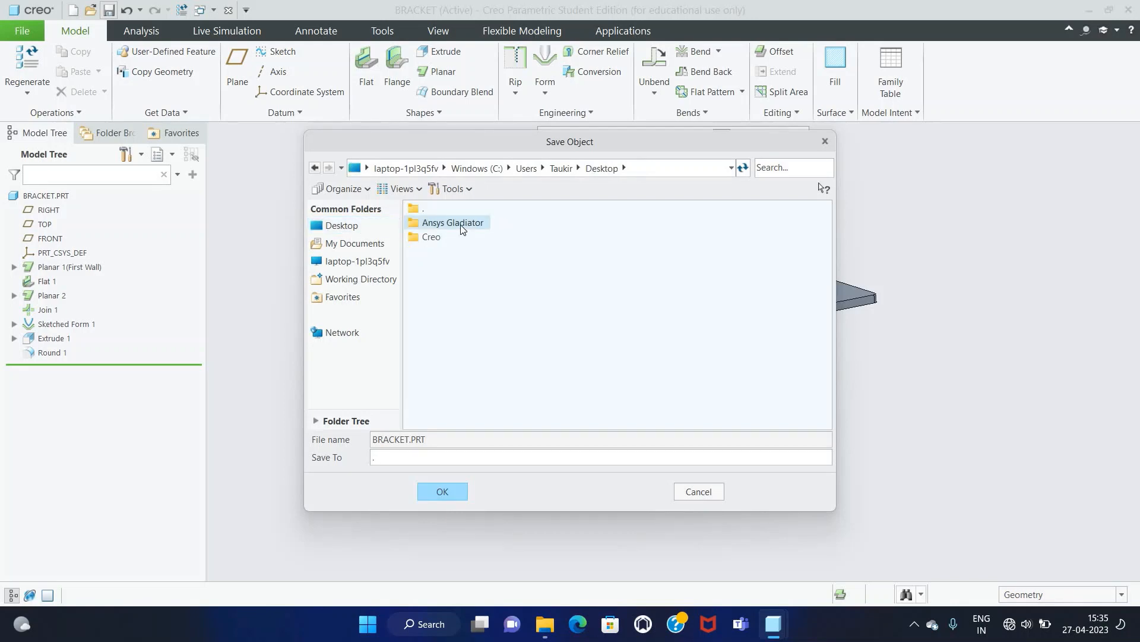
double_click(463, 228)
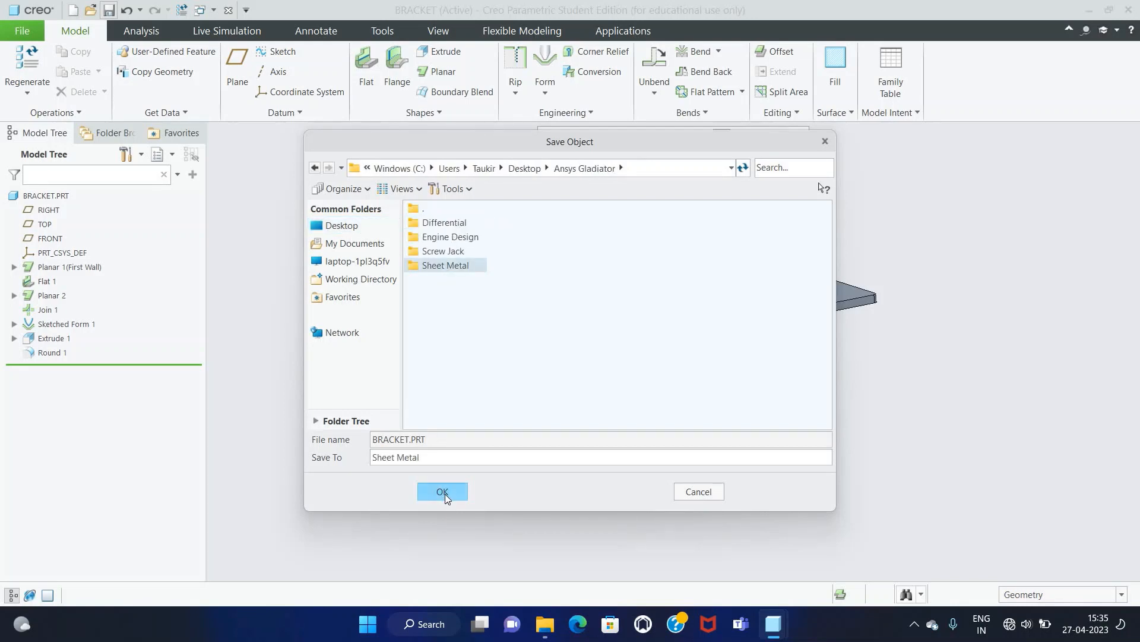
left_click(445, 492)
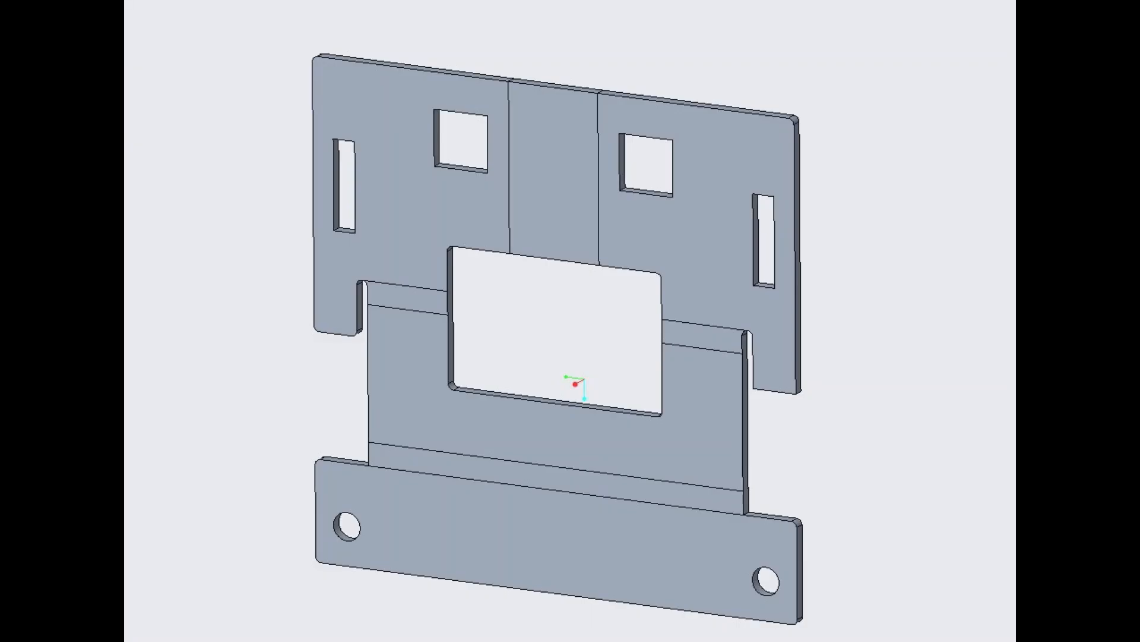